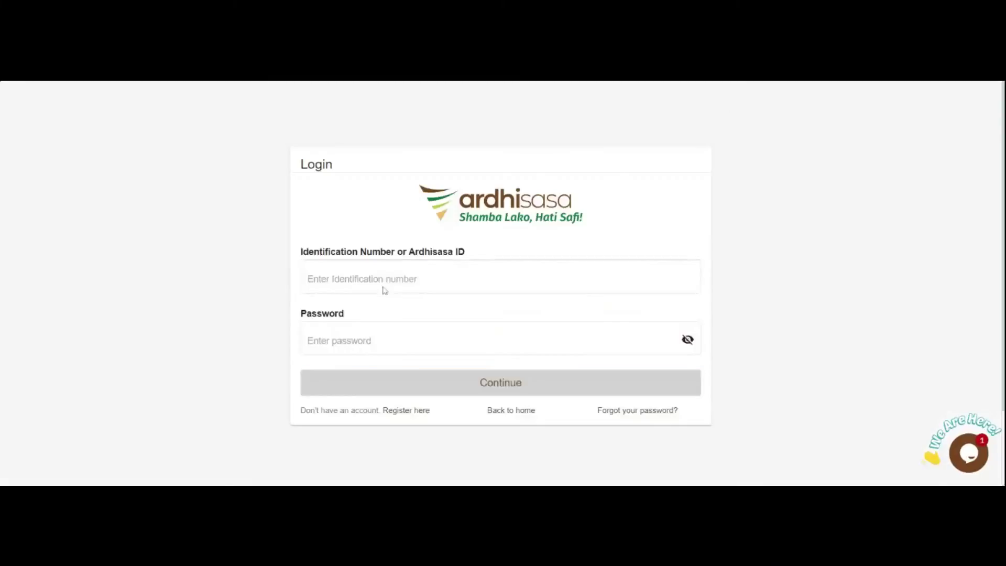
# - Put the cursor in the Identification Number field of the Ardhisasa login form
pyautogui.click(384, 288)
# - Sign in with the Ardhisasa ID, the account password and the verification code
pyautogui.press('Tab')
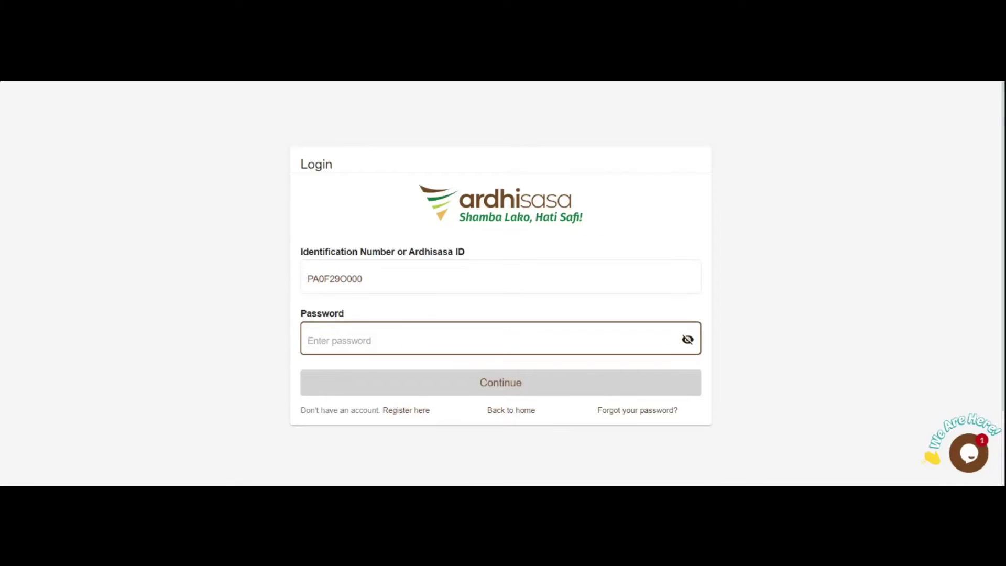
pyautogui.write('********')
pyautogui.press('Return')
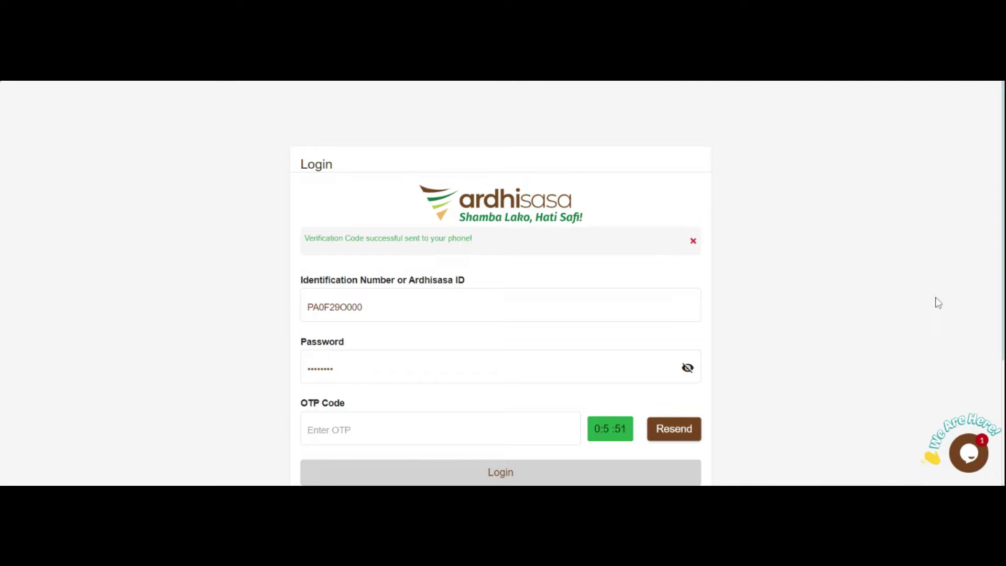
pyautogui.write('467')
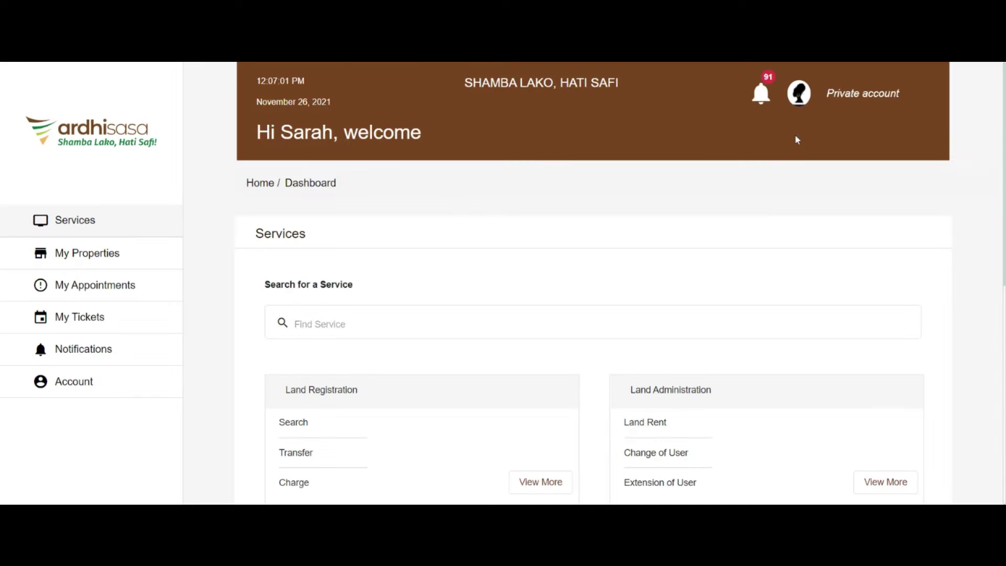
# - Switch the session to the Advocate account
pyautogui.click(798, 99)
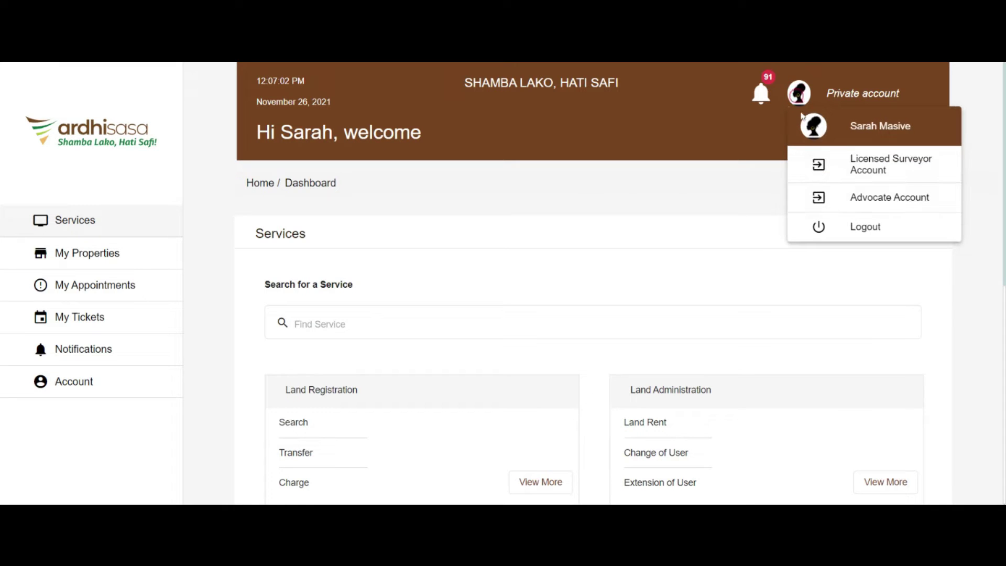
pyautogui.click(835, 199)
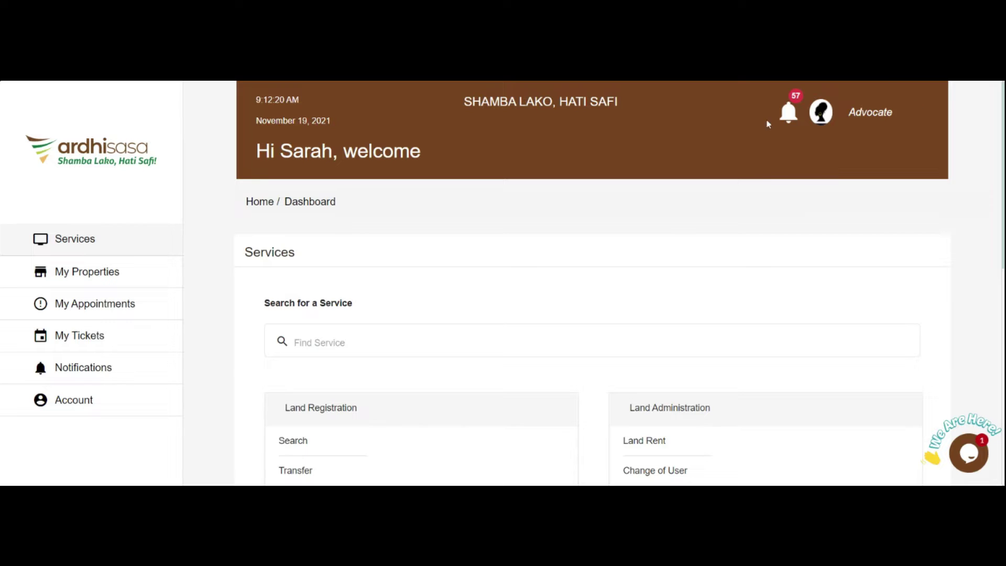
pyautogui.scroll(-3, 604, 290)
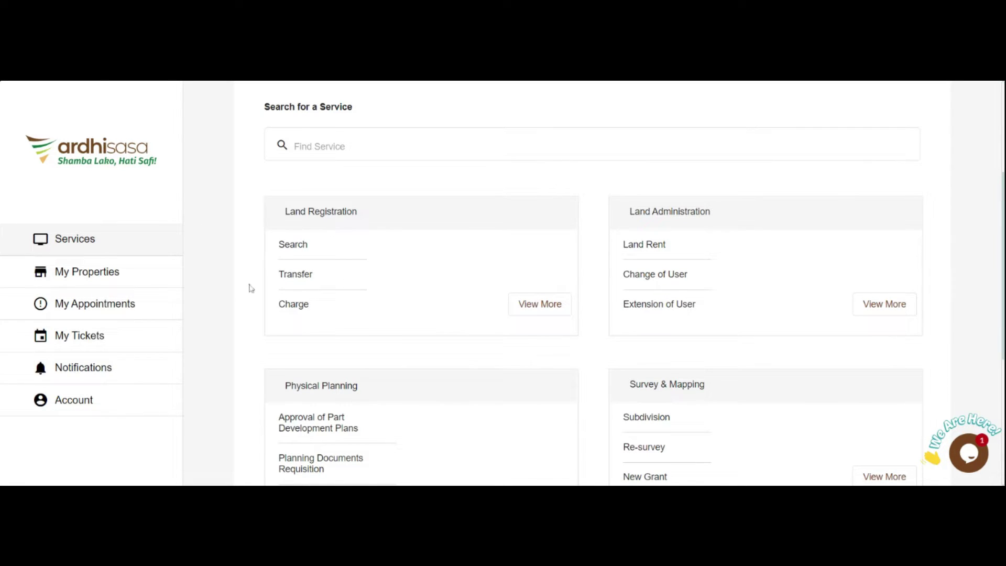
# - Open Land Registration transfers and select Transfer of Interest in Land (FORM LRA 33)
pyautogui.click(537, 307)
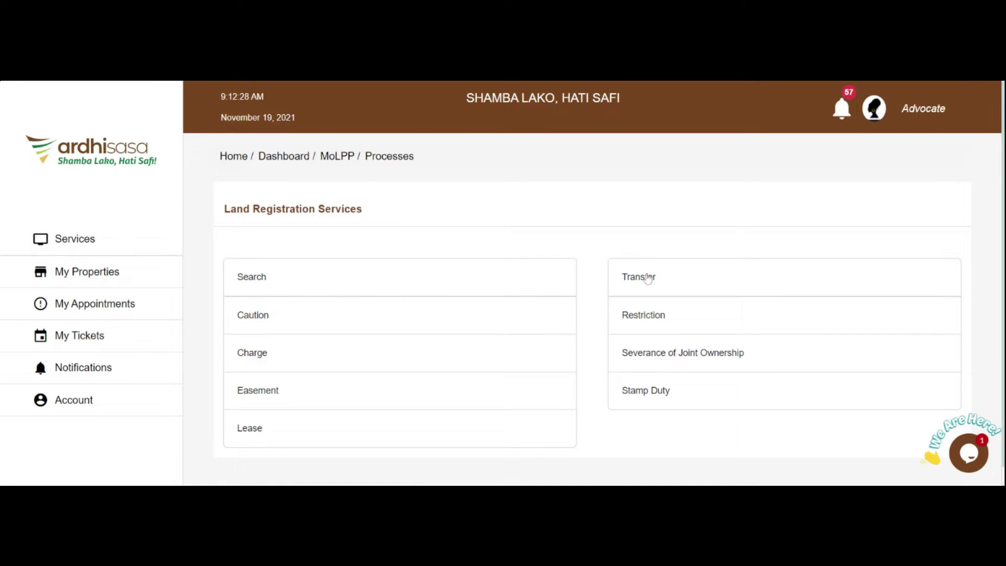
pyautogui.click(648, 278)
pyautogui.scroll(-3, 335, 386)
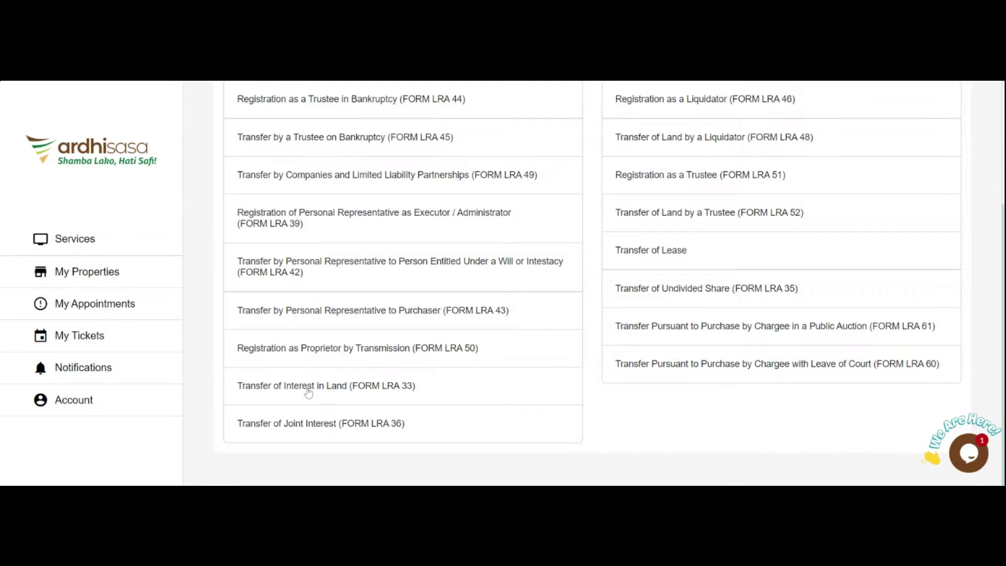
pyautogui.click(309, 389)
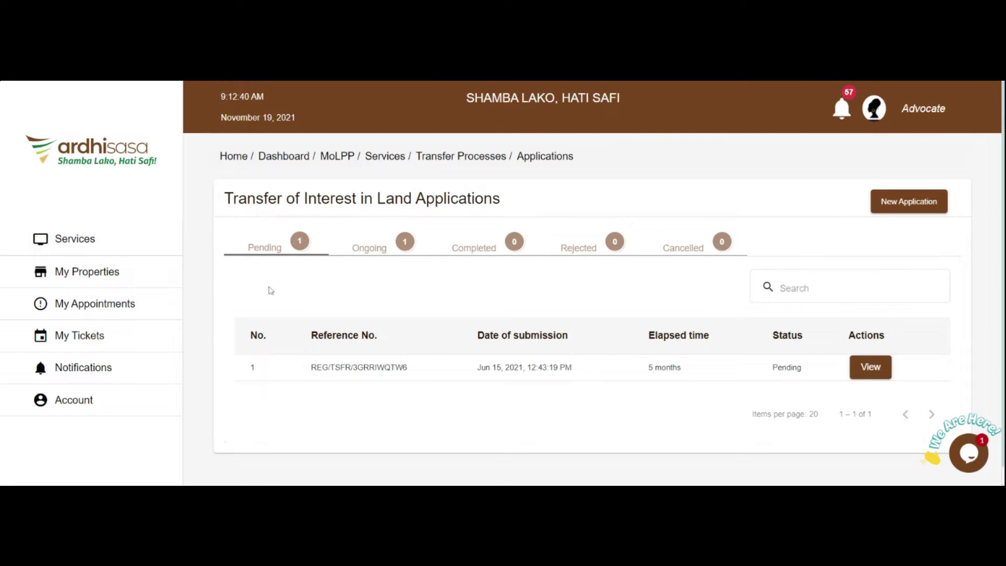
# - Review Pending, Ongoing, Completed, Rejected and Cancelled applications, then start a new application
pyautogui.click(280, 254)
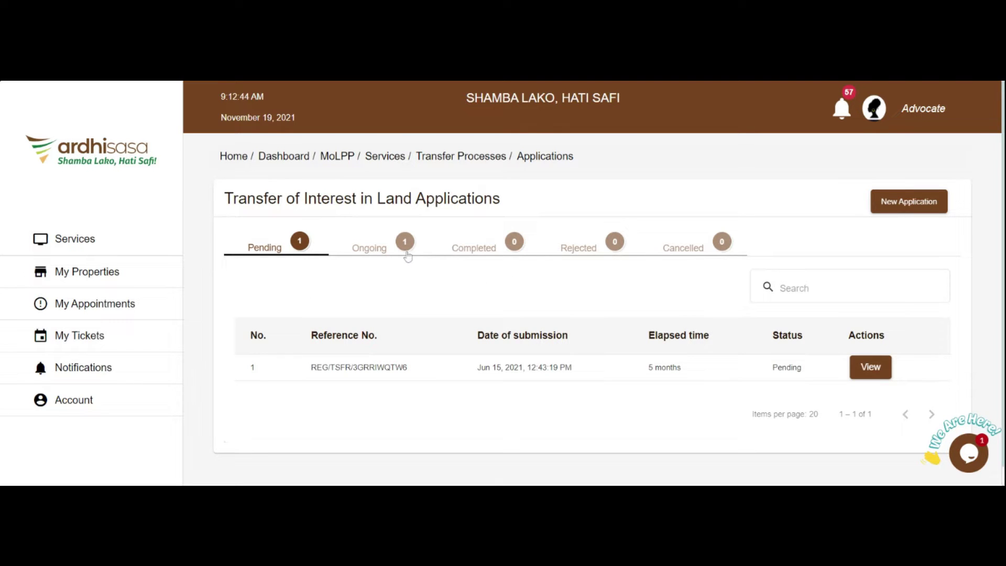
pyautogui.click(384, 254)
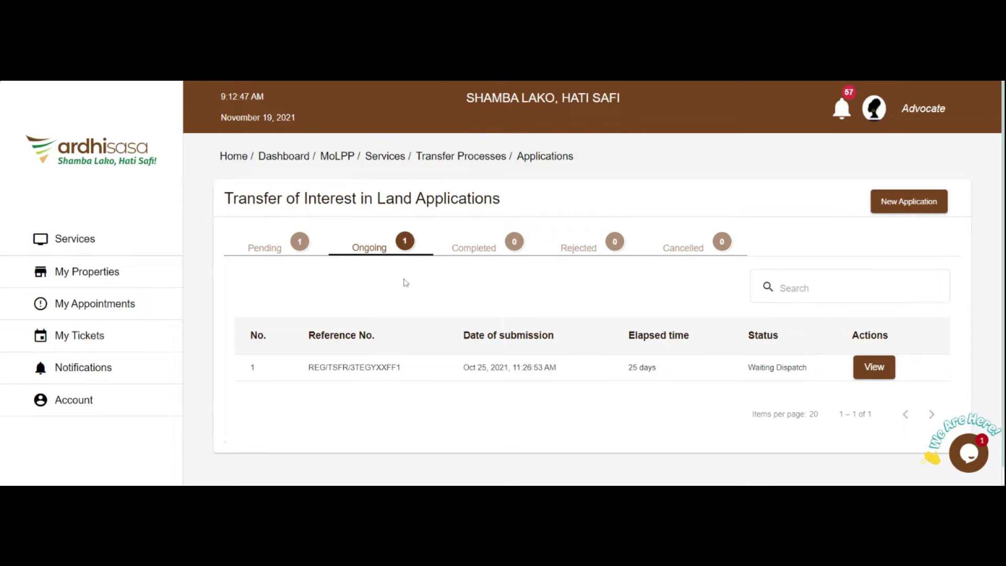
pyautogui.click(483, 254)
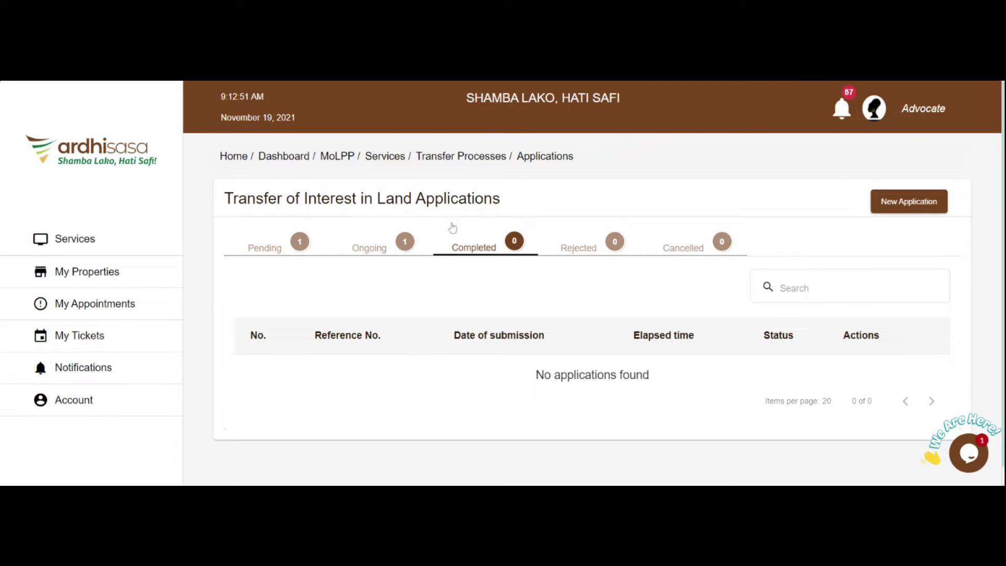
pyautogui.click(586, 249)
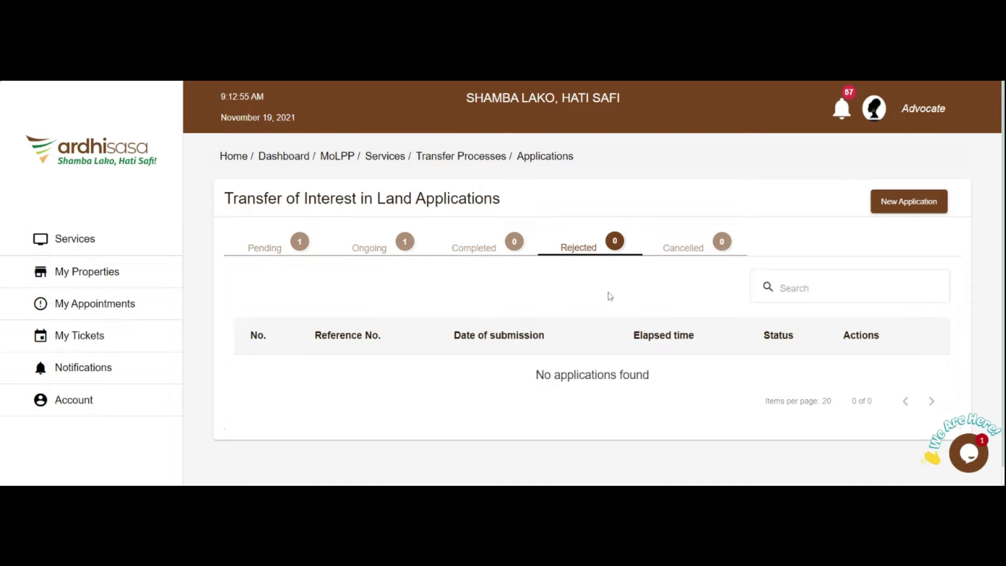
pyautogui.click(684, 251)
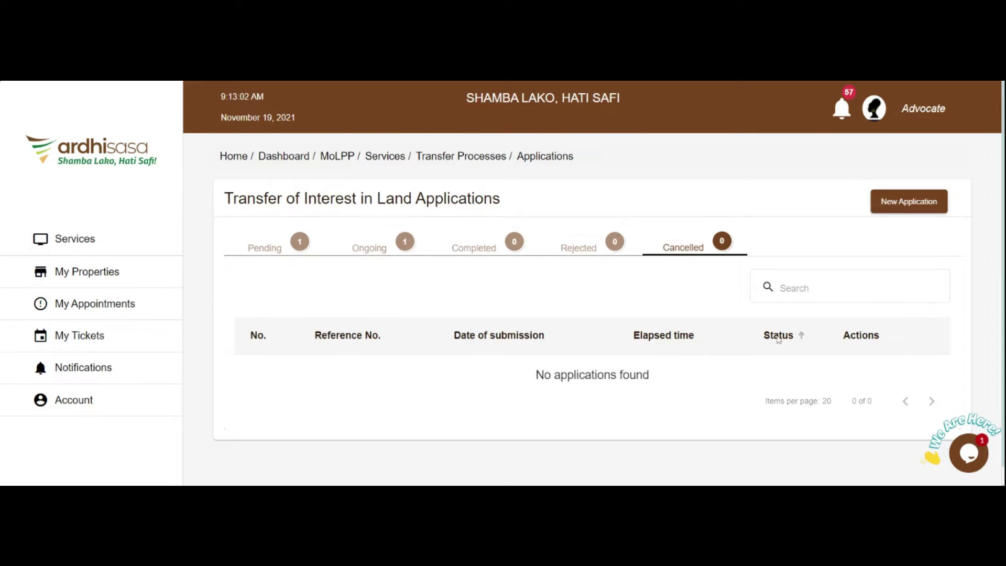
pyautogui.click(900, 205)
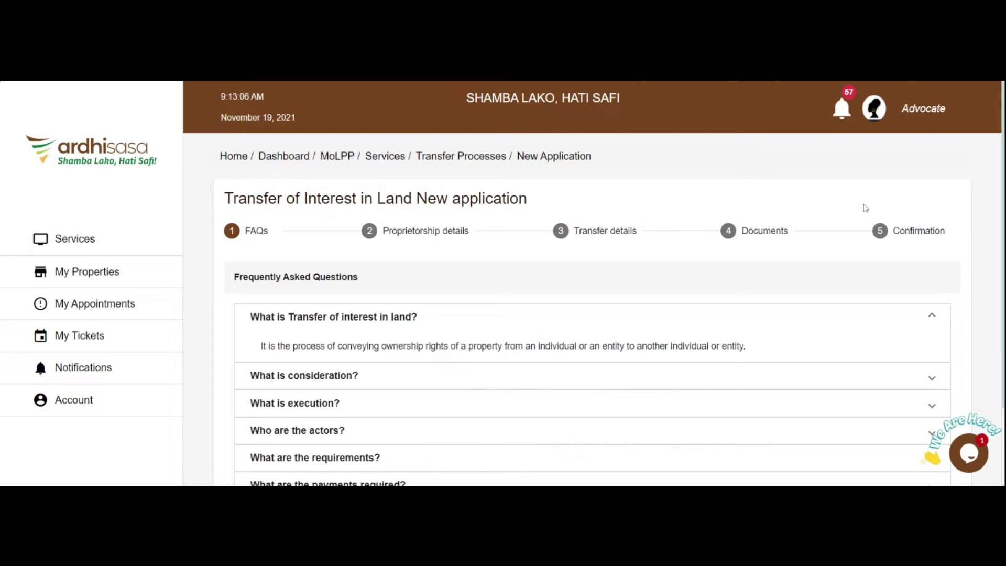
# - Read the FAQs on consideration, execution, actors, requirements and payments, then go to Proprietorship details
pyautogui.scroll(-2, 626, 299)
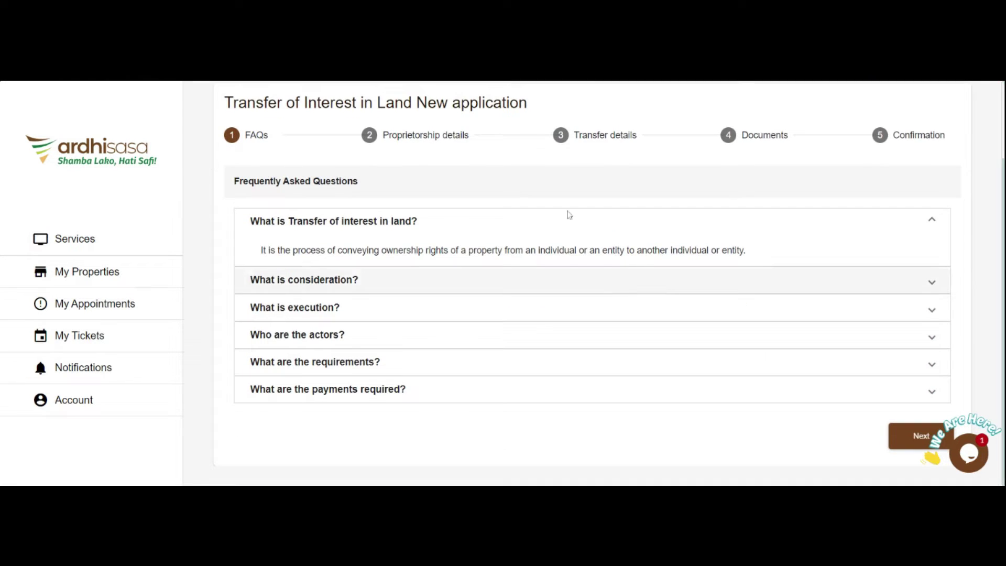
pyautogui.click(384, 282)
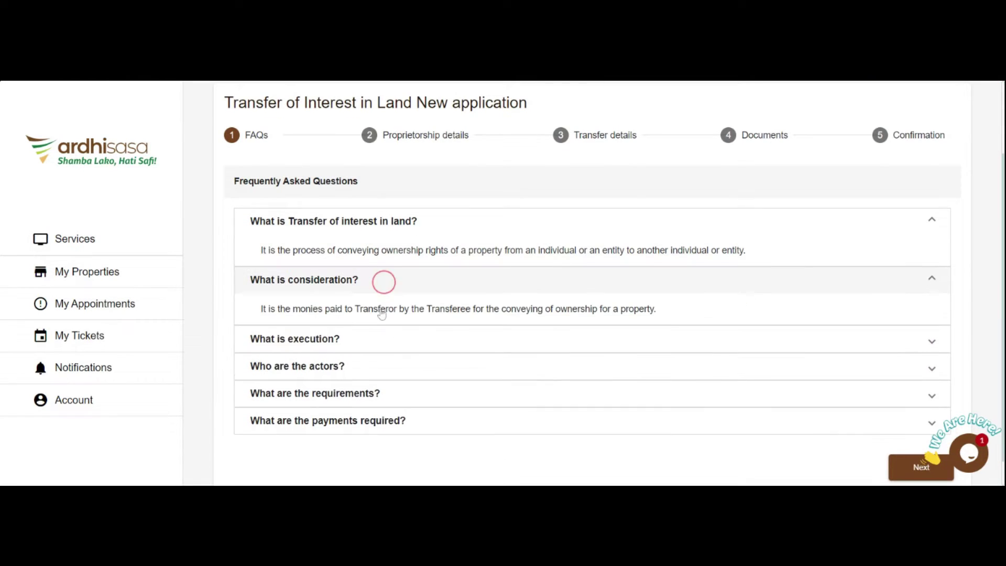
pyautogui.click(366, 339)
pyautogui.click(373, 395)
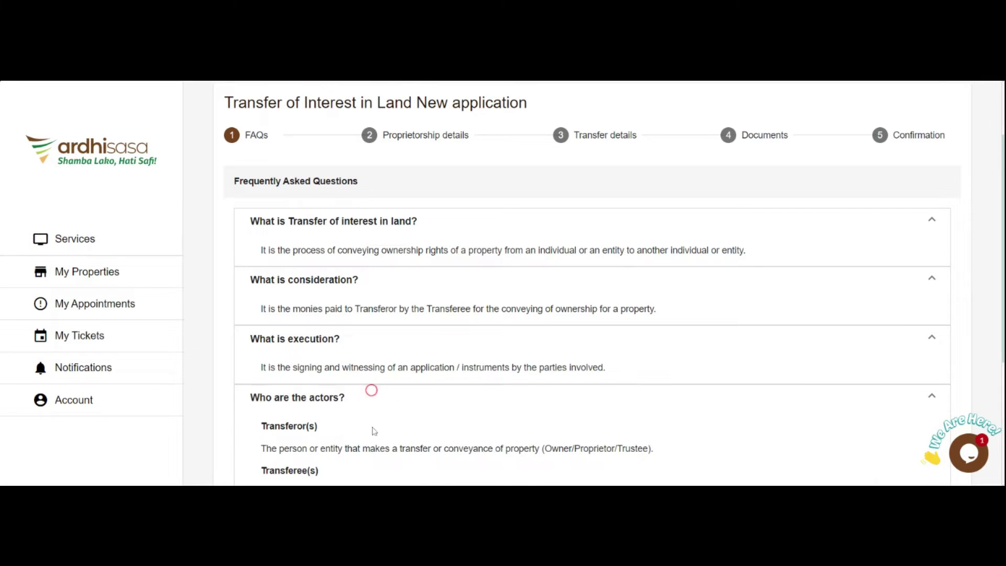
pyautogui.scroll(-3, 371, 391)
pyautogui.scroll(-2, 402, 405)
pyautogui.click(373, 364)
pyautogui.scroll(-3, 374, 368)
pyautogui.click(379, 390)
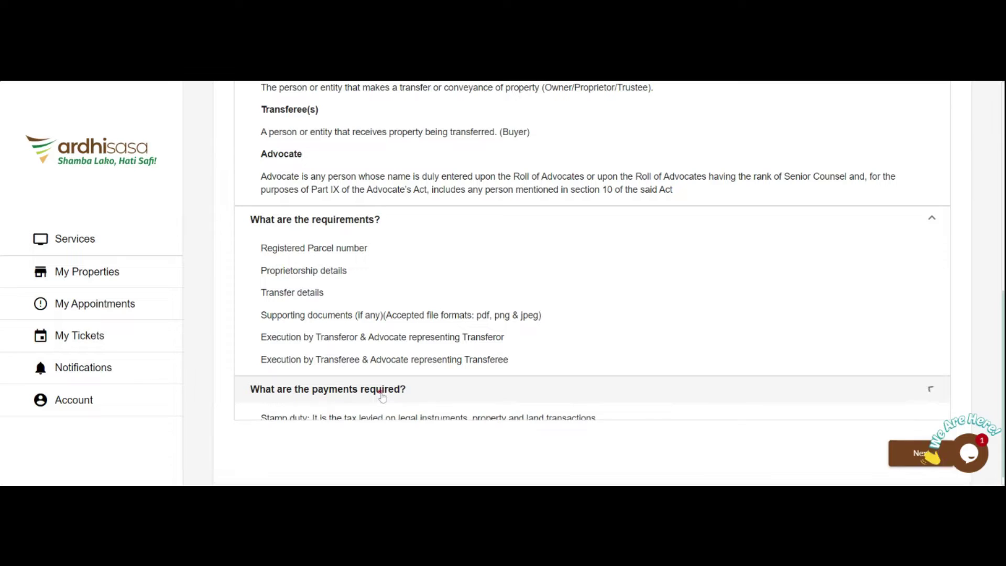
pyautogui.scroll(-1, 468, 367)
pyautogui.click(904, 436)
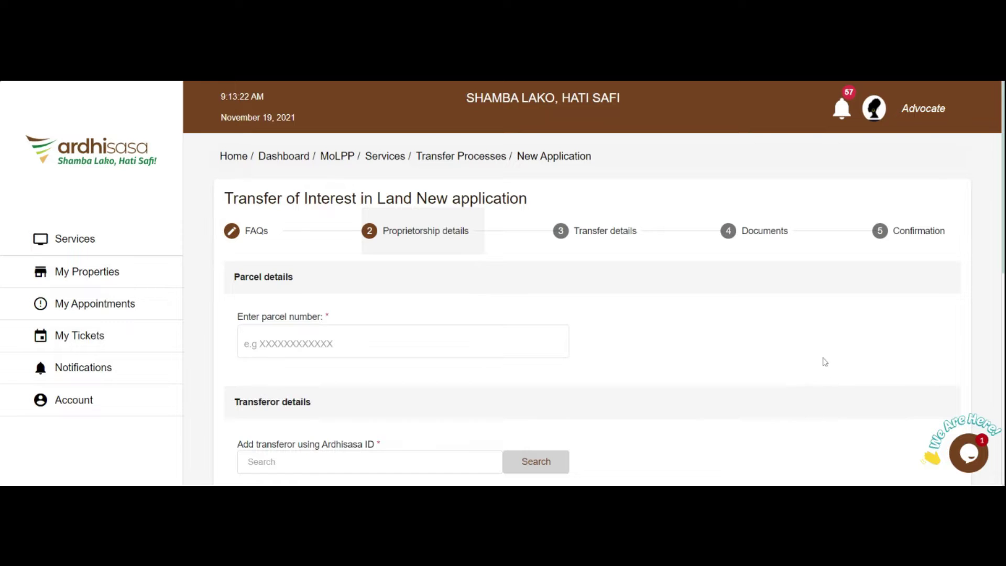
pyautogui.click(304, 343)
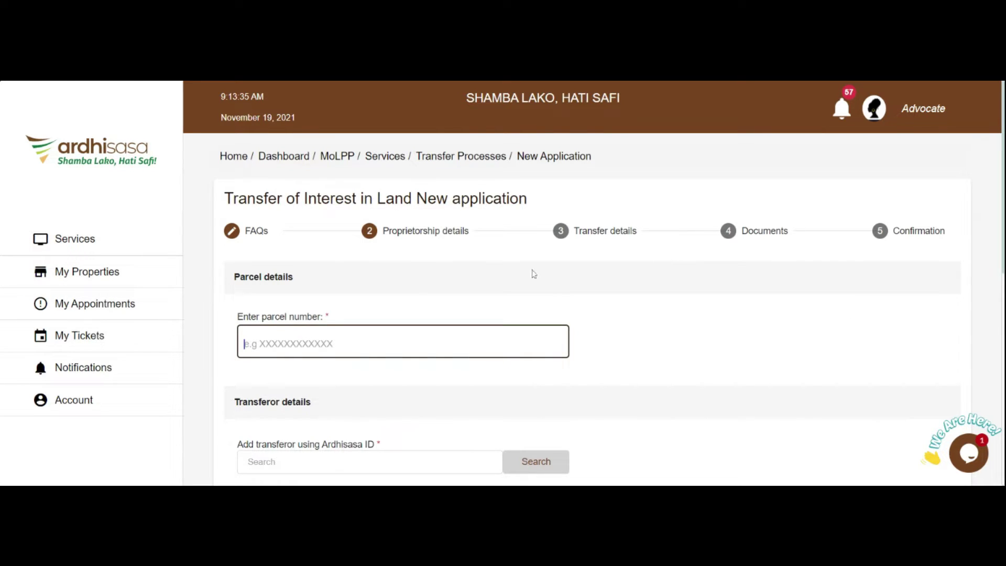
# - Enter parcel NAIROBI/BLOCK78/790, add the transferor by Ardhisasa ID and pick Attorney to execute
pyautogui.write('NAIROBI')
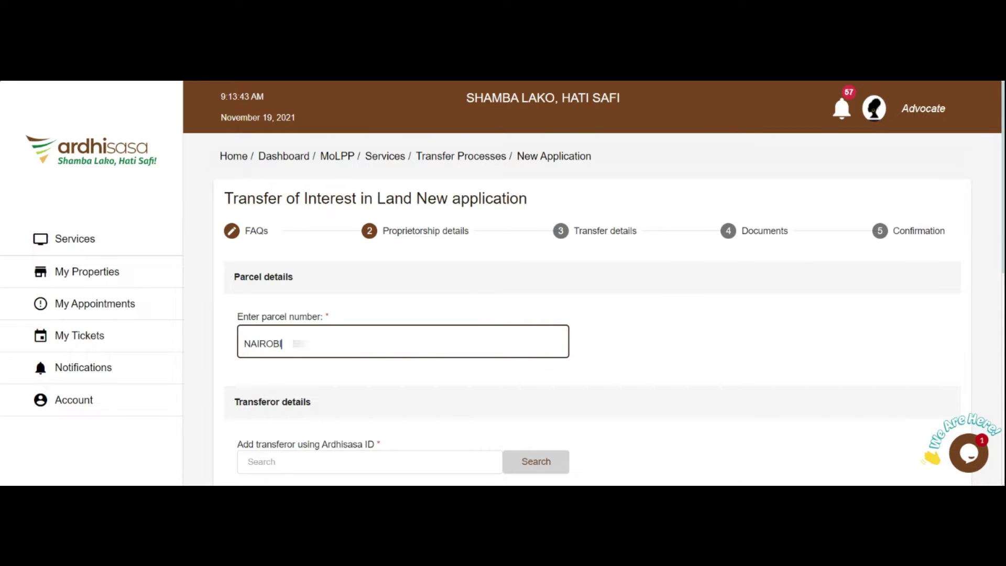
pyautogui.write('/BL')
pyautogui.scroll(-5, 328, 227)
pyautogui.click(325, 206)
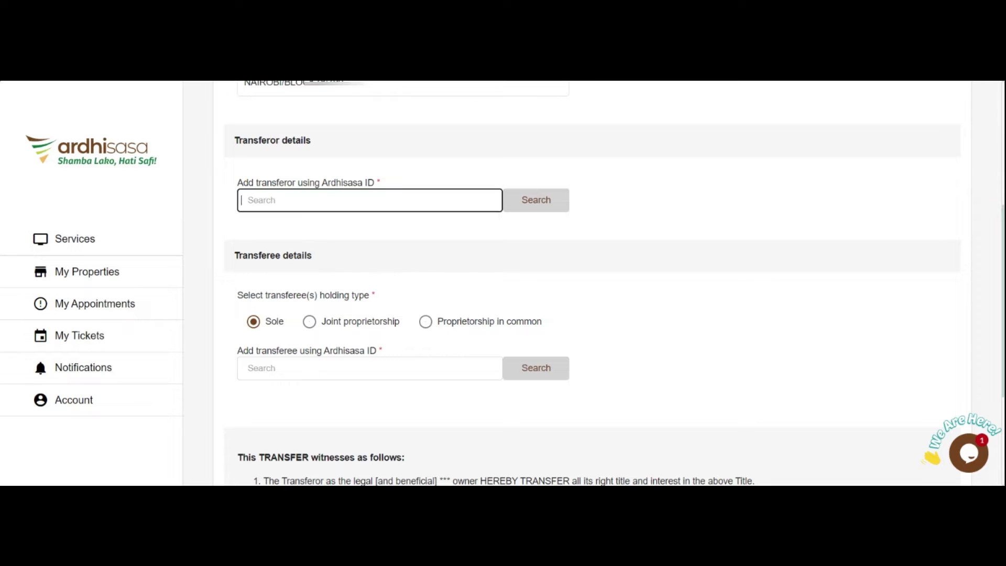
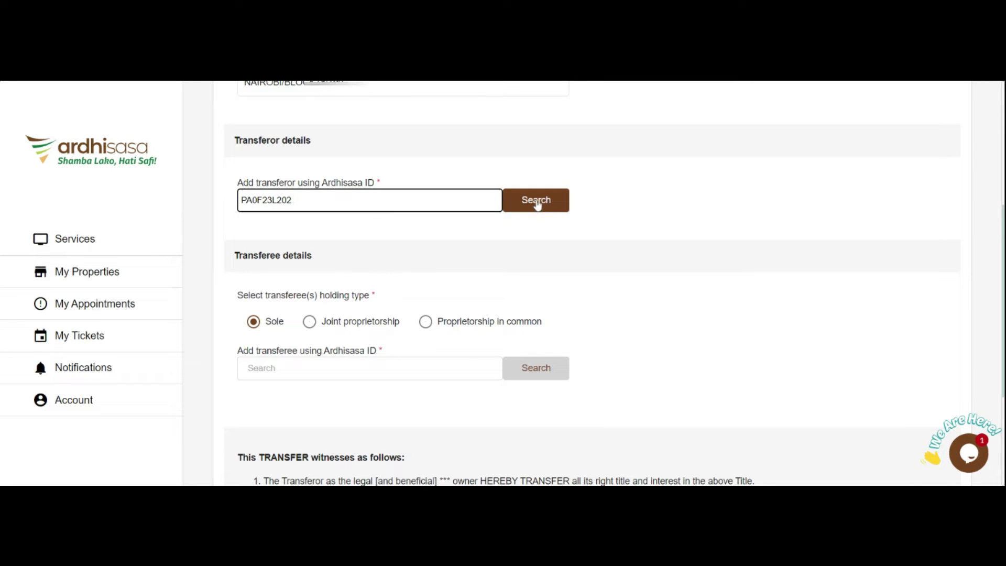
pyautogui.click(548, 205)
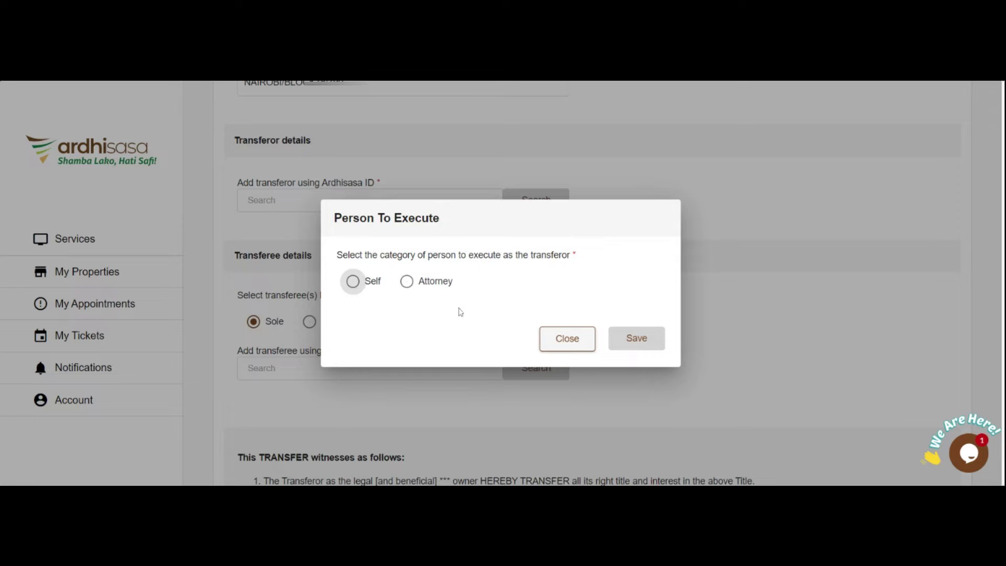
pyautogui.click(407, 281)
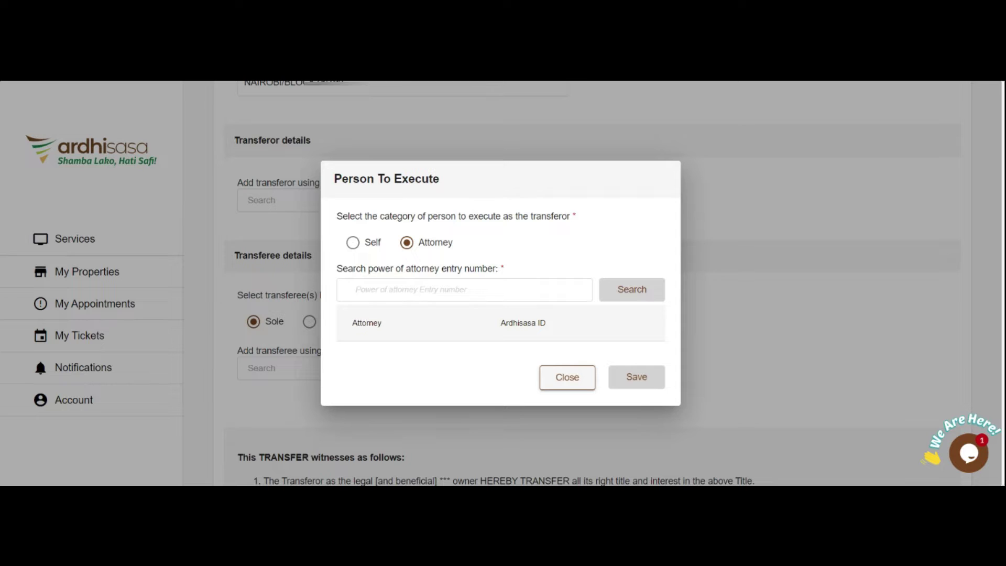
# - Look up power of attorney entry NAIROBI/1/30 and verify the attorney by Ardhisasa ID
pyautogui.click(387, 290)
pyautogui.write('NAIR')
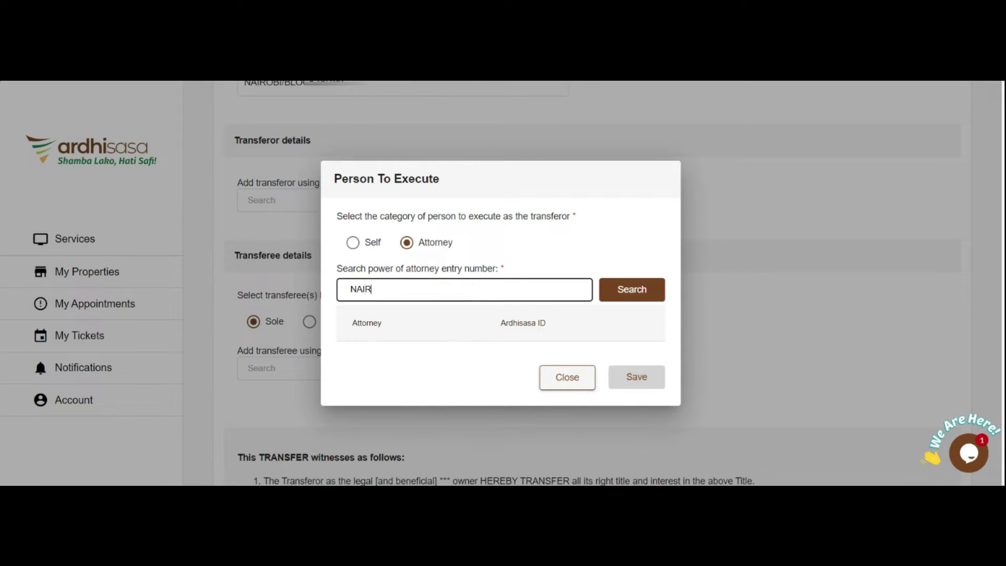
pyautogui.write('OBI/1/30')
pyautogui.click(635, 289)
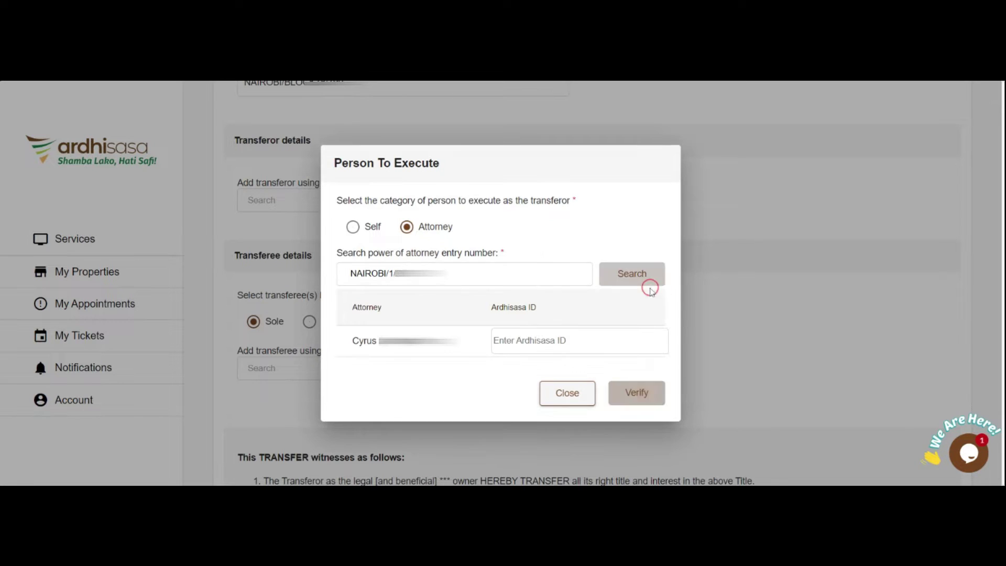
pyautogui.click(517, 341)
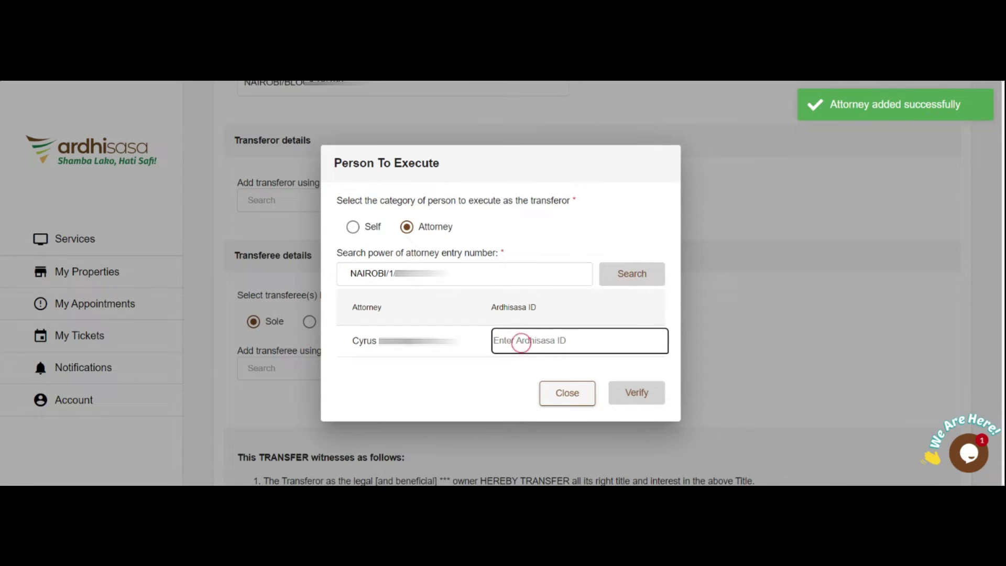
pyautogui.click(683, 468)
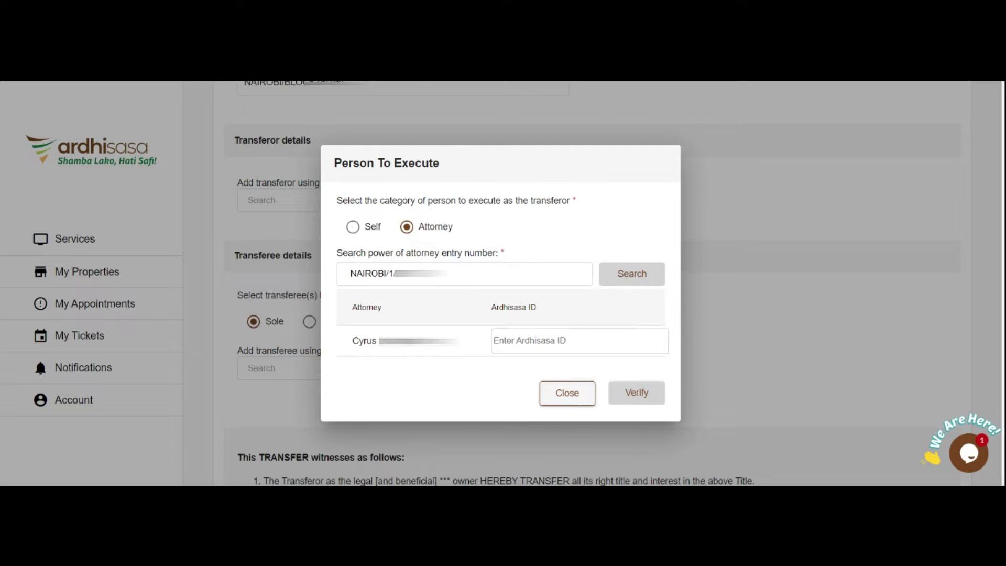
pyautogui.click(472, 306)
pyautogui.click(546, 341)
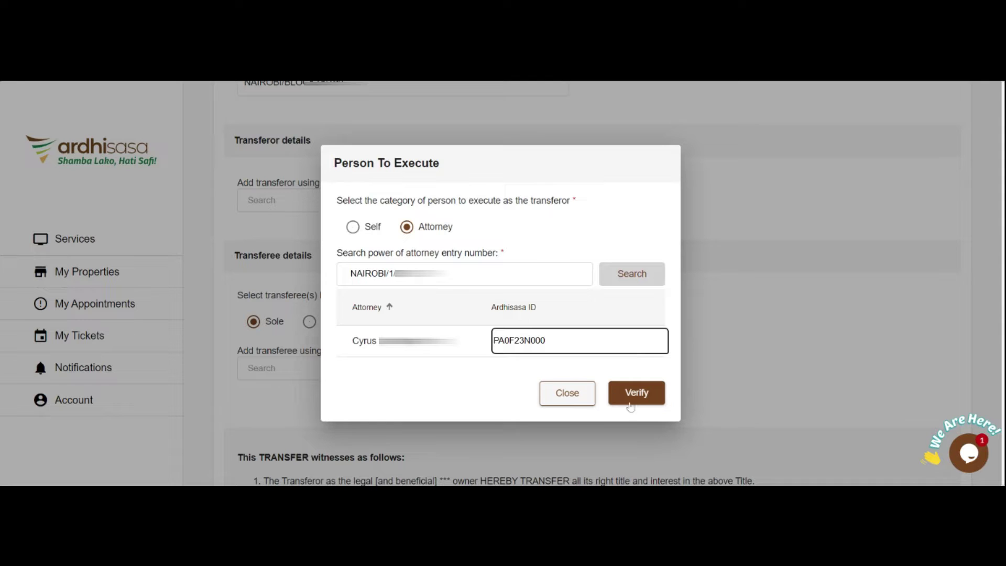
pyautogui.click(636, 401)
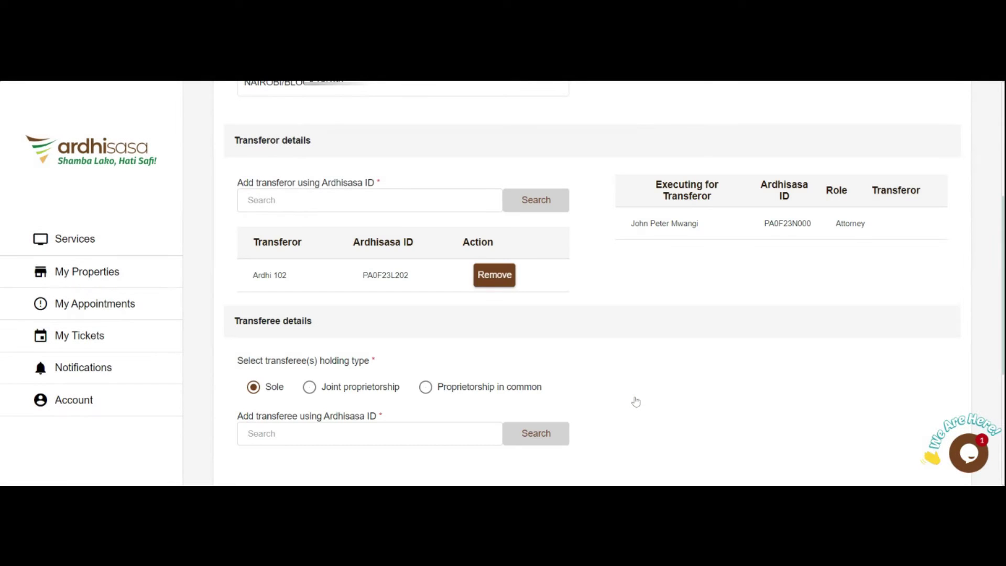
# - Add the Sole transferee by Ardhisasa ID and choose Self to execute for them
pyautogui.scroll(-4, 619, 363)
pyautogui.scroll(1, 627, 326)
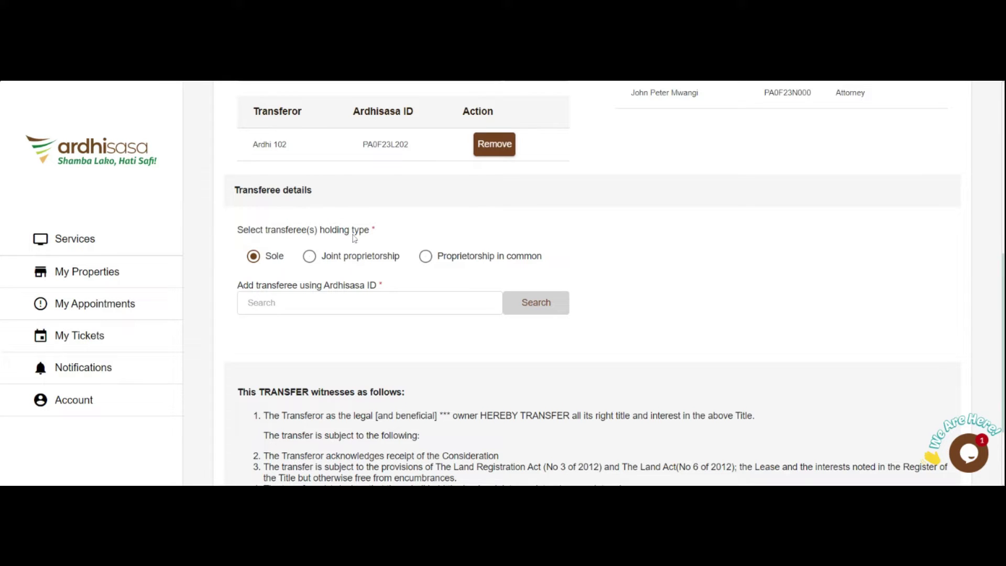
pyautogui.click(252, 257)
pyautogui.click(340, 304)
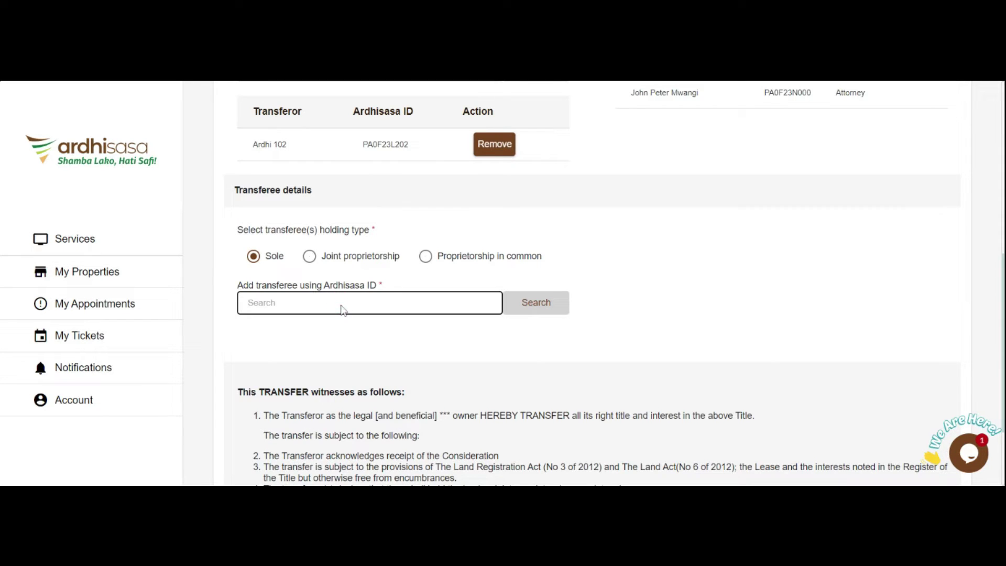
pyautogui.click(546, 302)
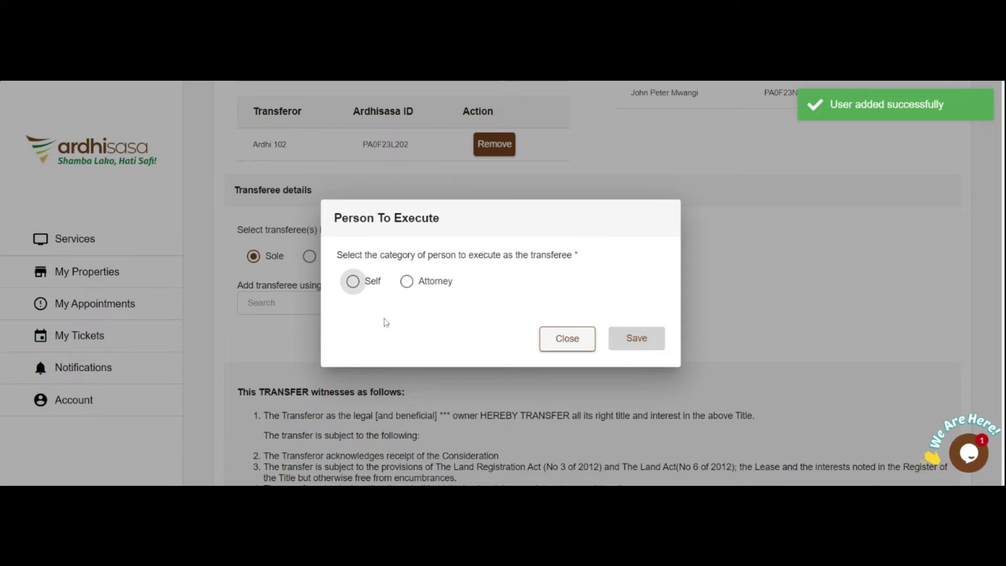
pyautogui.click(353, 282)
# - Save Self as the transferee's executor and continue to Transfer details
pyautogui.click(638, 341)
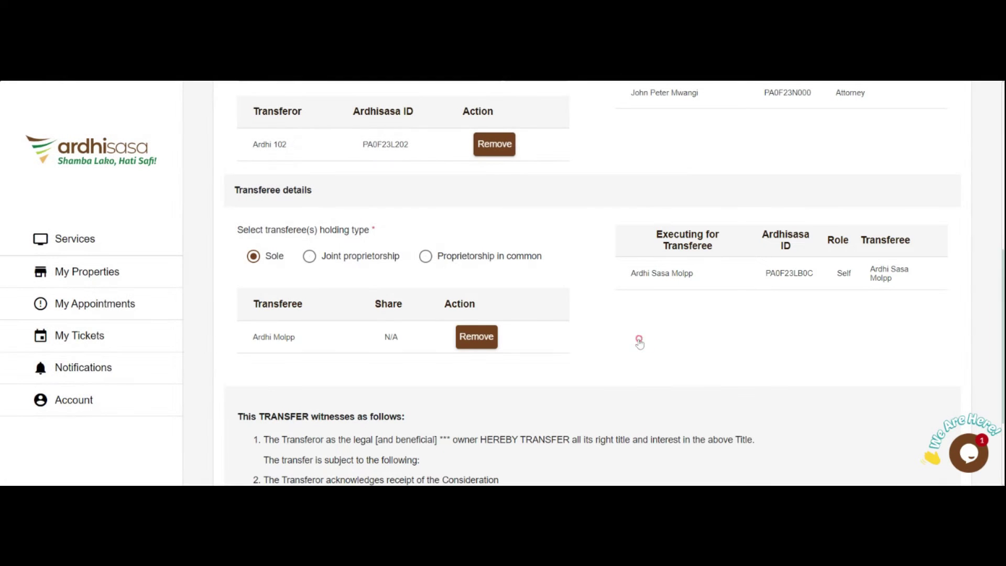
pyautogui.scroll(7, 640, 346)
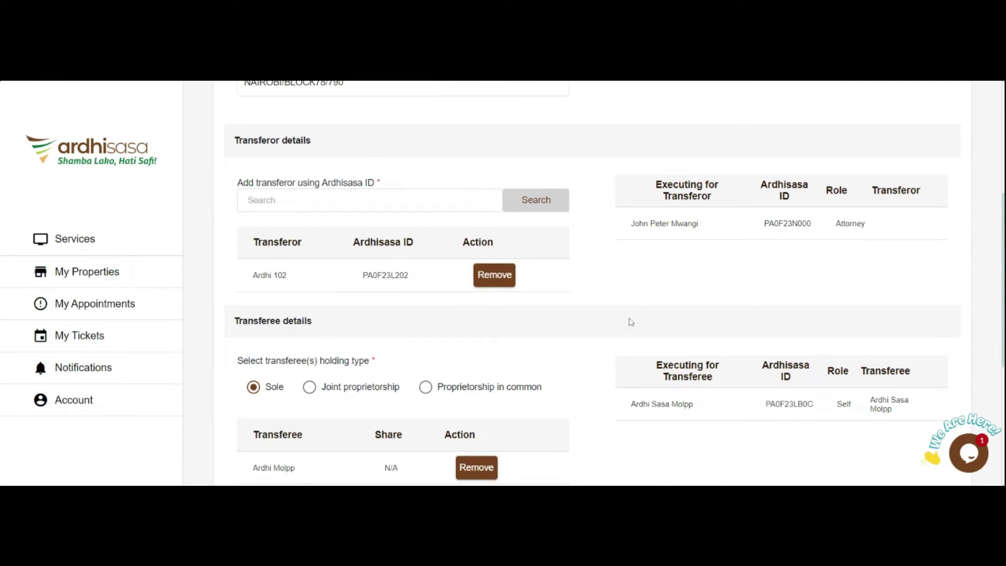
pyautogui.scroll(-5, 632, 322)
pyautogui.scroll(-5, 631, 322)
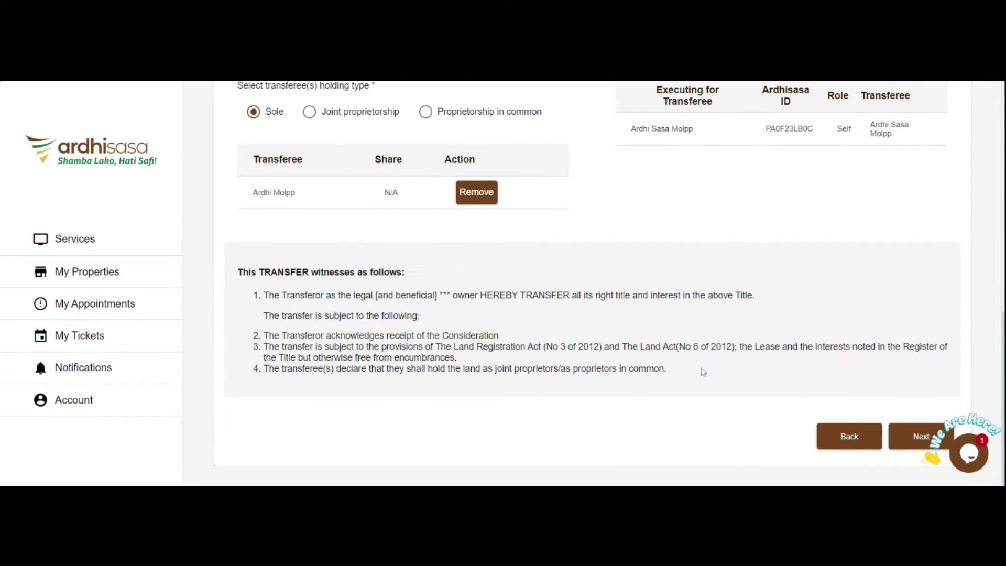
pyautogui.click(941, 435)
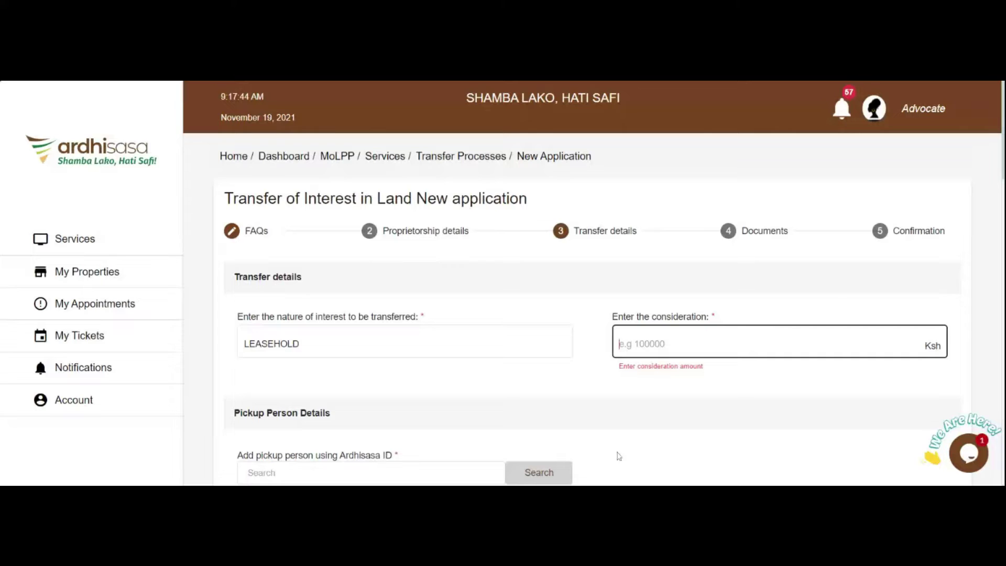
# - Enter 20000000 Ksh as the consideration
pyautogui.write('20000000')
pyautogui.scroll(-3, 624, 335)
pyautogui.click(630, 217)
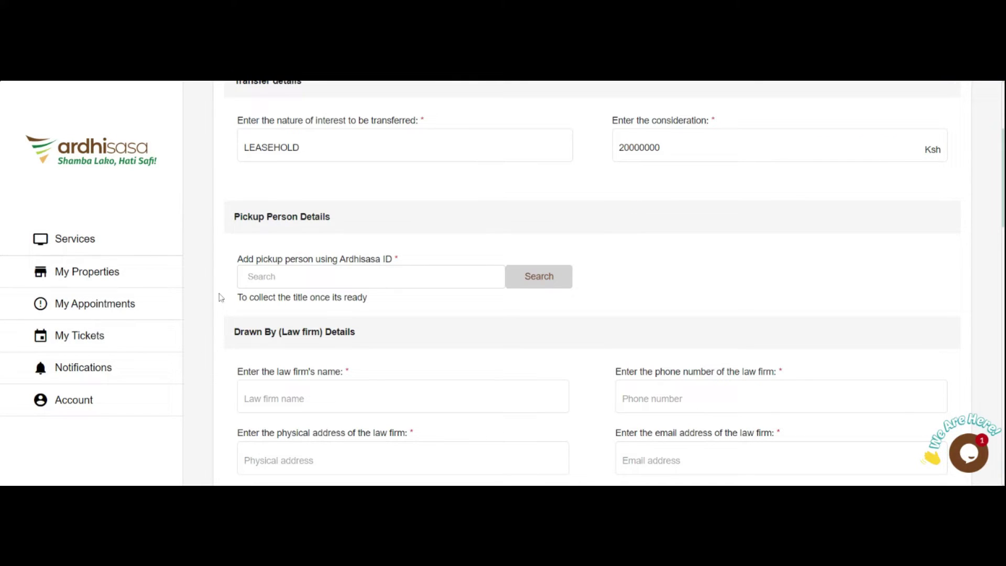
pyautogui.click(313, 279)
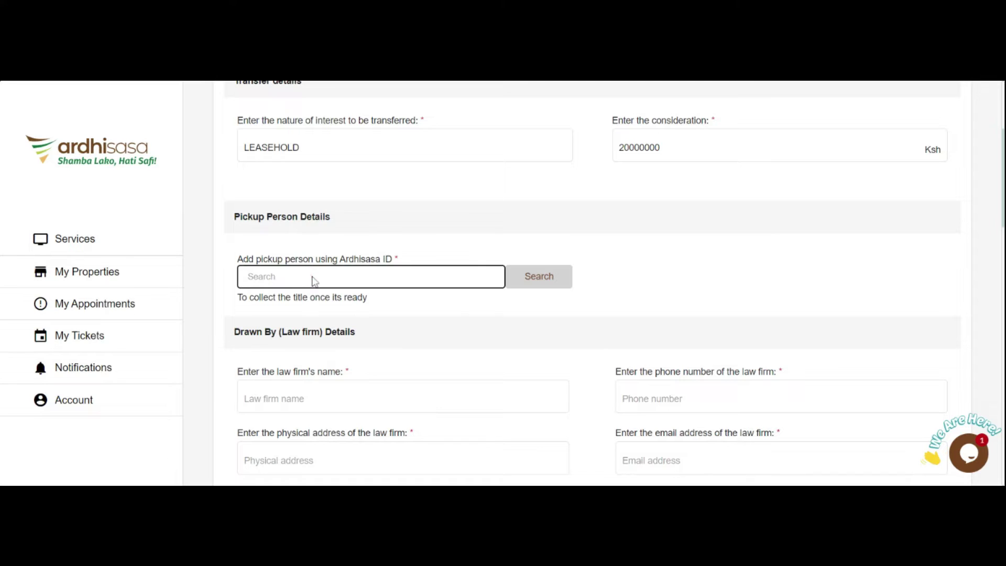
# - Add the title pickup person by pasting their Ardhisasa ID and searching
pyautogui.click(528, 282)
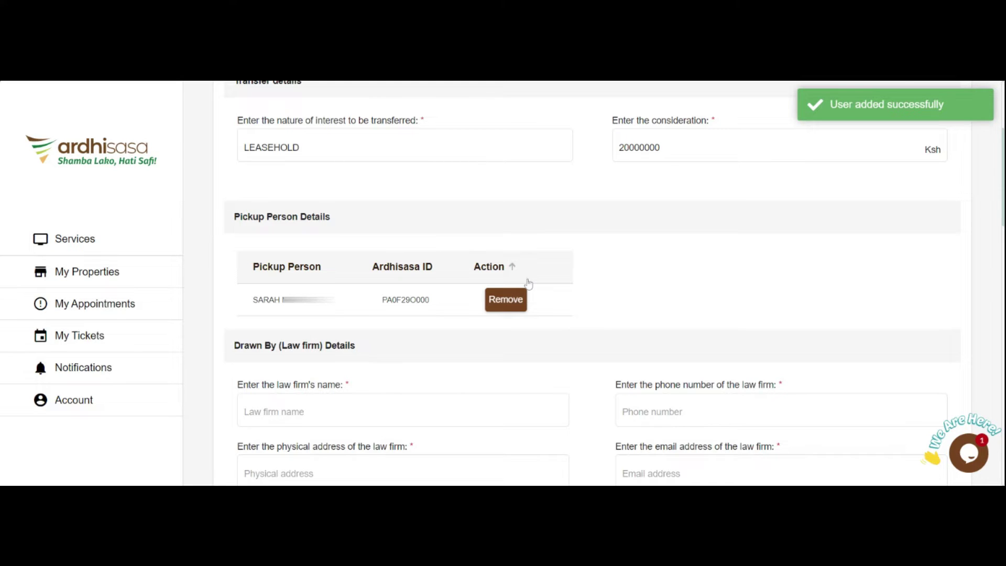
pyautogui.scroll(-4, 577, 288)
# - Enter ARDHISASA ADVOCATES & CO as the drawing law firm's name
pyautogui.click(346, 267)
pyautogui.click(325, 223)
pyautogui.write('ARDHISASA')
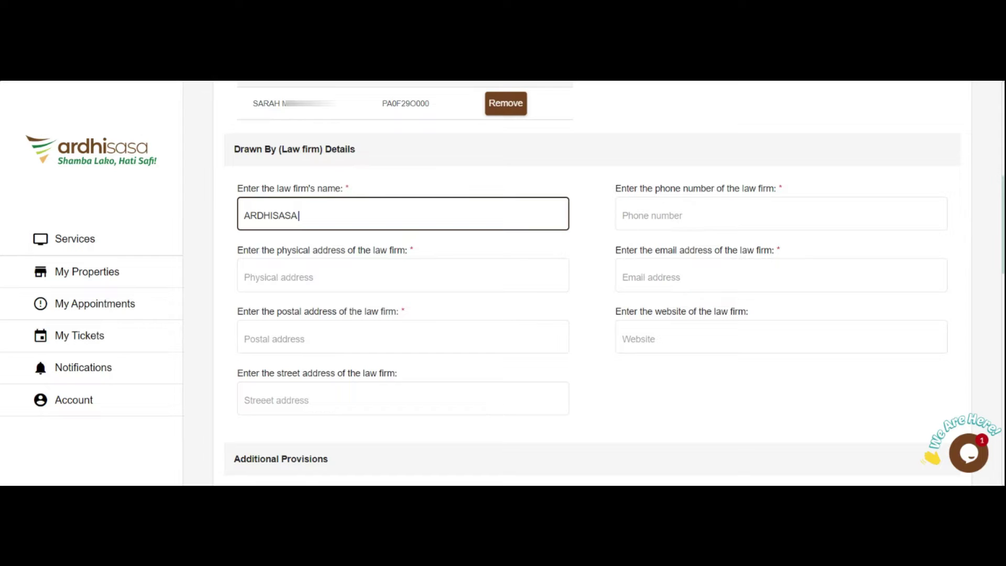
pyautogui.write(' ADVOCATES & CO')
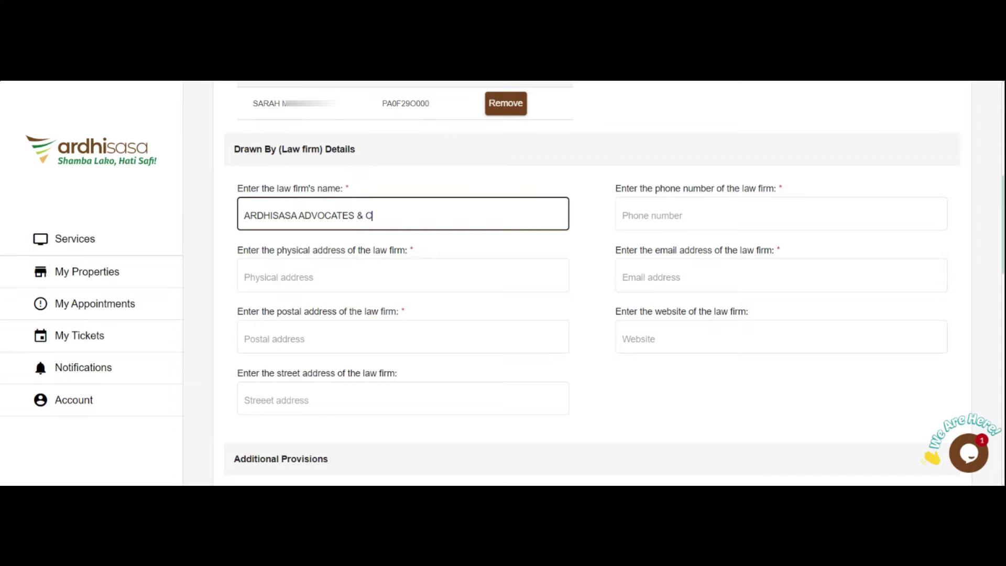
pyautogui.click(353, 290)
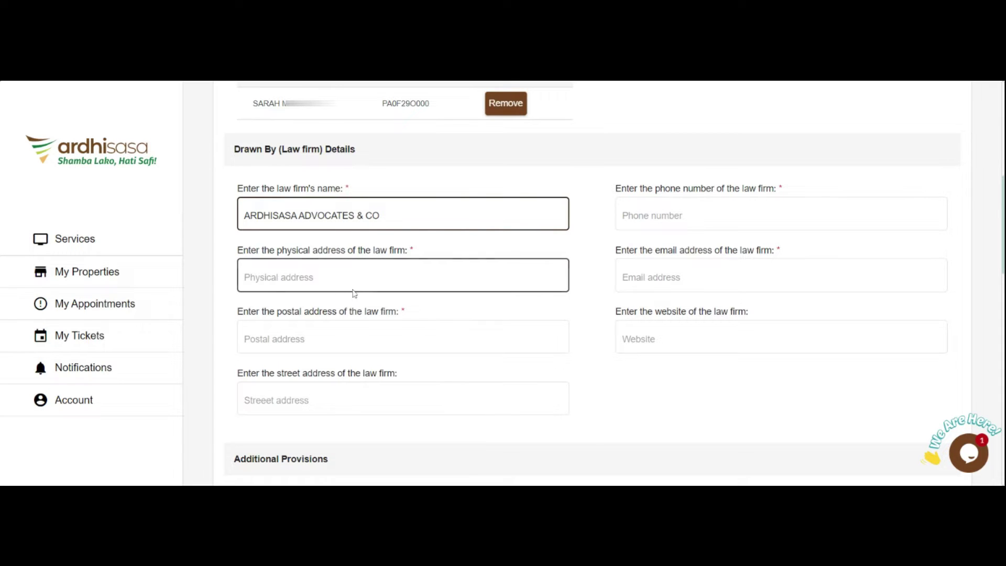
pyautogui.write('ARDHI HOUSE')
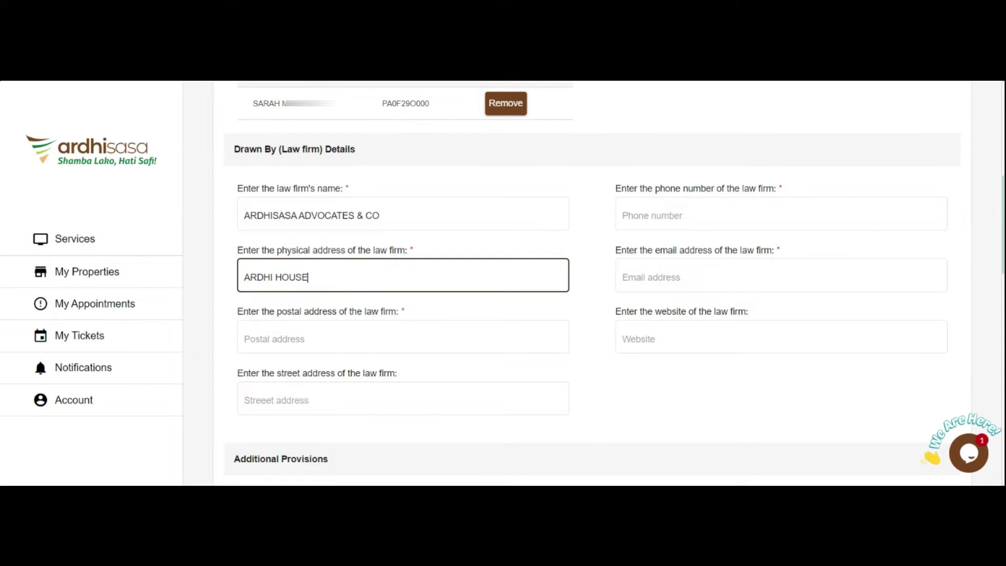
pyautogui.click(295, 331)
pyautogui.write('11111-00100')
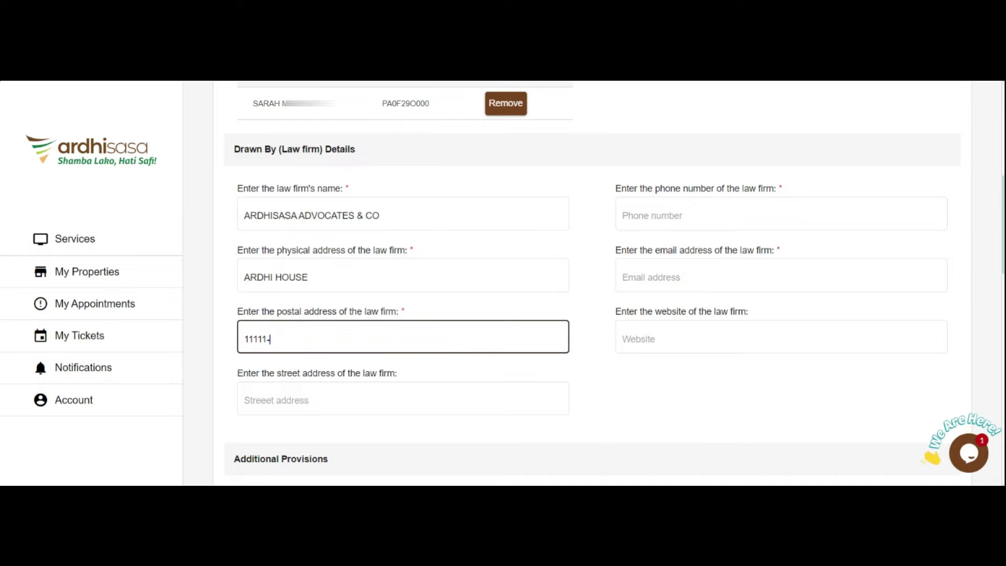
pyautogui.click(376, 401)
pyautogui.write('1ST NGONG AVENUE')
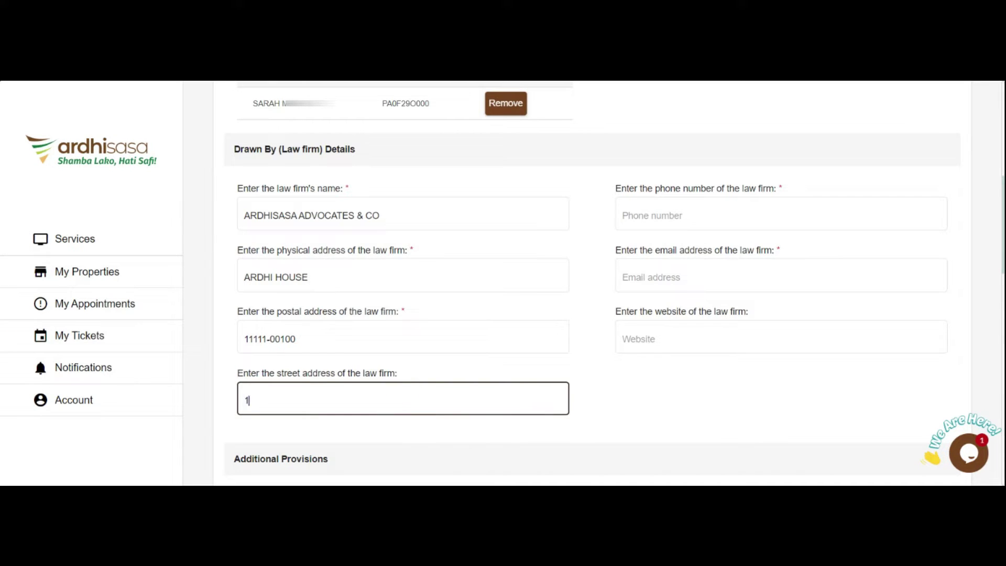
# - Fill in the law firm's phone number and e-mail address
pyautogui.click(750, 214)
pyautogui.write('0717200')
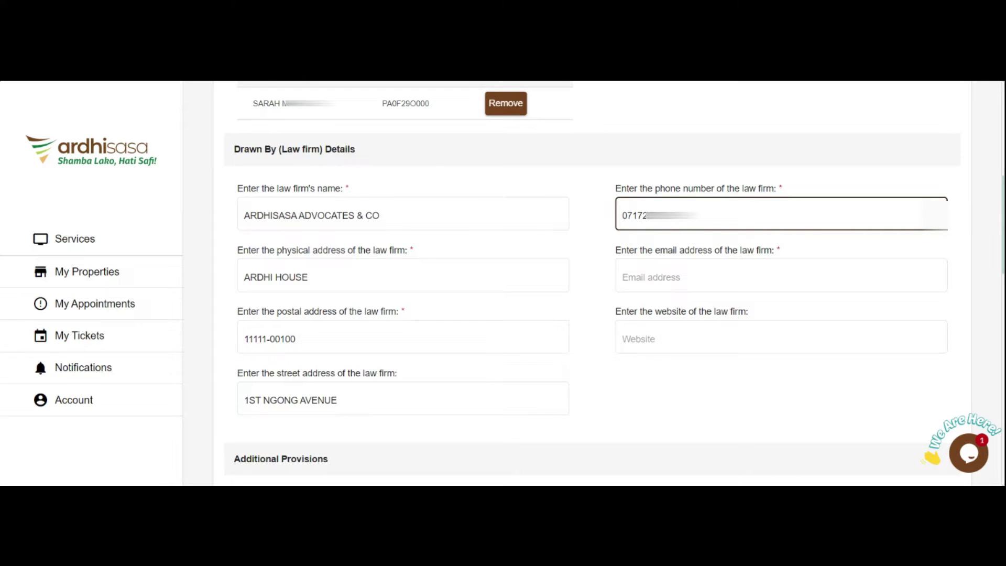
pyautogui.press('Tab')
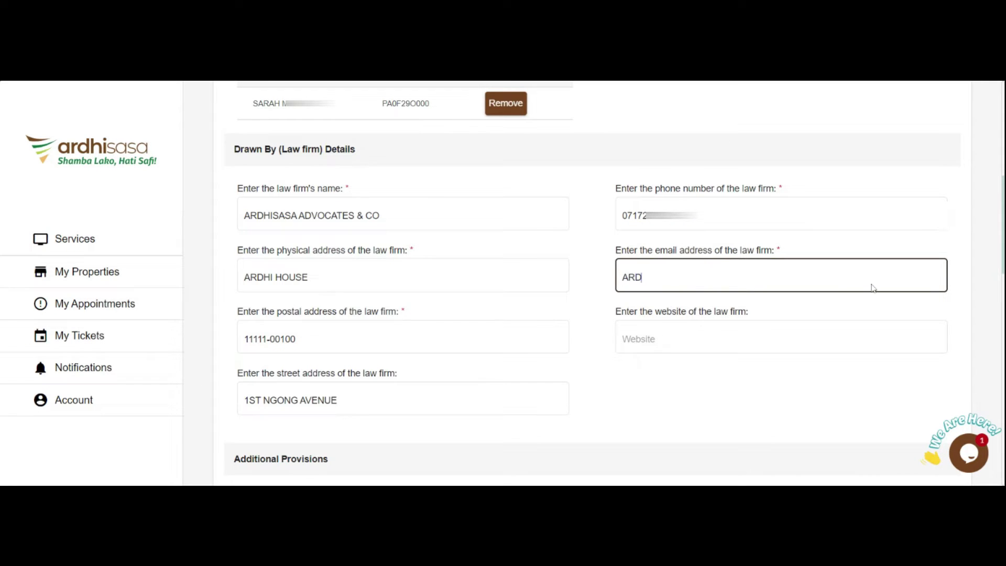
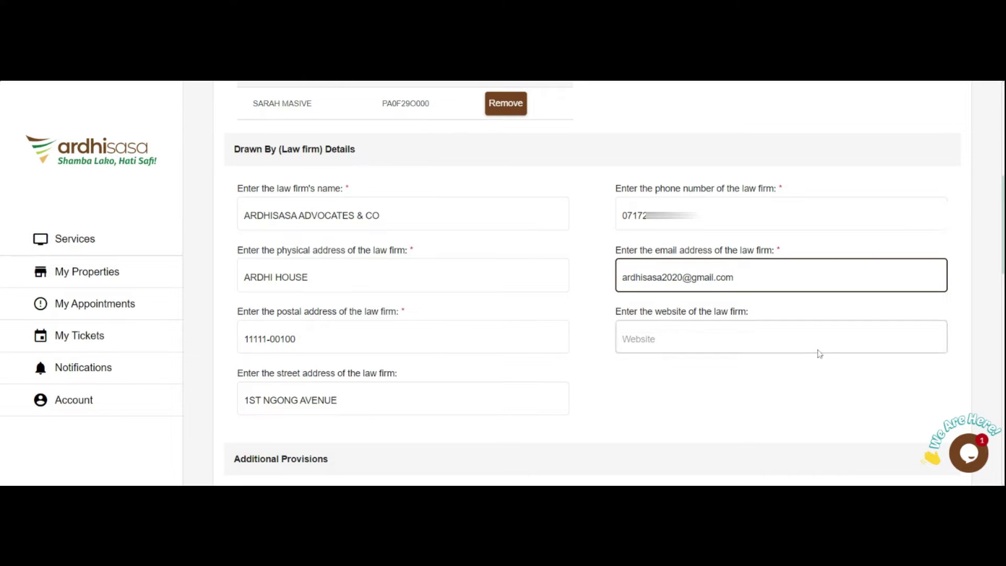
# - Mark the land as Undeveloped and keep Government valuer as the valuer category
pyautogui.scroll(-3, 539, 306)
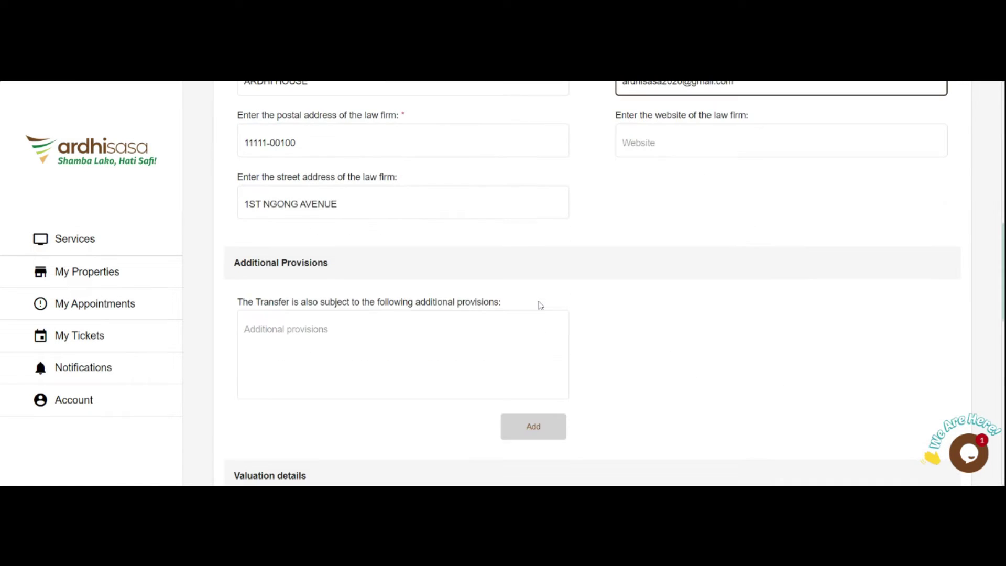
pyautogui.scroll(-3, 755, 414)
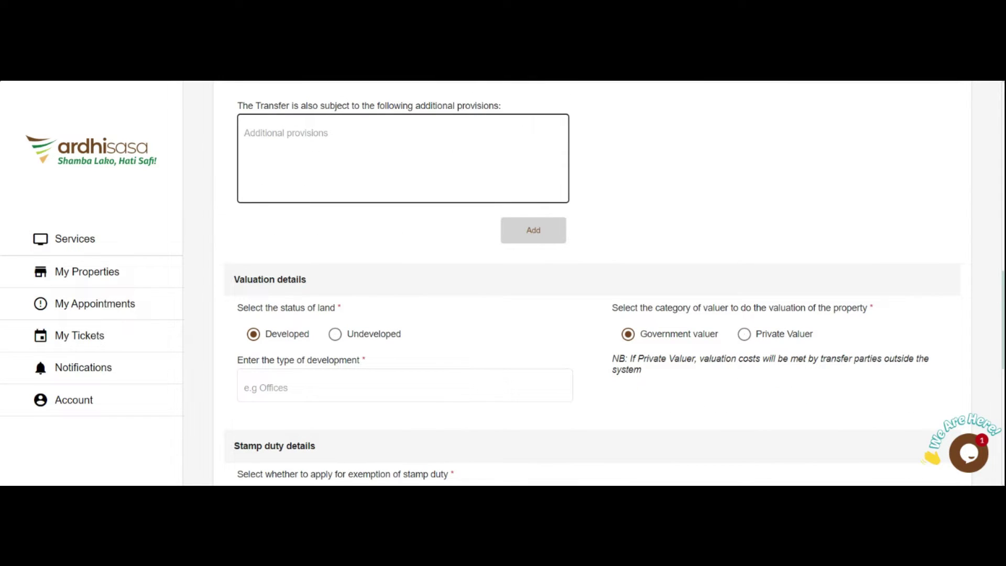
pyautogui.scroll(1, 568, 141)
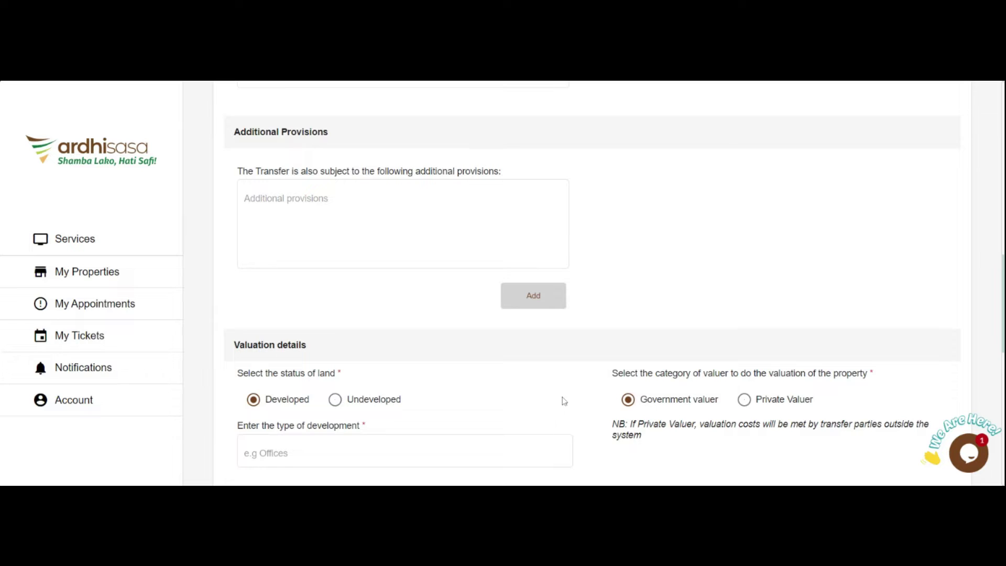
pyautogui.scroll(-3, 560, 401)
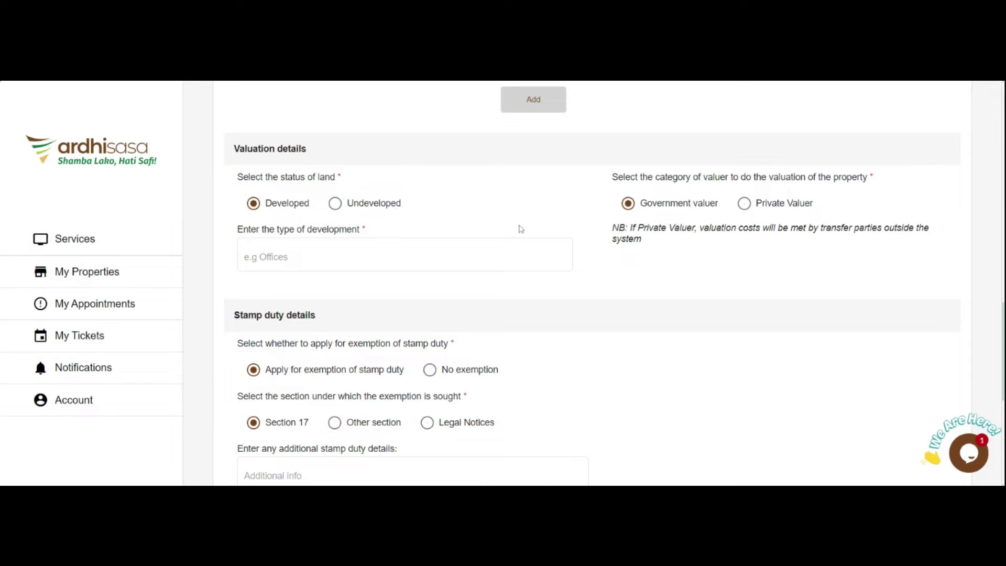
pyautogui.click(287, 247)
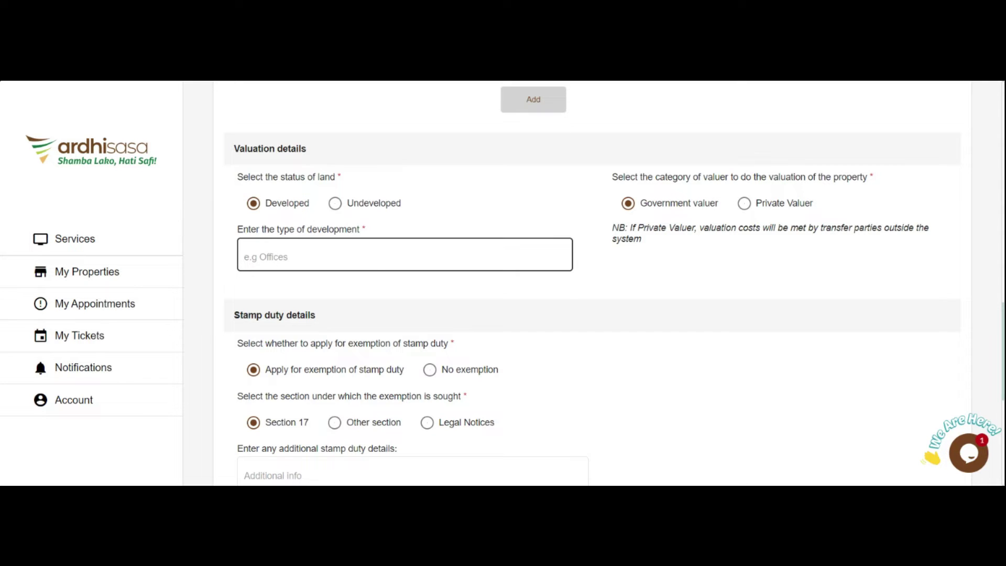
pyautogui.click(335, 203)
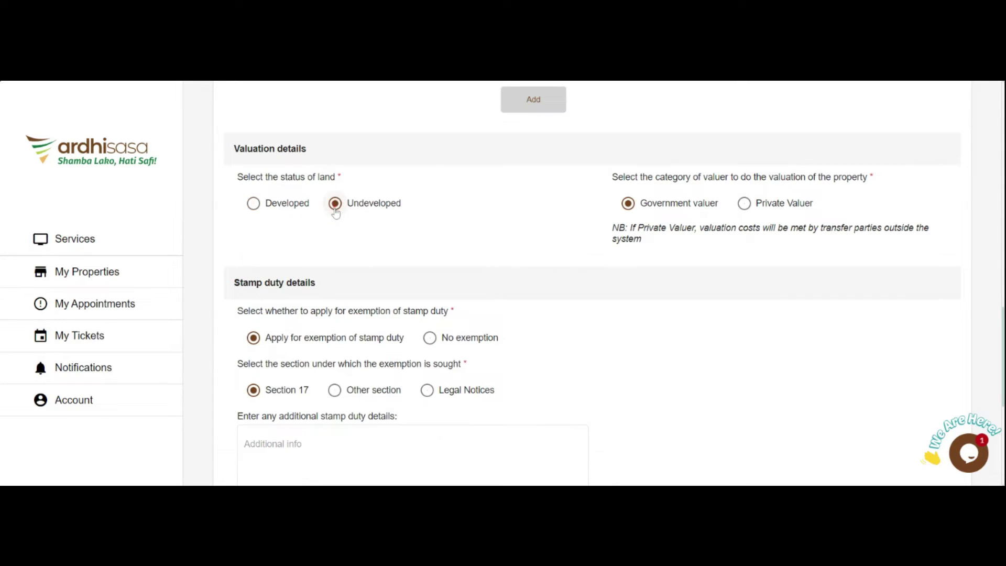
pyautogui.click(629, 203)
pyautogui.click(745, 204)
pyautogui.click(629, 204)
# - Try the stamp duty exemption options, including another section and legal notices
pyautogui.scroll(-1, 357, 339)
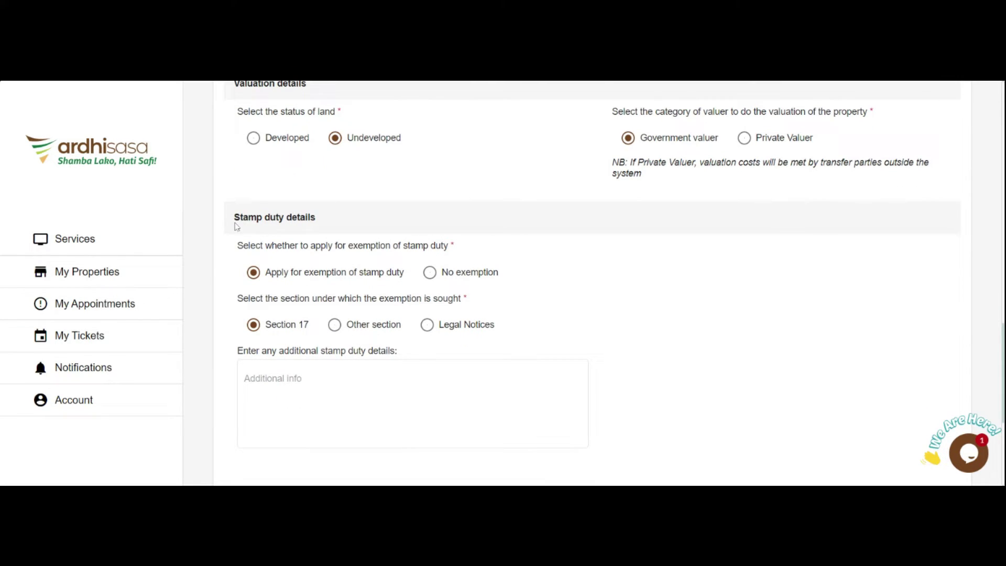
pyautogui.click(430, 273)
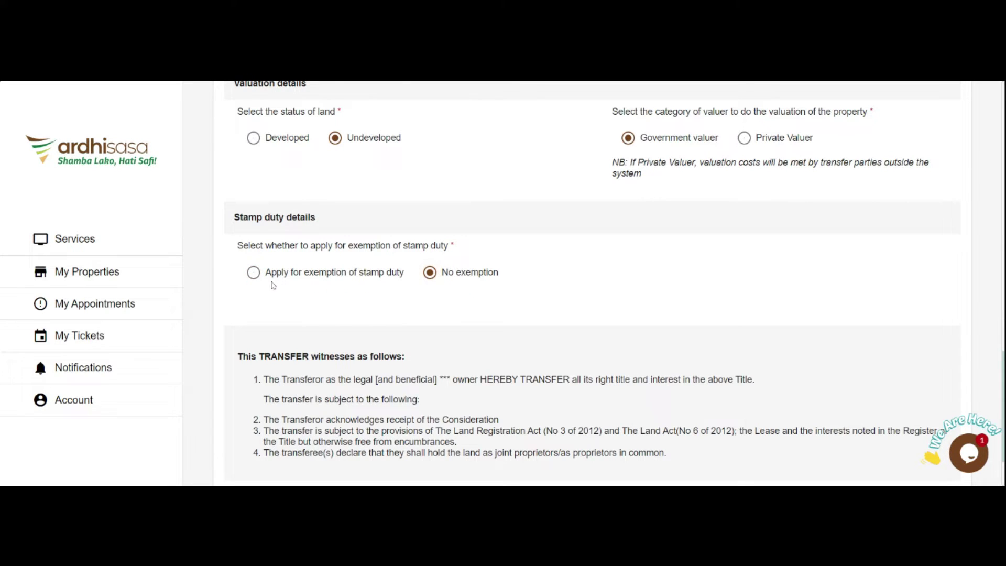
pyautogui.click(255, 273)
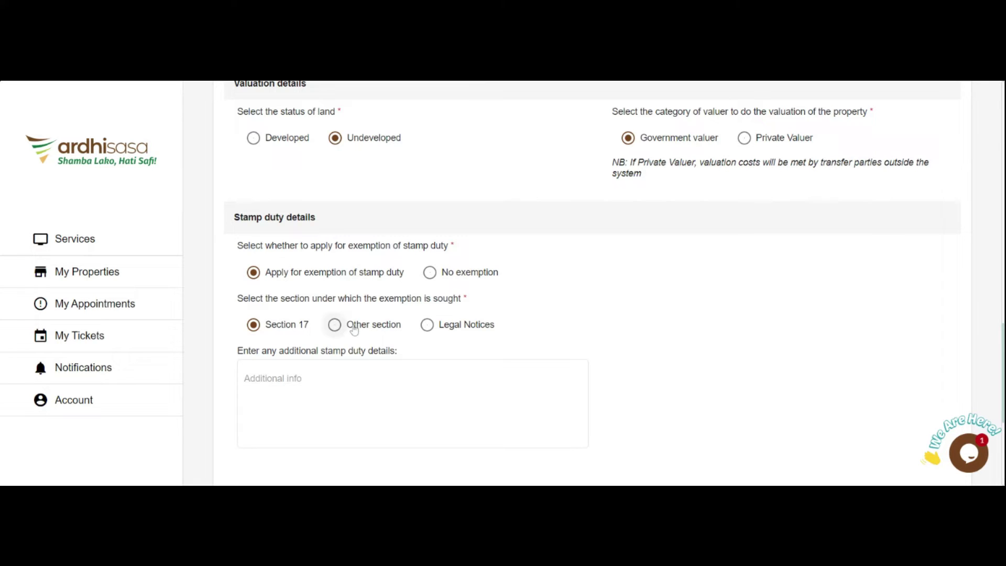
pyautogui.click(336, 326)
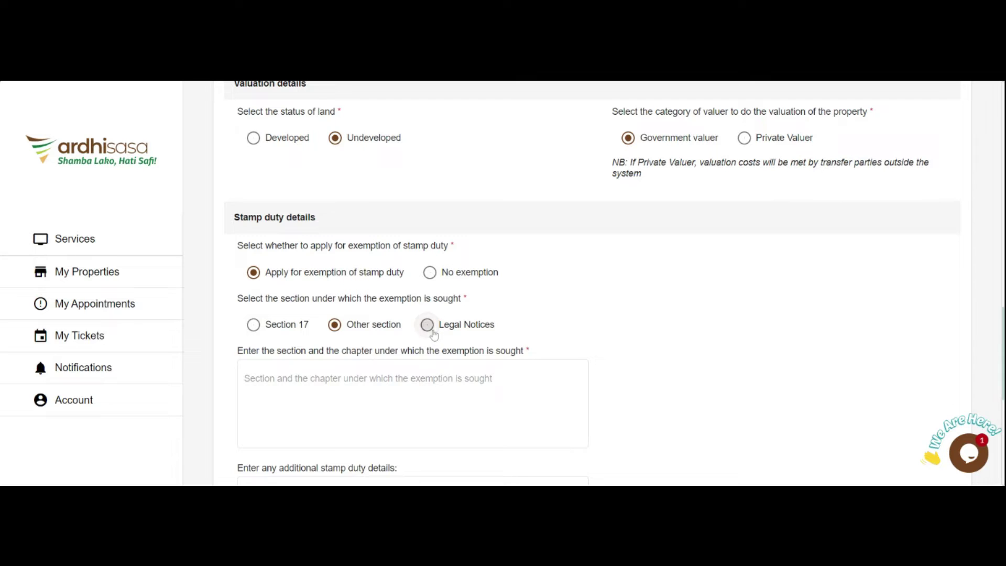
pyautogui.click(427, 325)
# - After trying Section 17, choose No exemption and continue to the Documents step
pyautogui.scroll(-3, 405, 422)
pyautogui.click(405, 422)
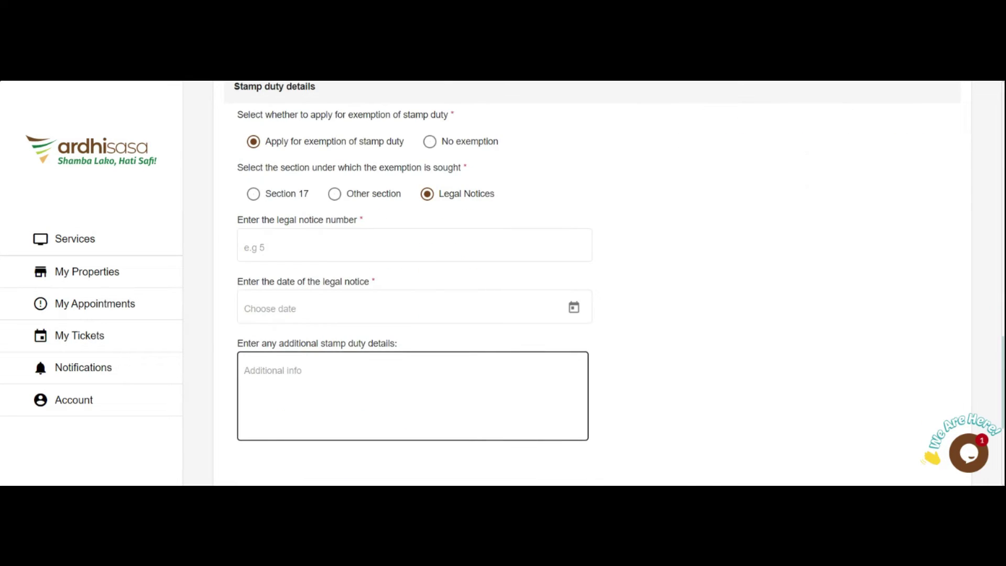
pyautogui.scroll(3, 423, 388)
pyautogui.click(253, 325)
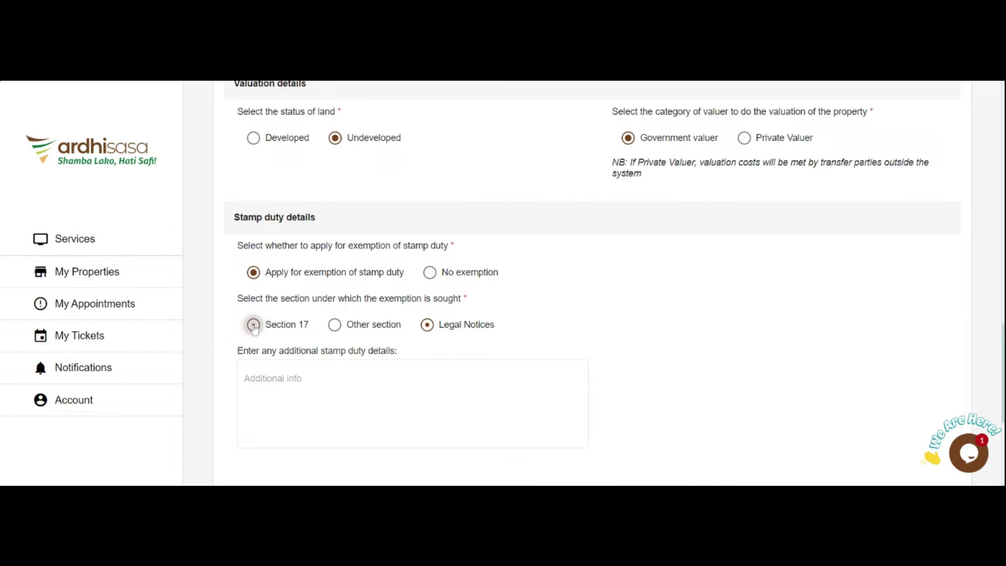
pyautogui.click(430, 272)
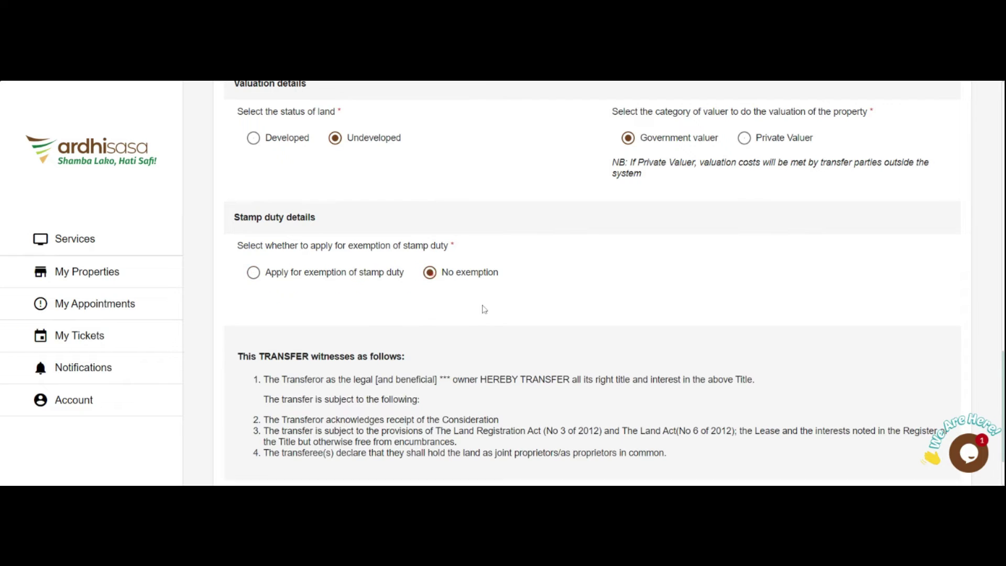
pyautogui.scroll(-2, 430, 272)
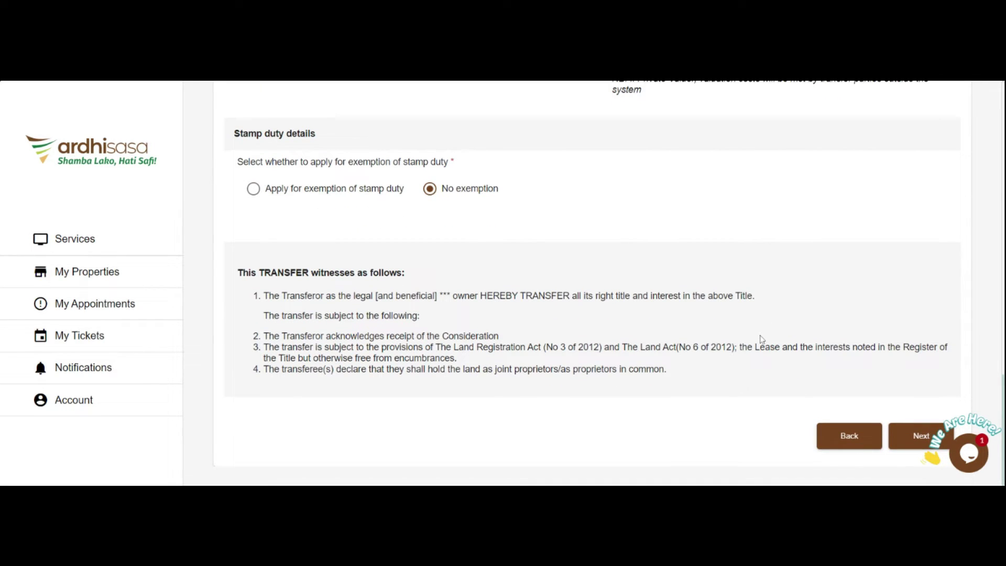
pyautogui.click(913, 445)
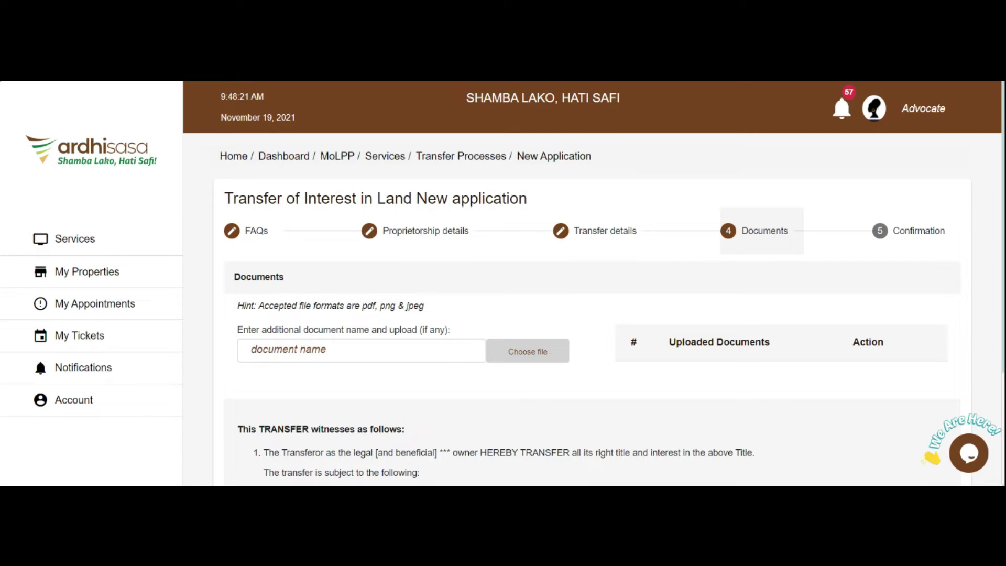
# - Skip uploading documents and continue to the Confirmation step
pyautogui.scroll(-3, 594, 280)
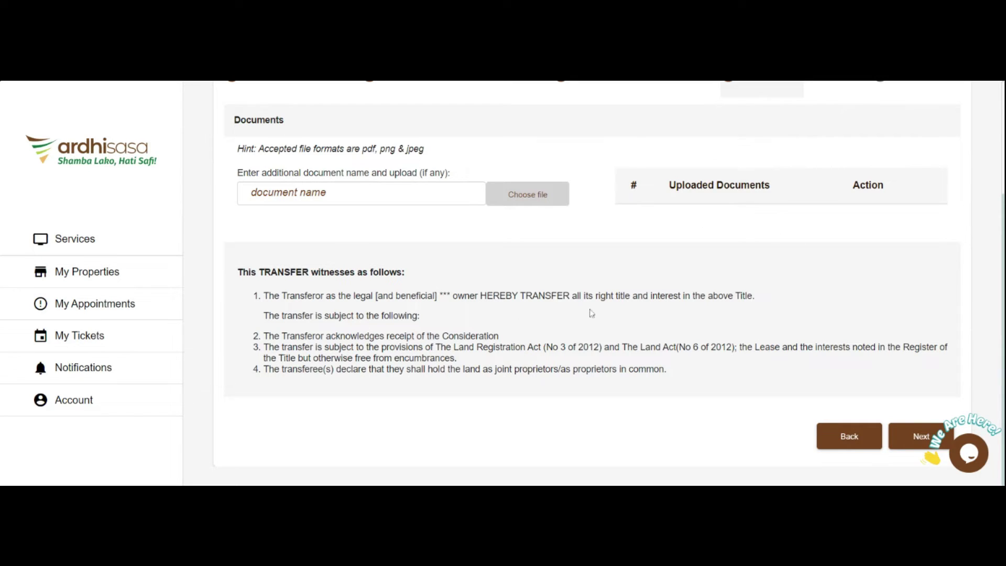
pyautogui.click(910, 447)
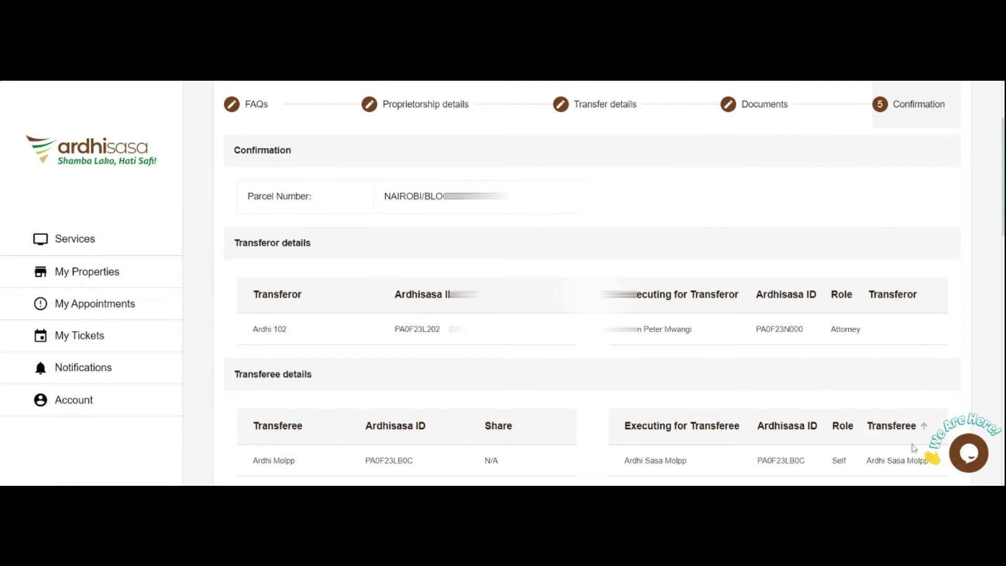
# - Review the full transfer summary, then submit the application and confirm the request
pyautogui.scroll(-5, 833, 434)
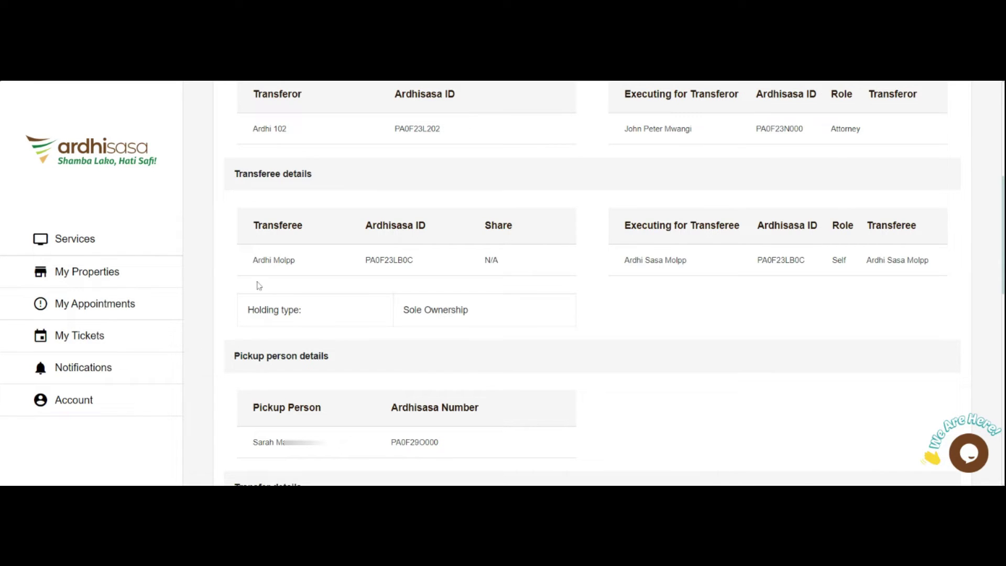
pyautogui.scroll(-2, 642, 359)
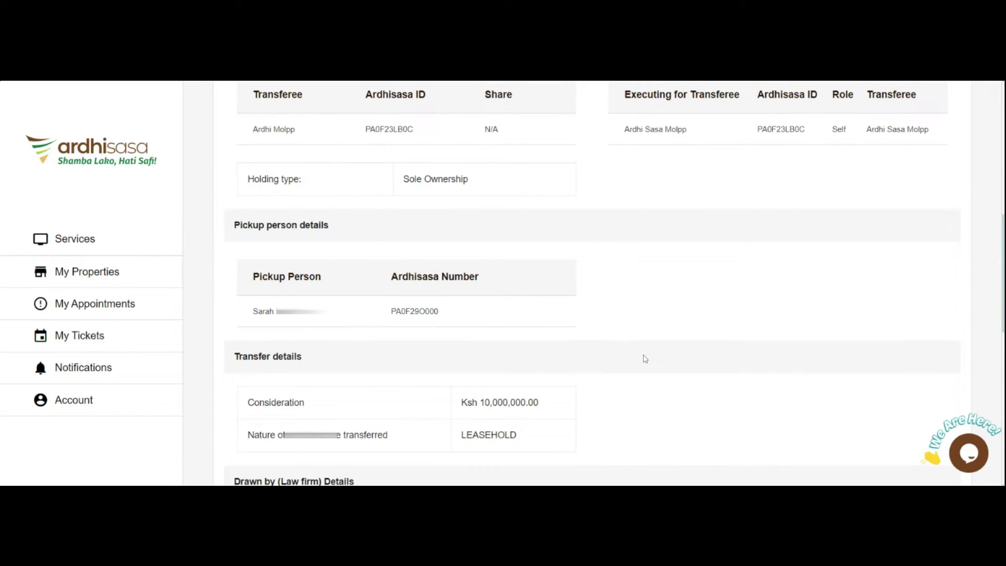
pyautogui.scroll(-2, 646, 359)
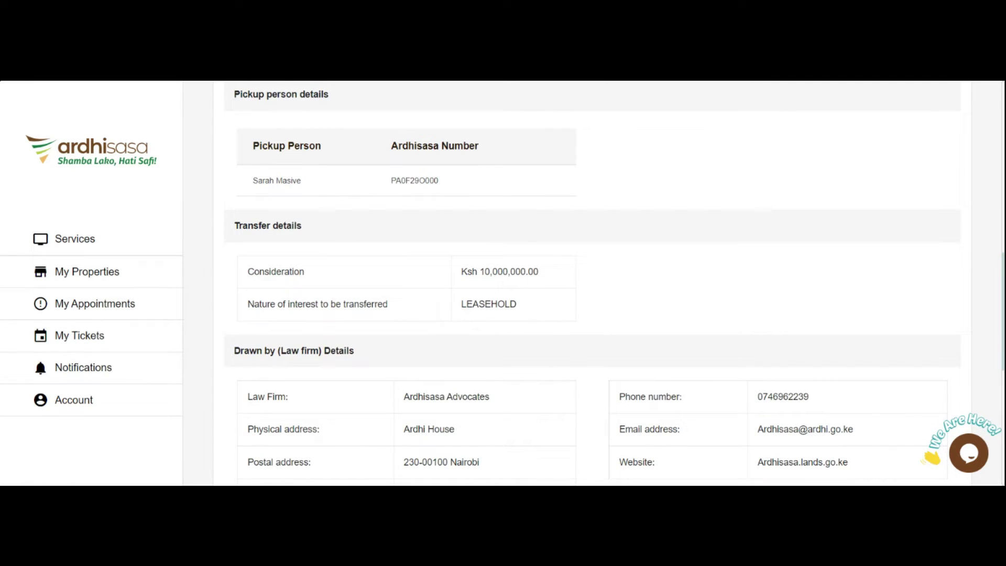
pyautogui.scroll(-3, 564, 310)
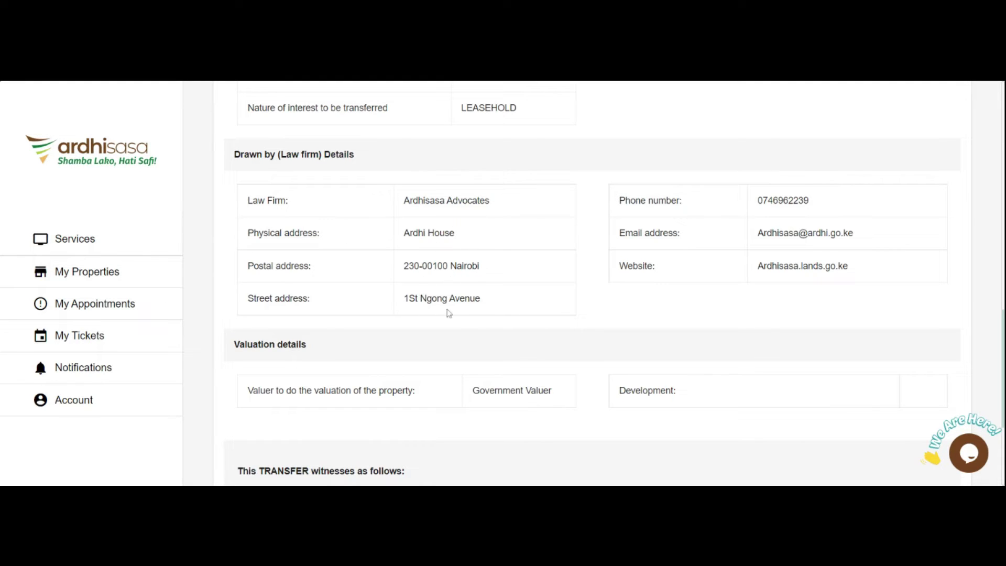
pyautogui.scroll(-1, 854, 309)
pyautogui.scroll(-1, 854, 309)
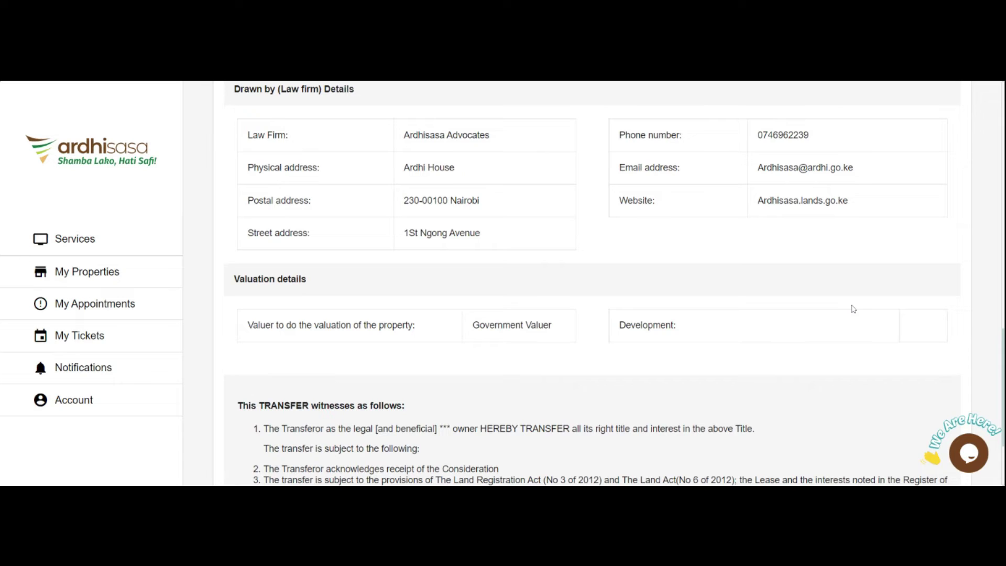
pyautogui.scroll(-2, 852, 301)
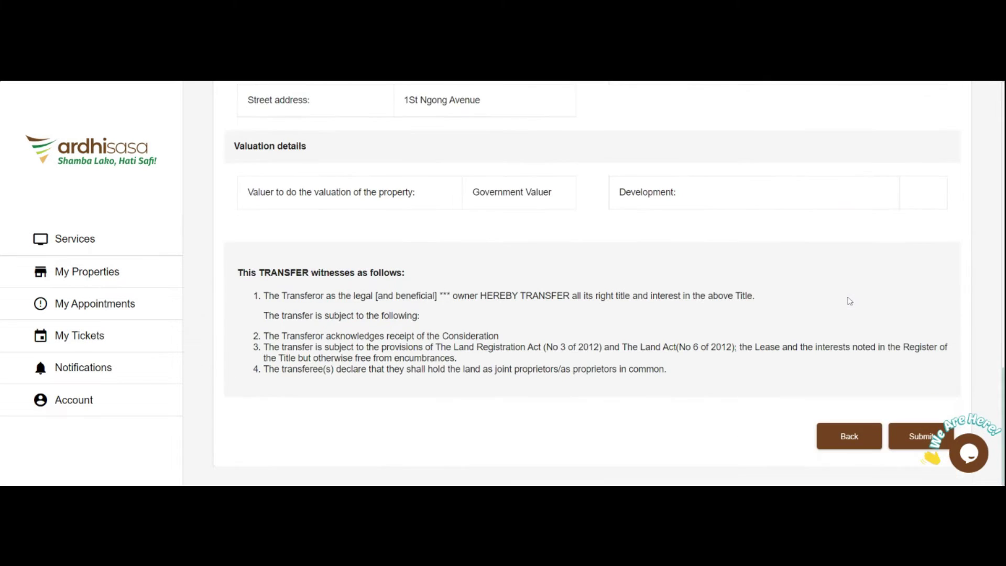
pyautogui.click(903, 441)
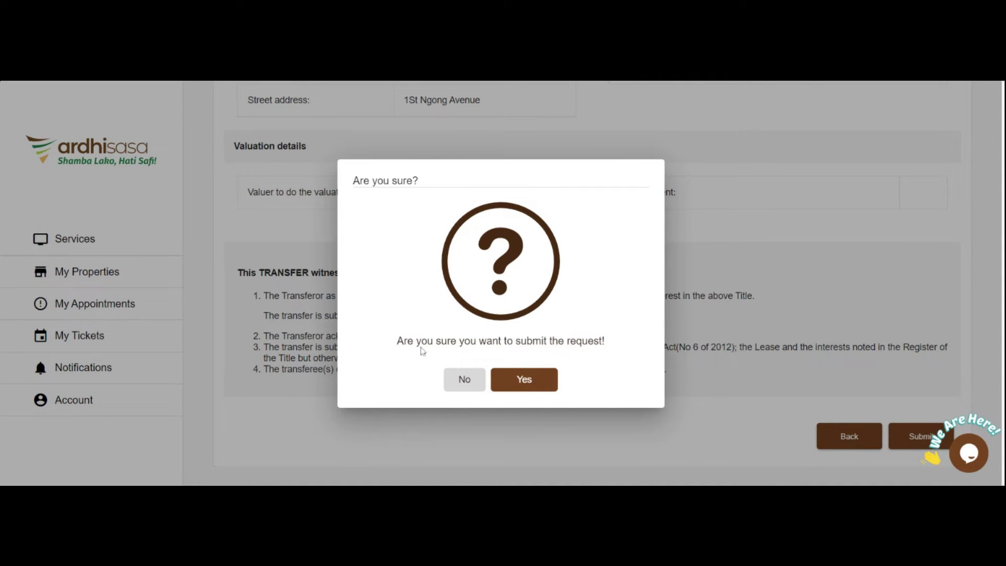
pyautogui.click(524, 380)
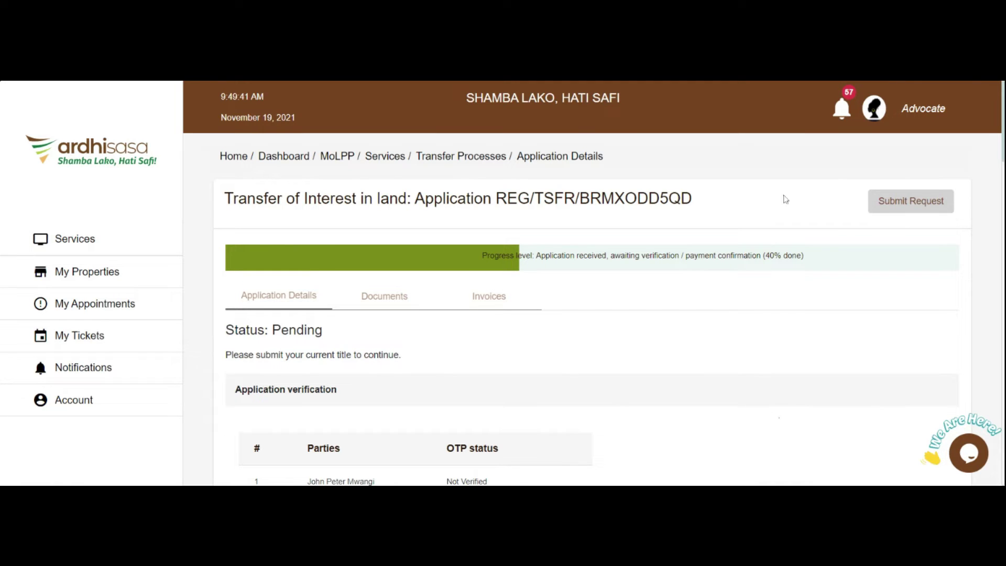
pyautogui.scroll(-3, 923, 303)
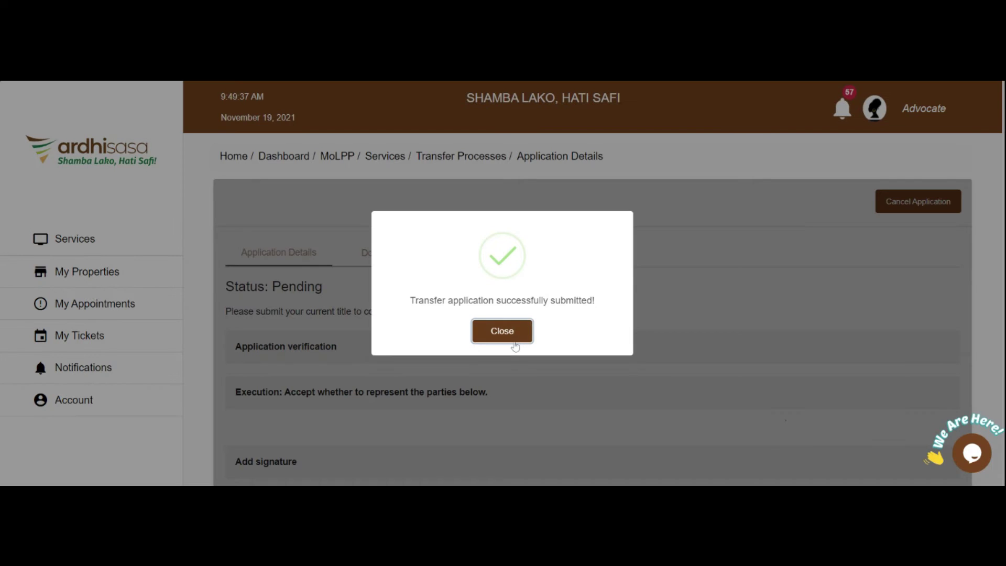
pyautogui.click(511, 335)
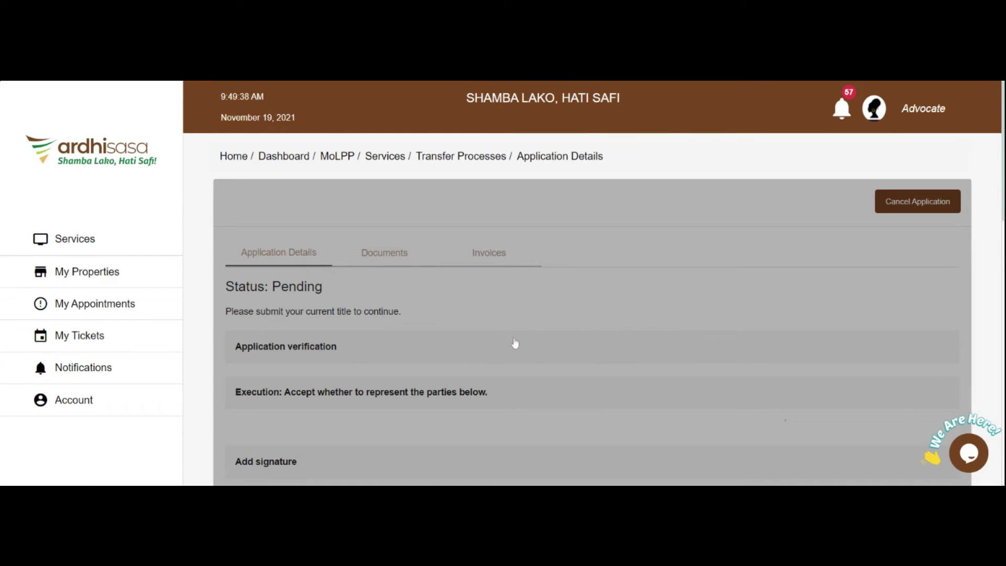
pyautogui.scroll(-6, 310, 267)
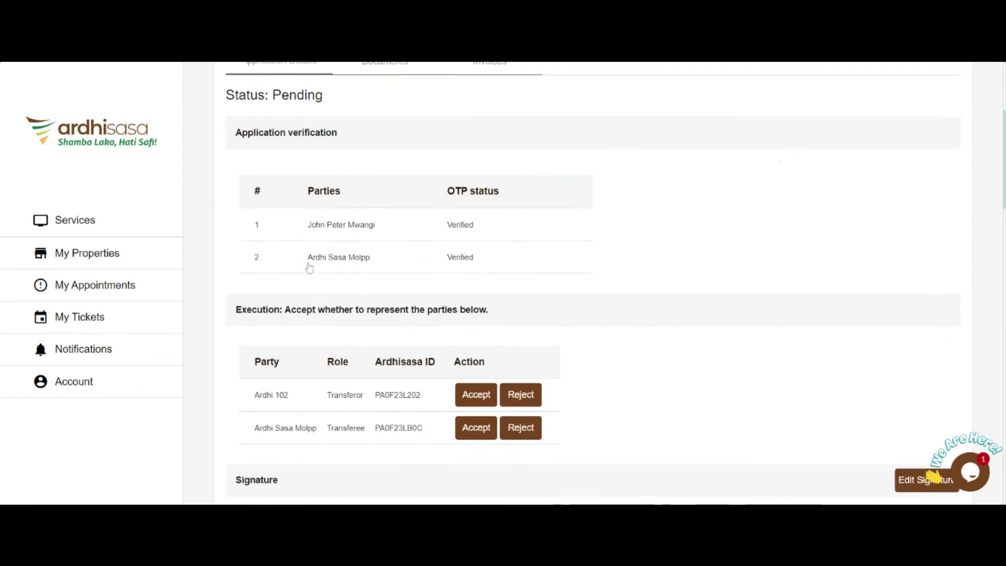
pyautogui.scroll(3, 309, 268)
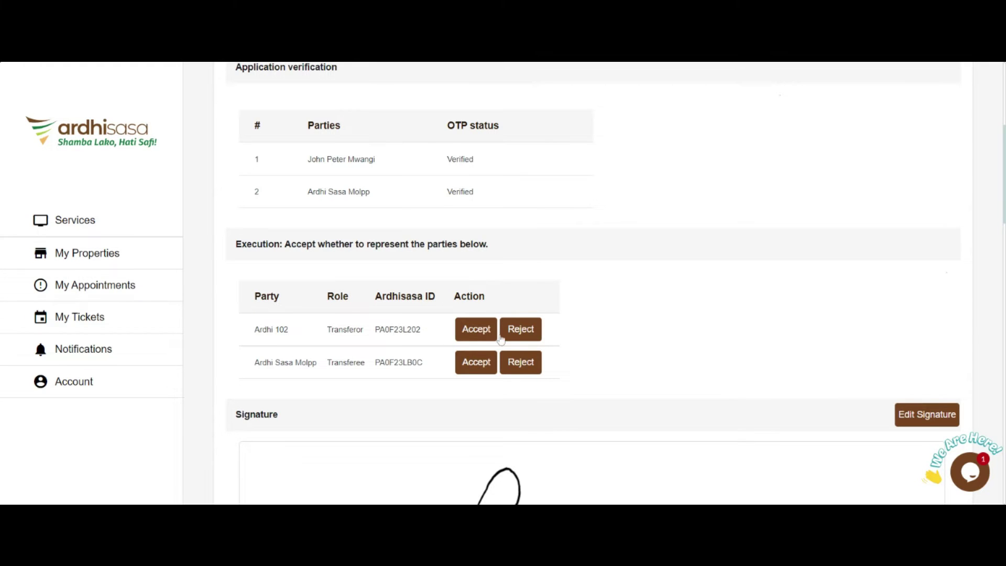
pyautogui.scroll(2, 513, 313)
pyautogui.scroll(5, 513, 313)
pyautogui.scroll(-3, 513, 312)
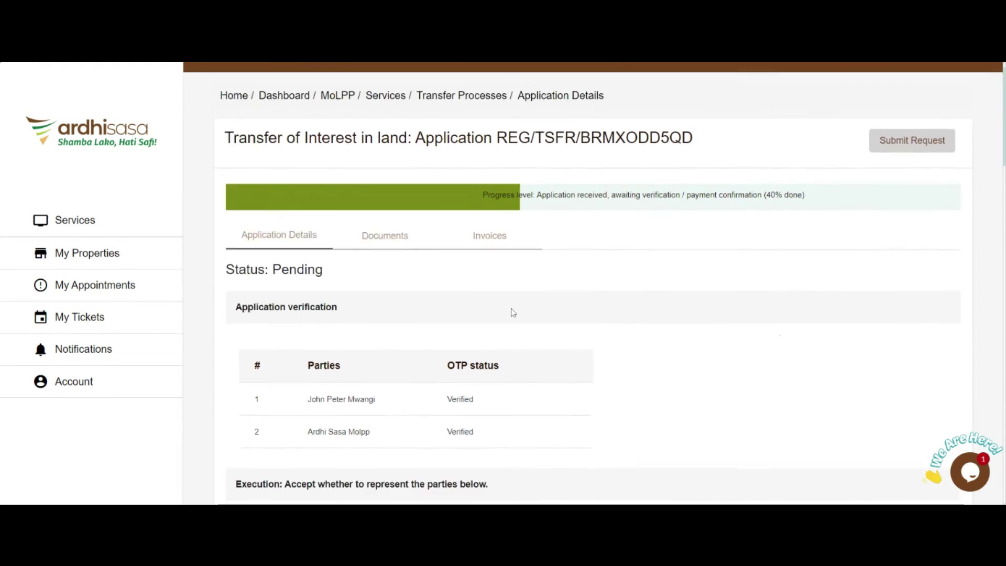
pyautogui.scroll(-3, 514, 312)
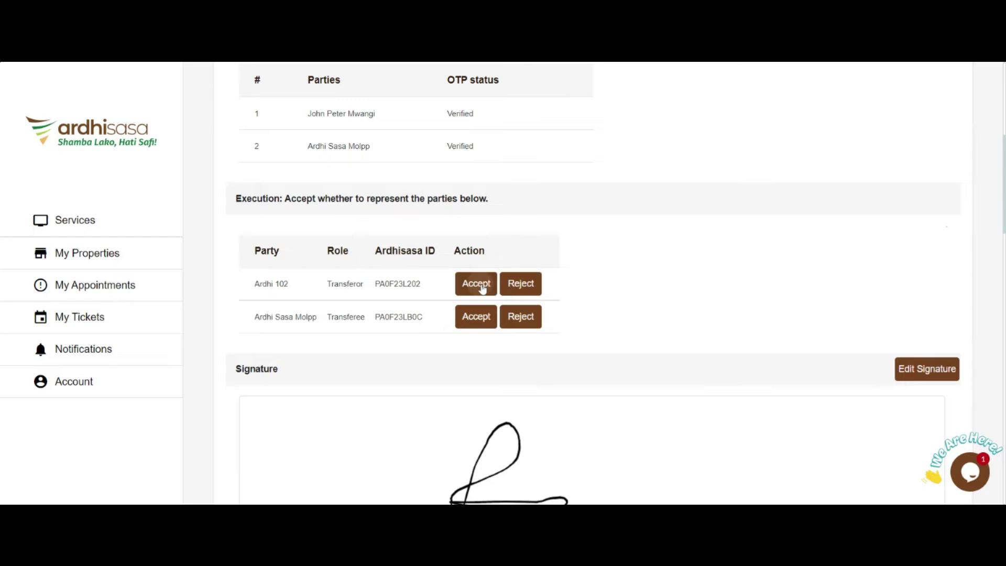
# - Accept representing the transferor Ardhi 102 and dismiss the success message
pyautogui.click(479, 285)
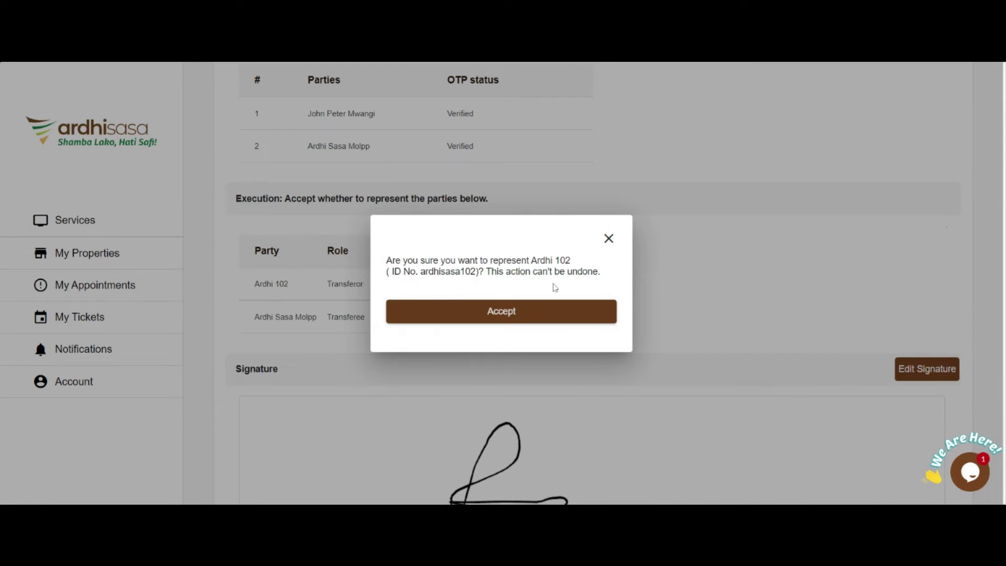
pyautogui.click(542, 321)
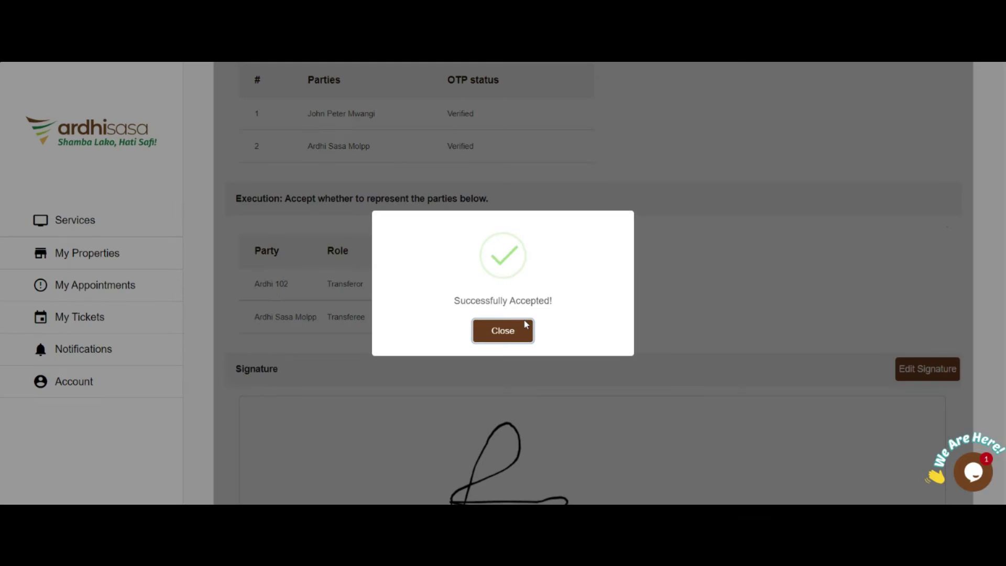
pyautogui.click(526, 325)
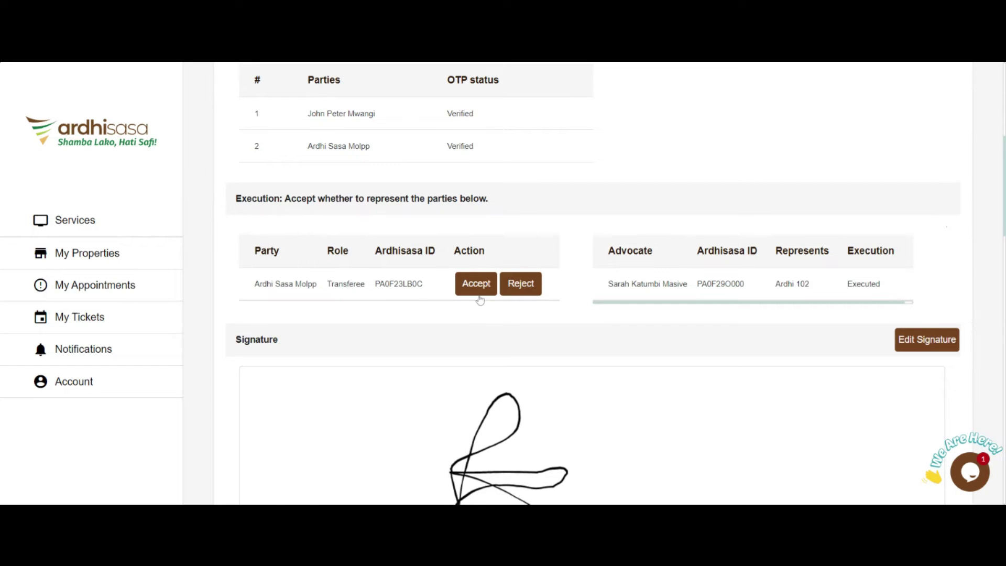
# - Accept representing the transferee Ardhi Sasa Molpp and dismiss the success message
pyautogui.click(478, 284)
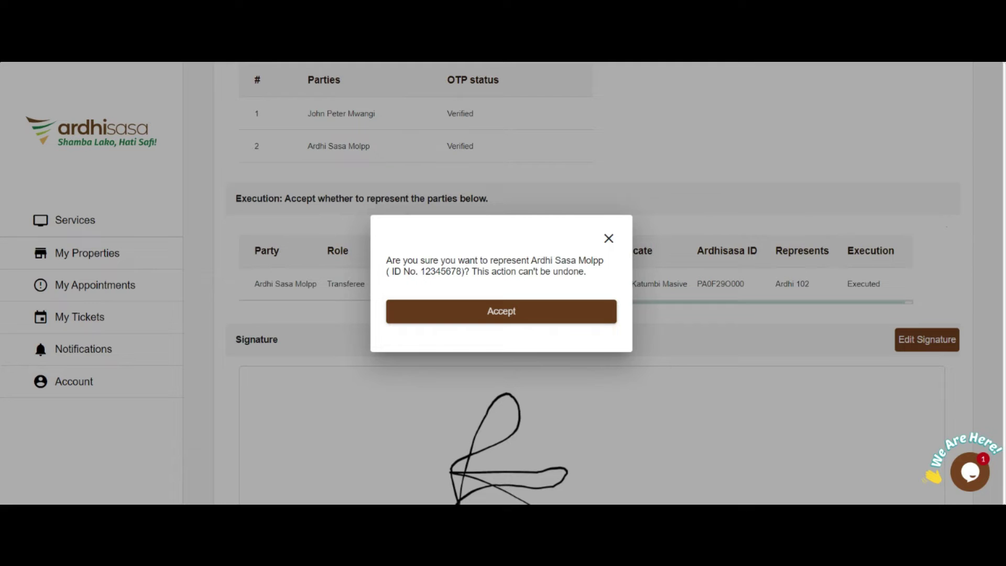
pyautogui.click(507, 314)
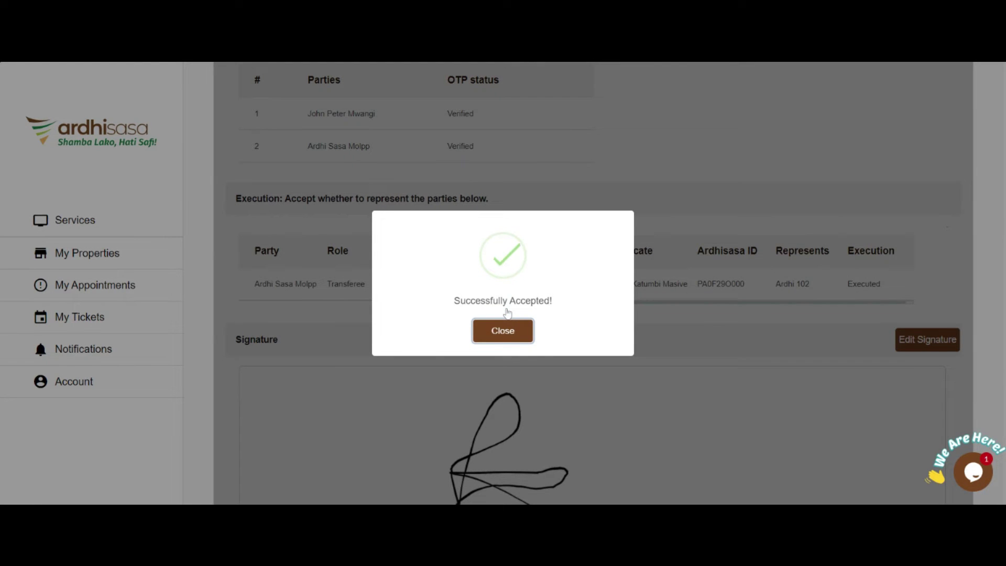
pyautogui.click(504, 329)
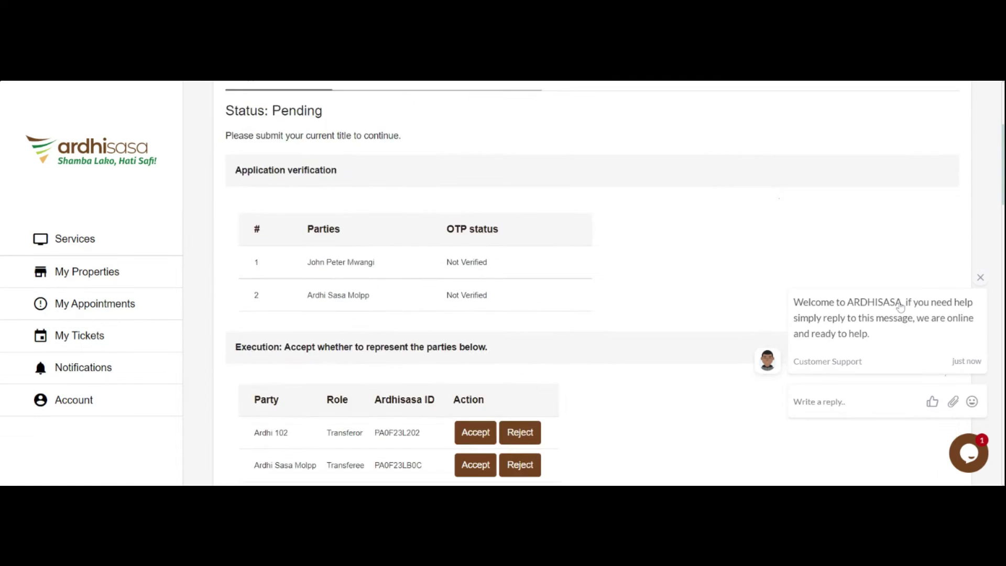
# - Draw a signature in the Add signature pad
pyautogui.scroll(-8, 901, 304)
pyautogui.scroll(-8, 901, 304)
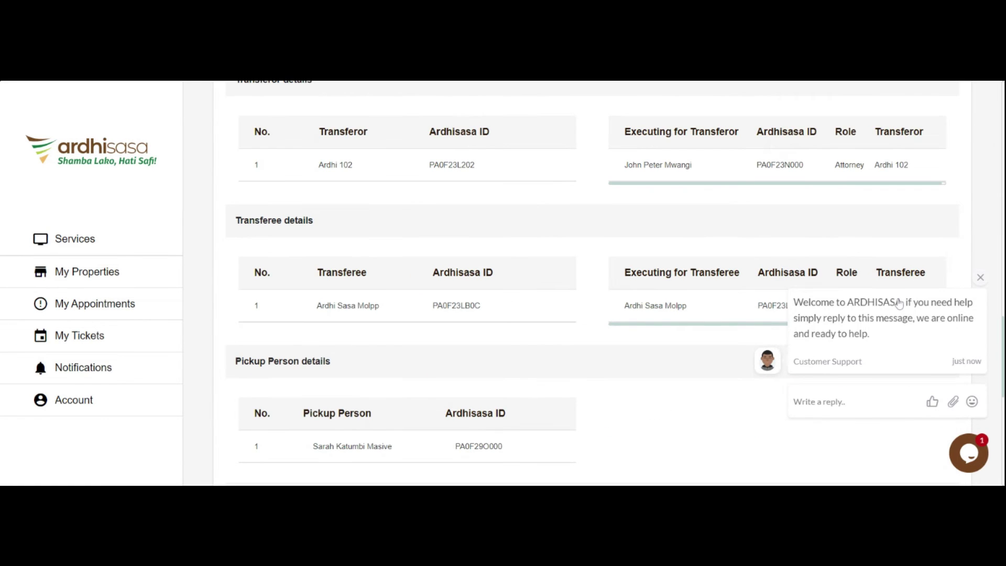
pyautogui.scroll(15, 640, 409)
pyautogui.scroll(-5, 642, 406)
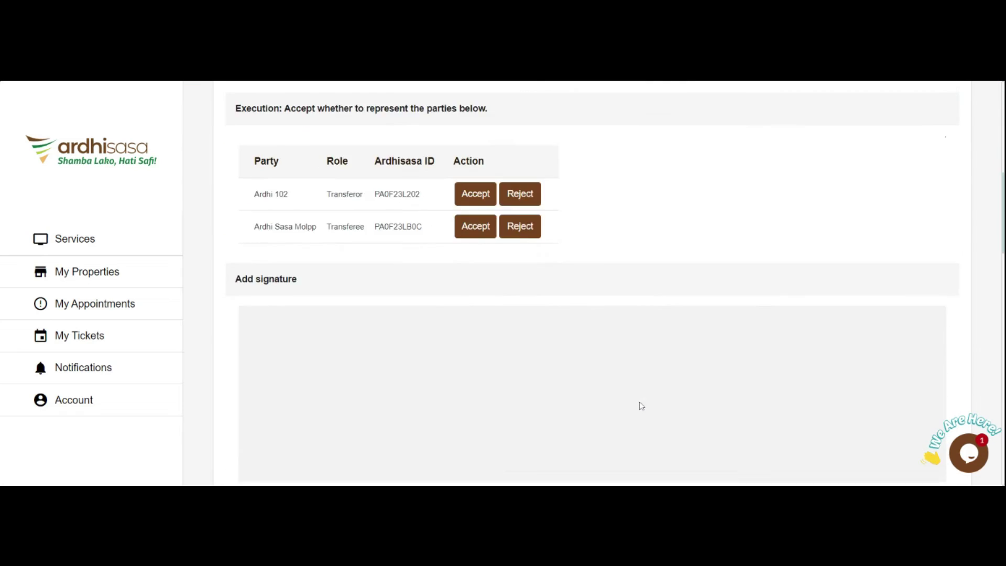
pyautogui.scroll(-3, 641, 406)
pyautogui.moveTo(389, 217)
pyautogui.mouseDown()
pyautogui.moveTo(436, 230)
pyautogui.moveTo(427, 276)
pyautogui.moveTo(472, 263)
pyautogui.moveTo(493, 154)
pyautogui.moveTo(566, 226)
pyautogui.moveTo(548, 260)
pyautogui.mouseUp()
pyautogui.click(909, 309)
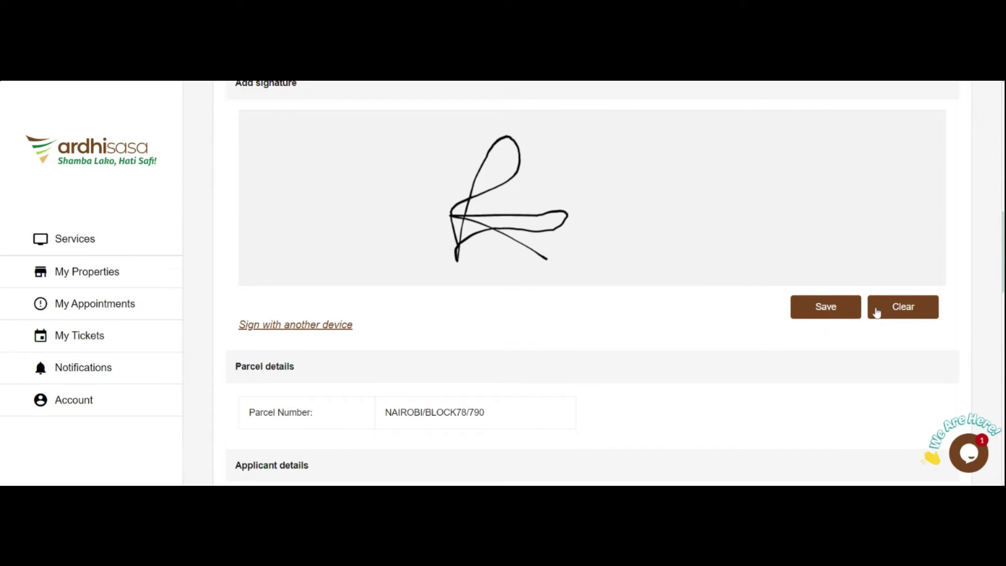
# - Start saving the signature but answer No, leaving it unsubmitted
pyautogui.click(826, 307)
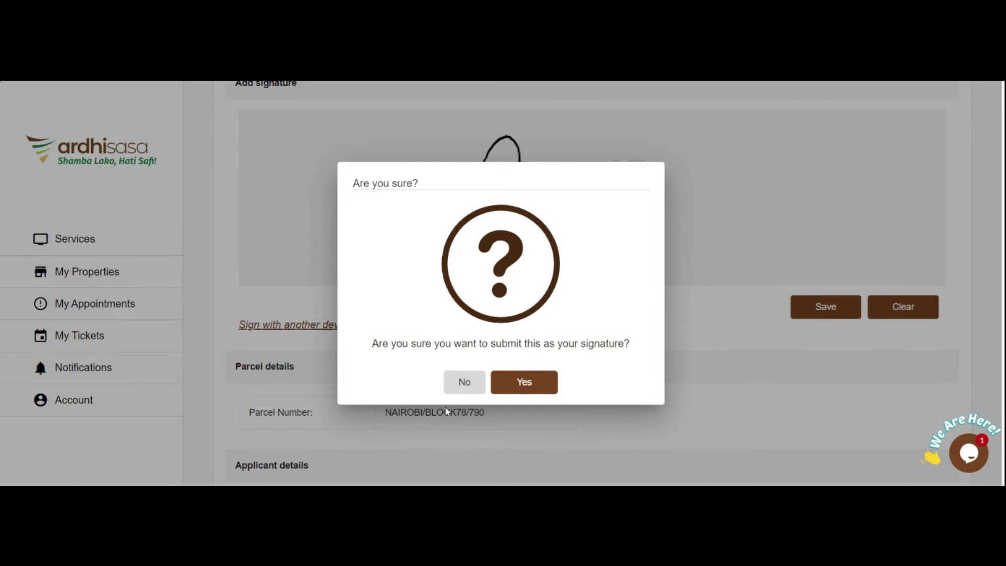
pyautogui.click(459, 380)
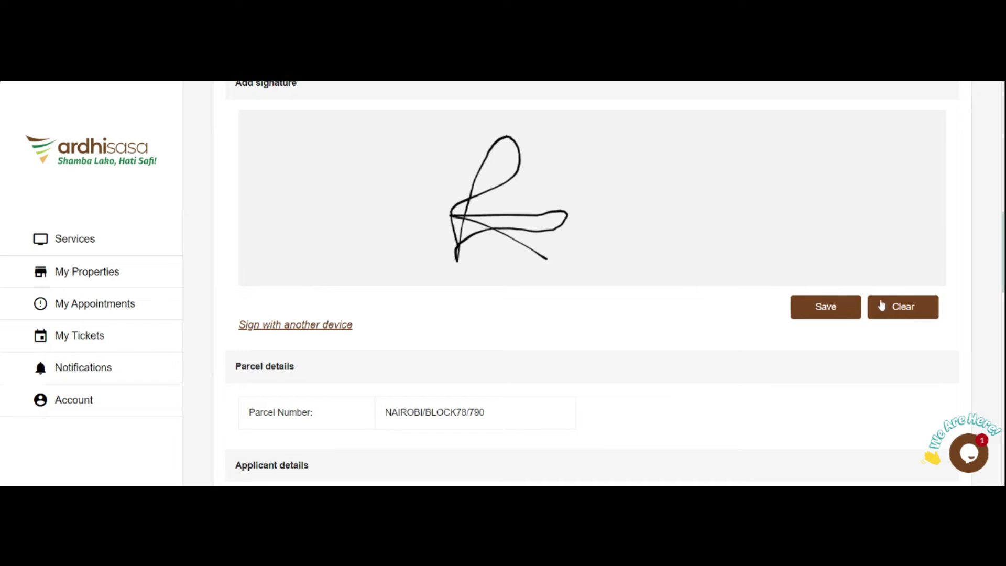
pyautogui.click(317, 326)
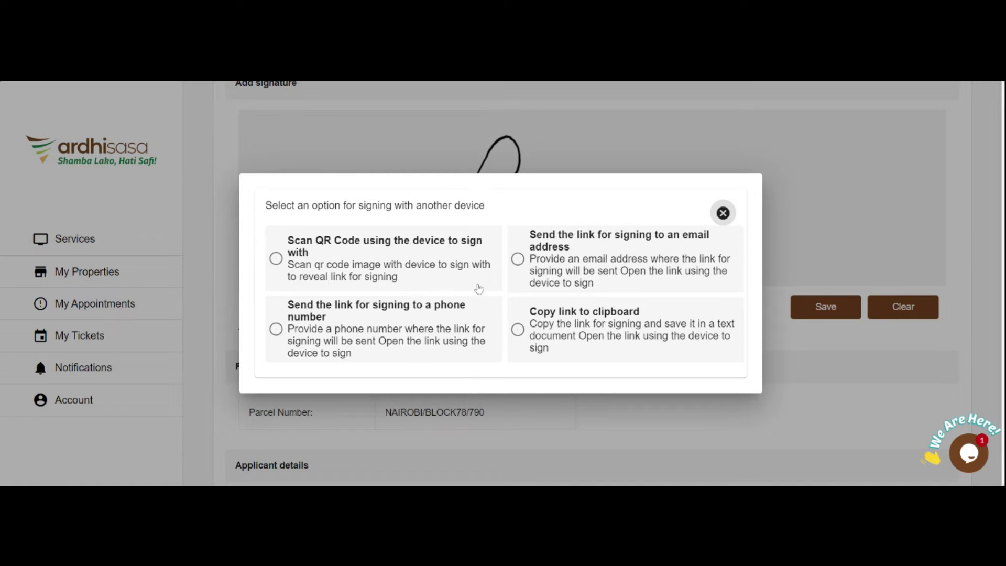
# - Review the other-device signing options (QR code, copy link, e-mail, phone), then close them
pyautogui.click(276, 259)
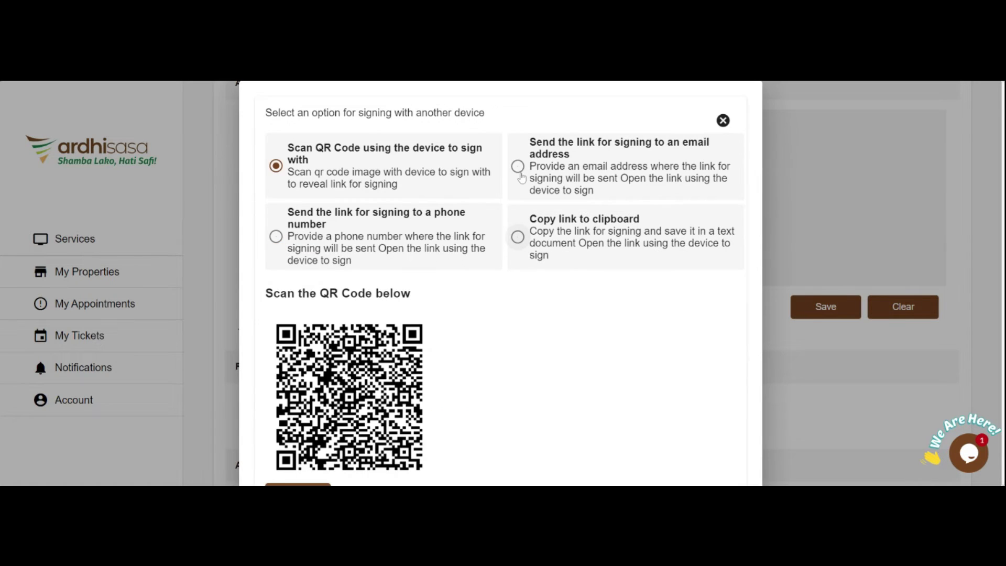
pyautogui.click(518, 237)
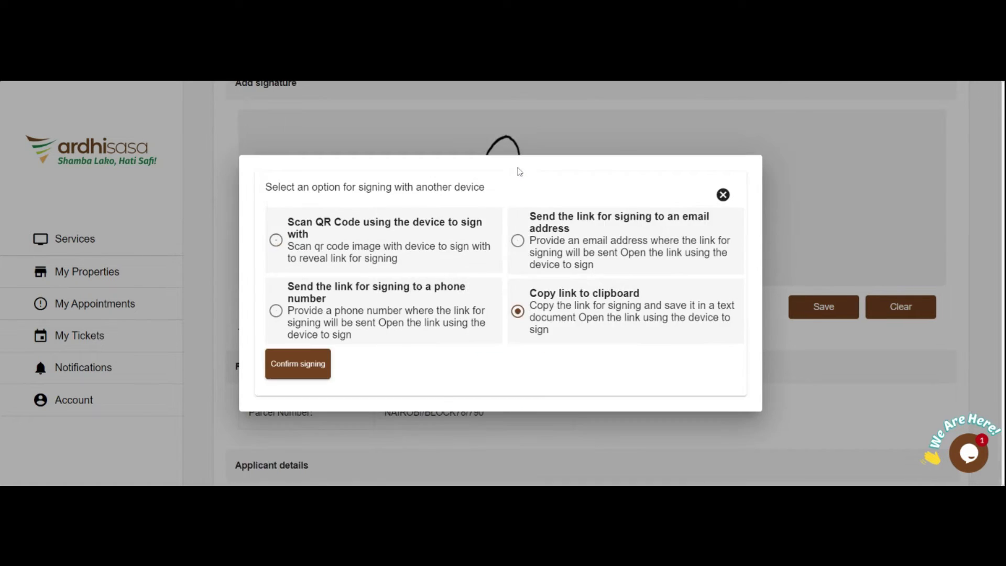
pyautogui.click(518, 240)
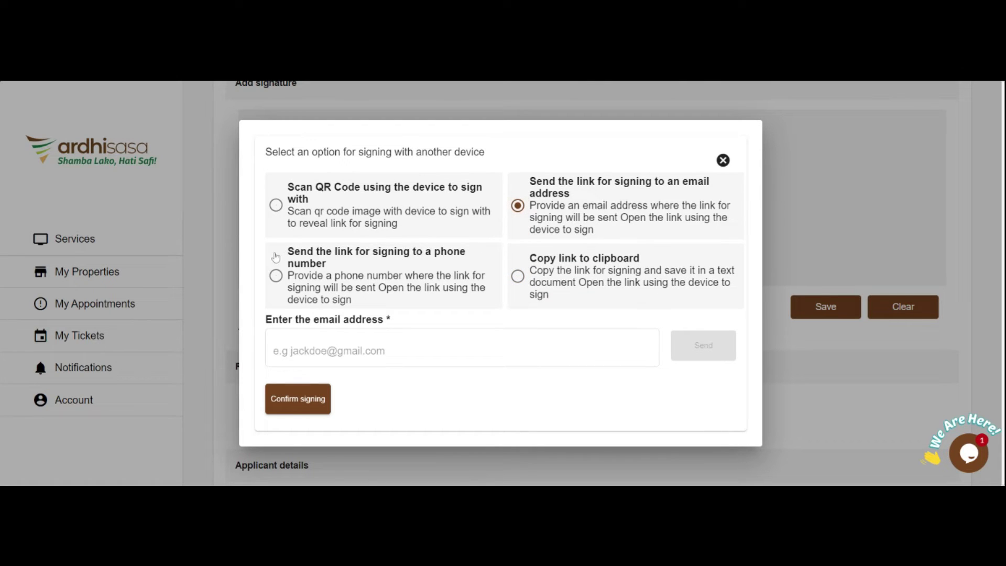
pyautogui.click(313, 351)
pyautogui.click(307, 313)
pyautogui.click(277, 278)
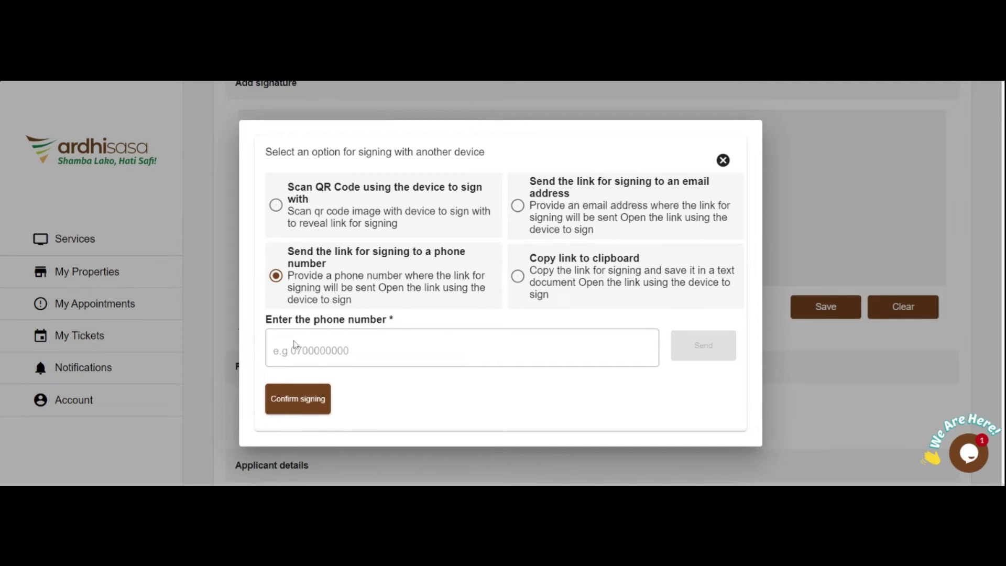
pyautogui.click(518, 276)
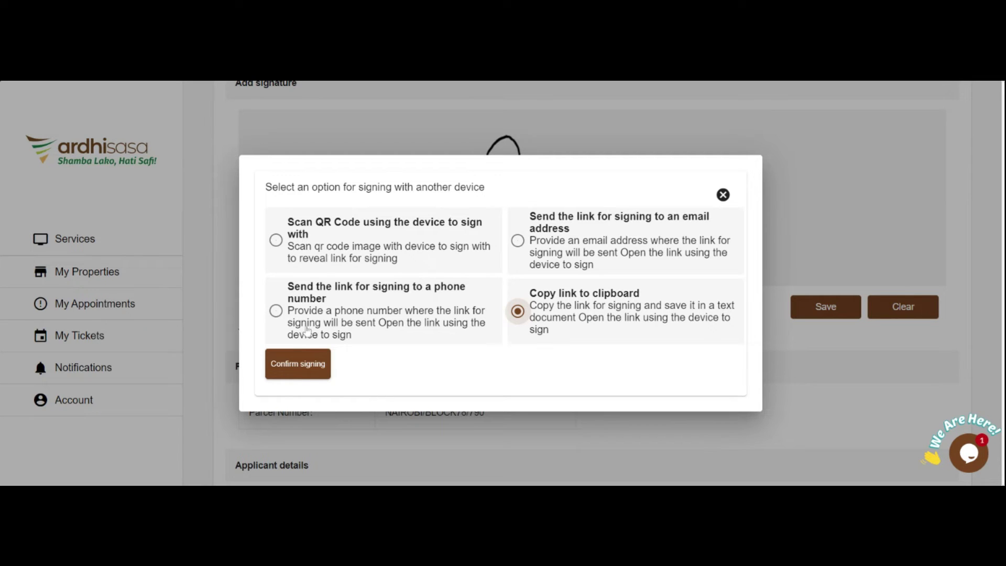
pyautogui.click(723, 195)
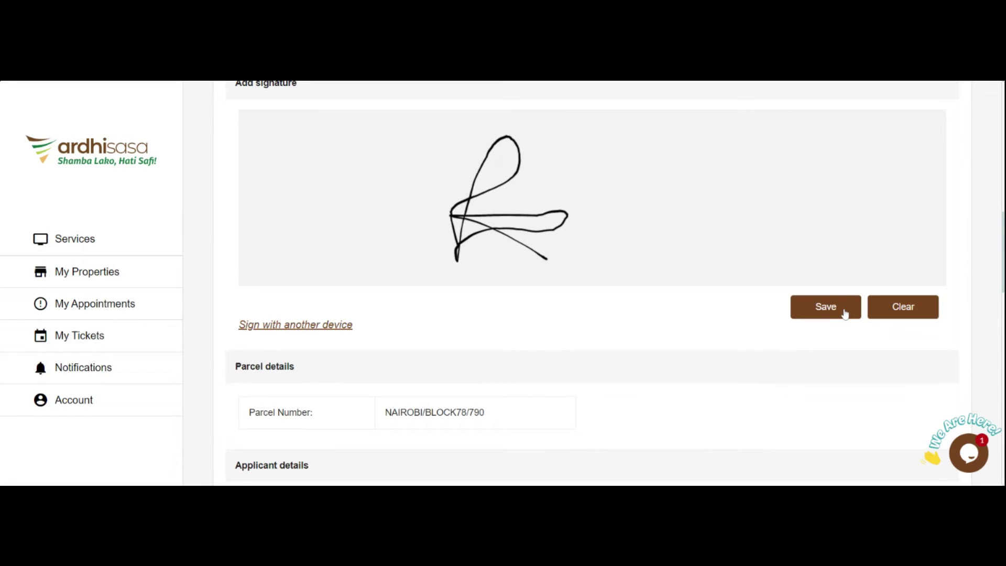
# - Save the drawn signature and confirm the submission with Yes
pyautogui.click(844, 311)
pyautogui.click(526, 382)
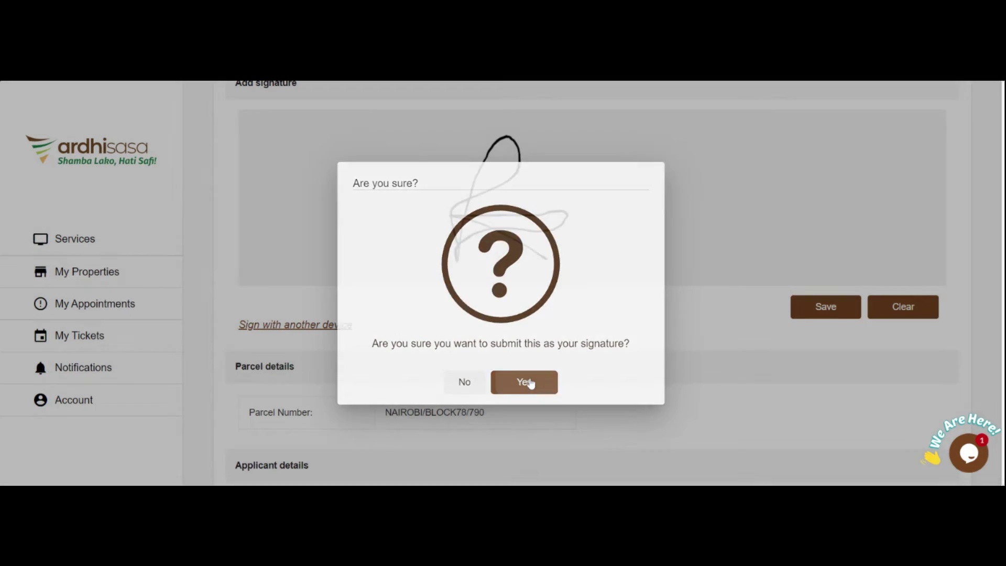
pyautogui.scroll(-15, 554, 358)
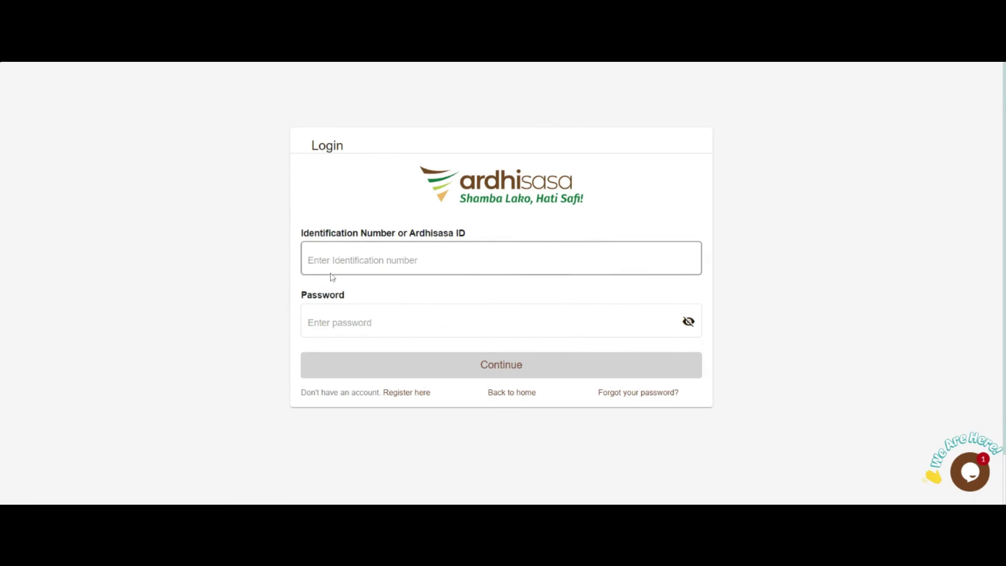
# - Log in with the advocate's Ardhisasa ID and the received OTP code
pyautogui.click(334, 261)
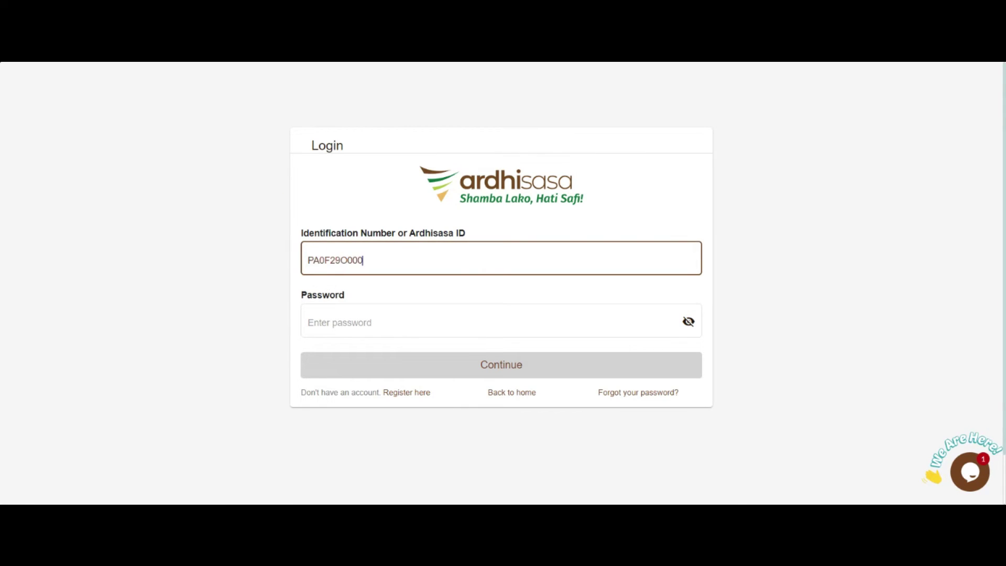
pyautogui.click(423, 372)
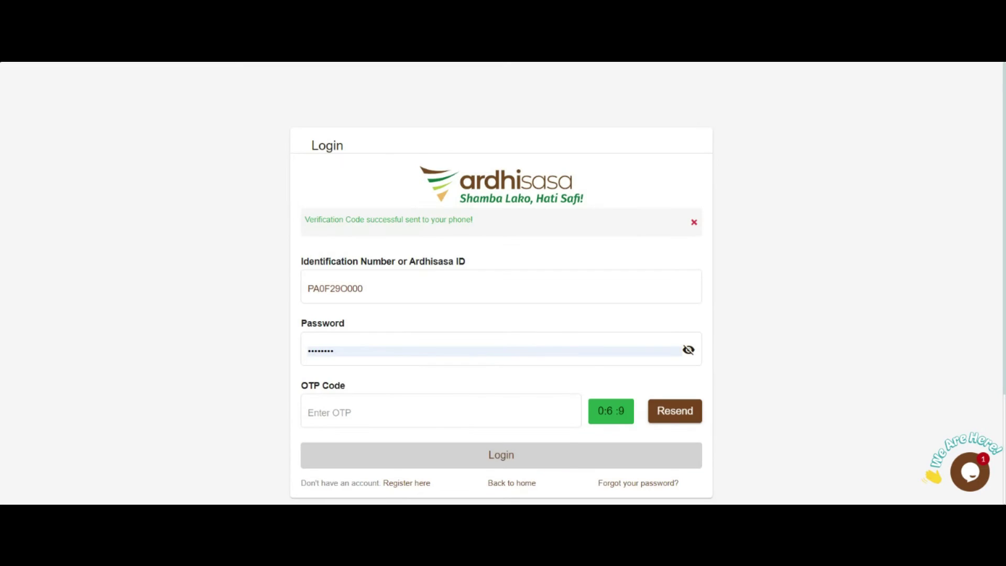
pyautogui.click(369, 393)
pyautogui.write('349026')
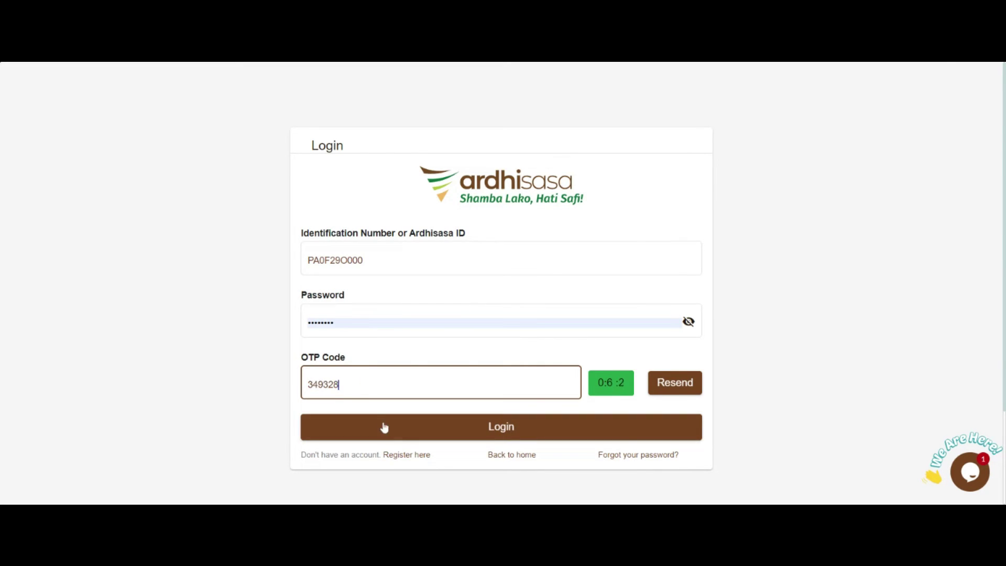
pyautogui.click(382, 426)
# - Open Transfer of Interest in Land and view the first pending application
pyautogui.scroll(-2, 375, 420)
pyautogui.click(296, 388)
pyautogui.scroll(-2, 334, 409)
pyautogui.click(312, 412)
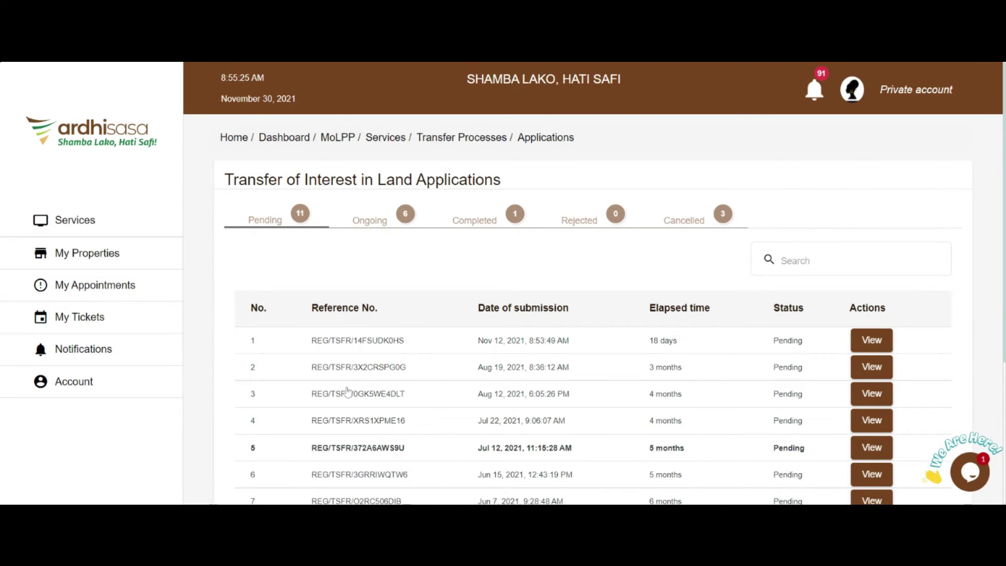
pyautogui.click(873, 344)
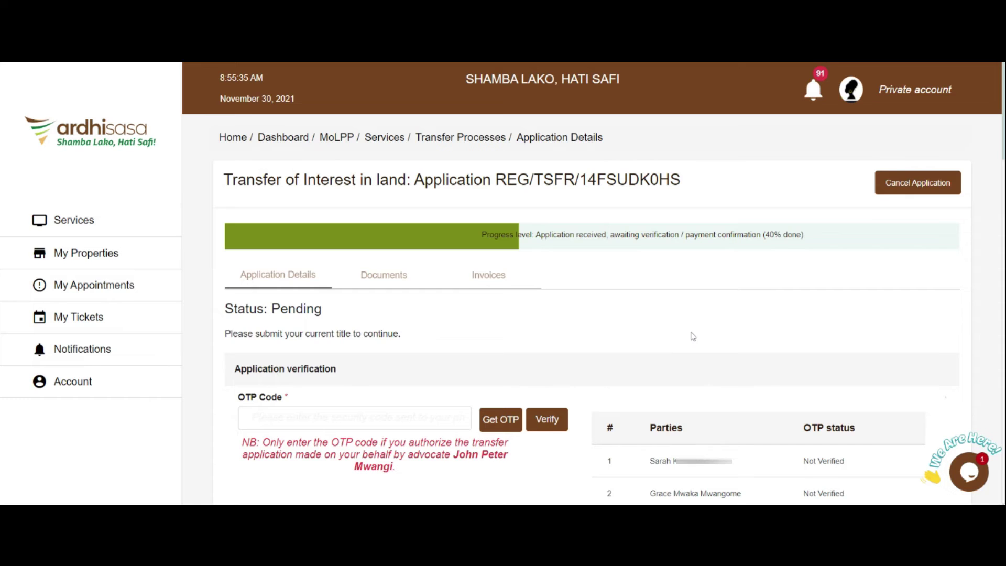
# - Request an OTP for the party, enter the received code and verify it
pyautogui.scroll(-1, 465, 375)
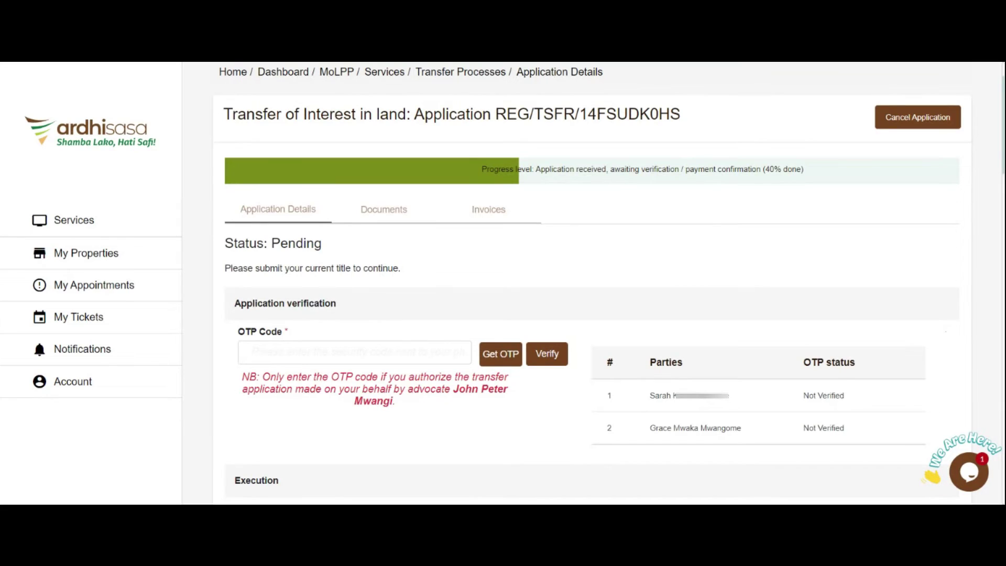
pyautogui.click(501, 358)
pyautogui.click(302, 353)
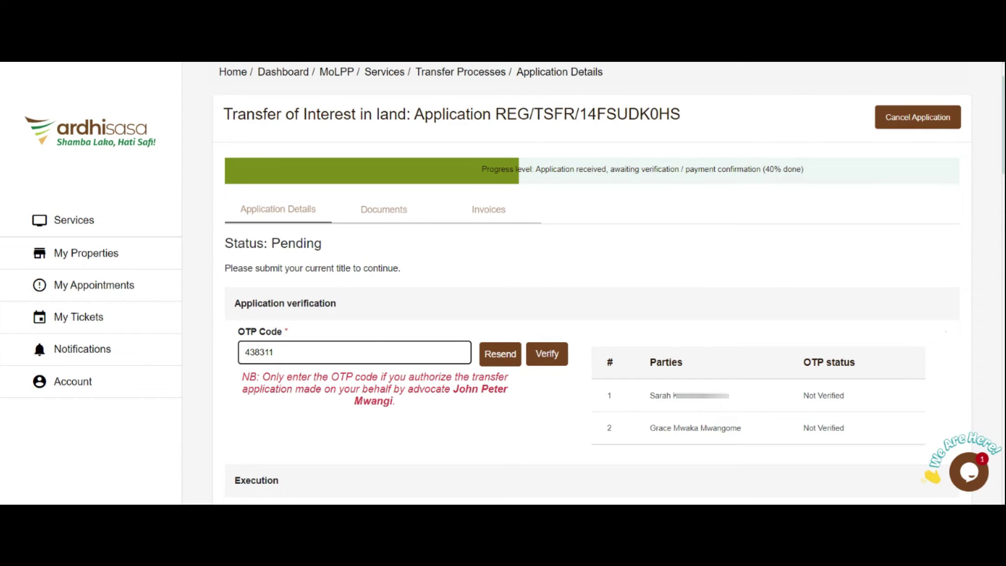
pyautogui.click(549, 357)
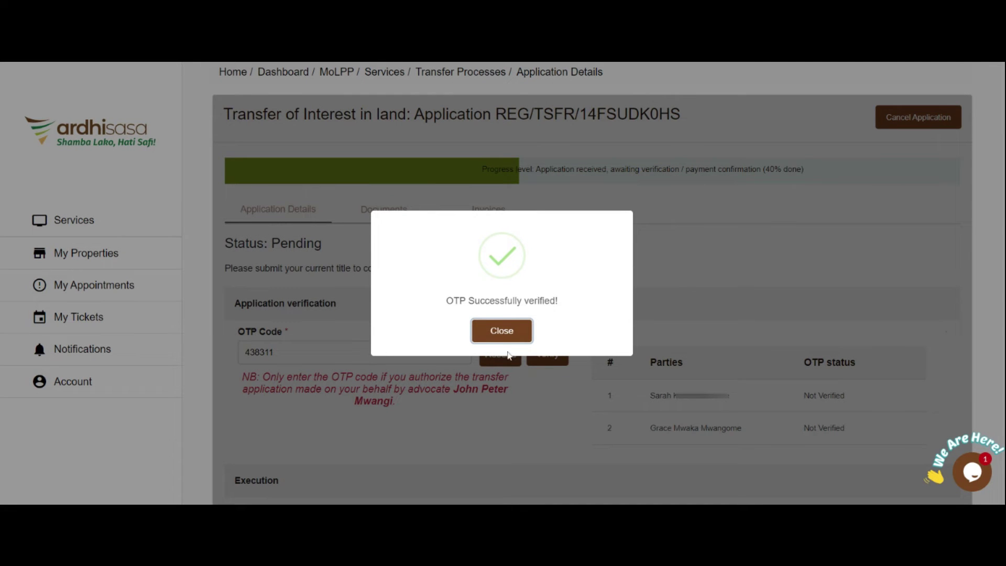
pyautogui.click(507, 331)
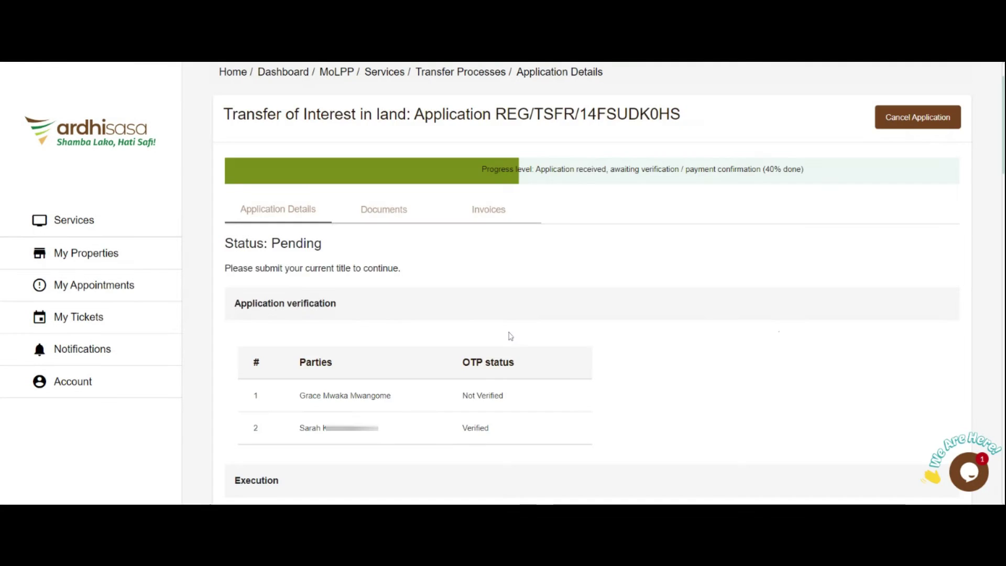
# - Draw a freehand signature in the signature pad, then save and confirm it so it reports Signed successfully
pyautogui.scroll(-4, 508, 332)
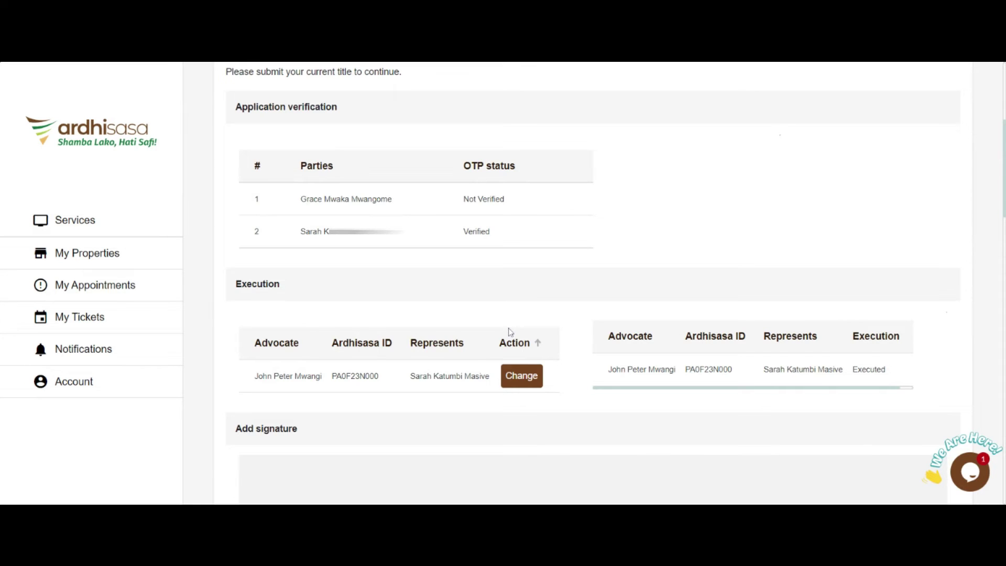
pyautogui.scroll(-3, 511, 333)
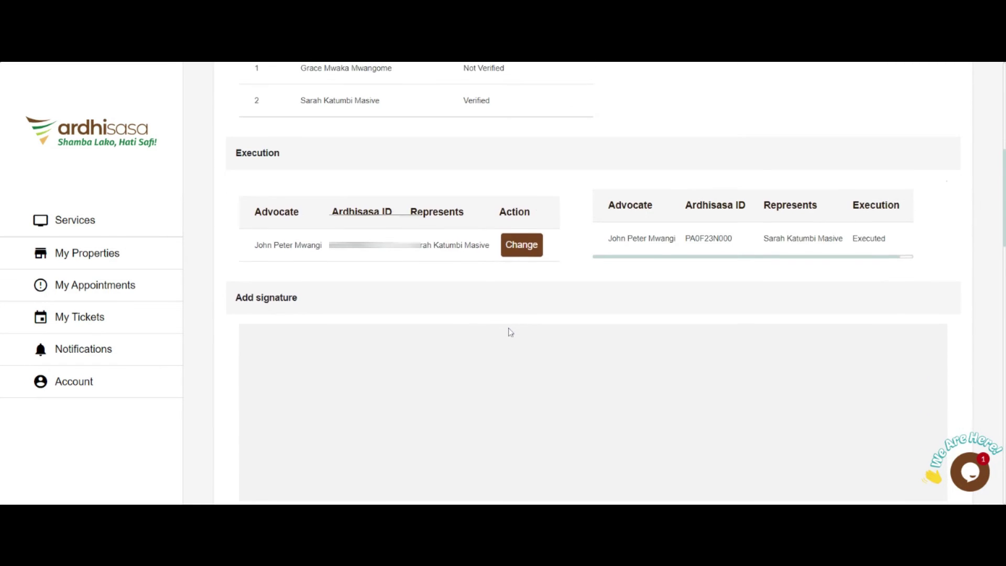
pyautogui.scroll(-4, 511, 332)
pyautogui.moveTo(443, 226)
pyautogui.mouseDown()
pyautogui.moveTo(511, 176)
pyautogui.moveTo(506, 227)
pyautogui.mouseUp()
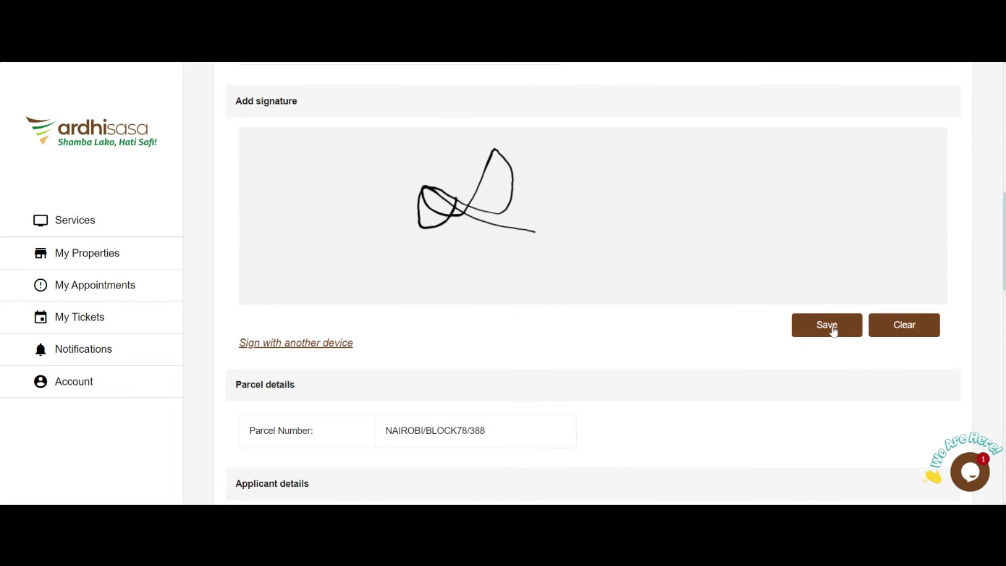
pyautogui.click(829, 327)
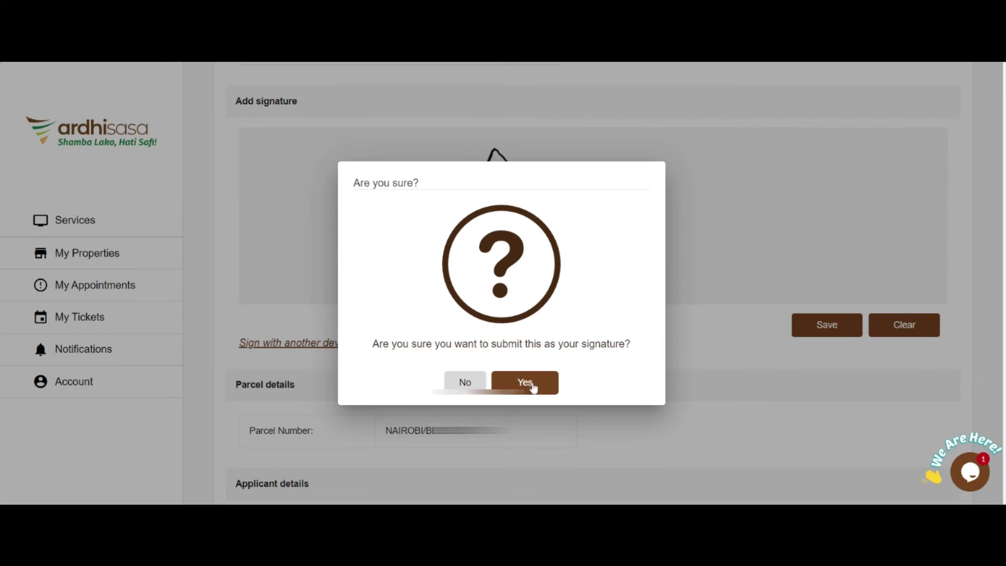
pyautogui.click(525, 383)
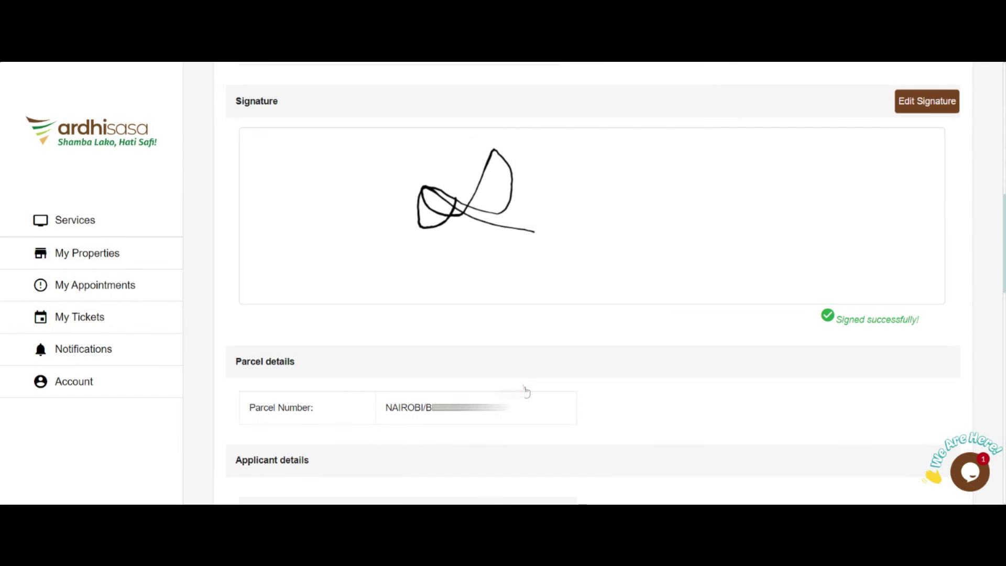
# - Open the account avatar menu to switch back to the advocate account
pyautogui.scroll(4, 659, 314)
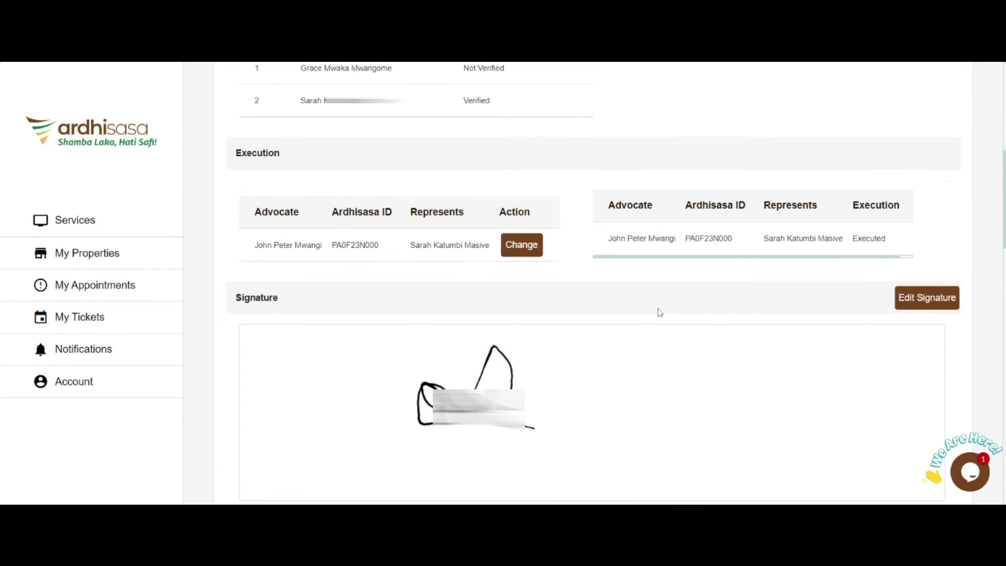
pyautogui.scroll(8, 663, 312)
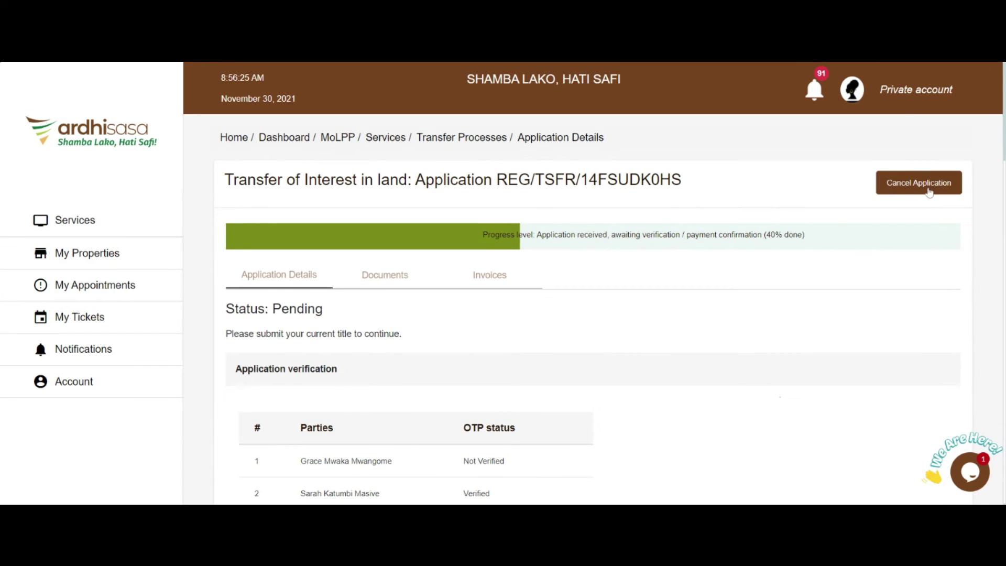
pyautogui.click(853, 90)
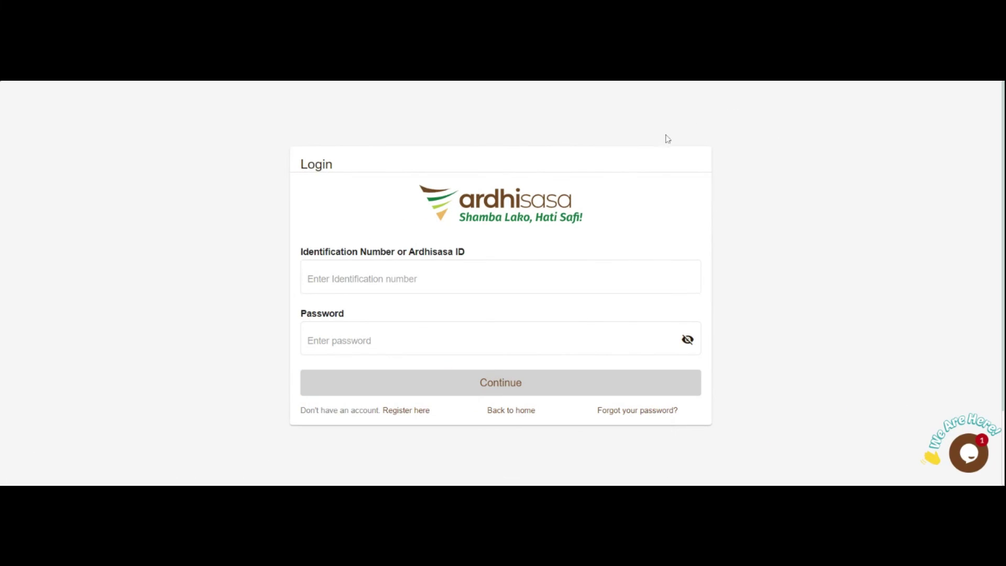
# - Log back in with the Ardhisasa ID, account password and the one-time verification code
pyautogui.click(346, 277)
pyautogui.hotkey('ctrl', 'v')
pyautogui.click(371, 341)
pyautogui.hotkey('ctrl', 'v')
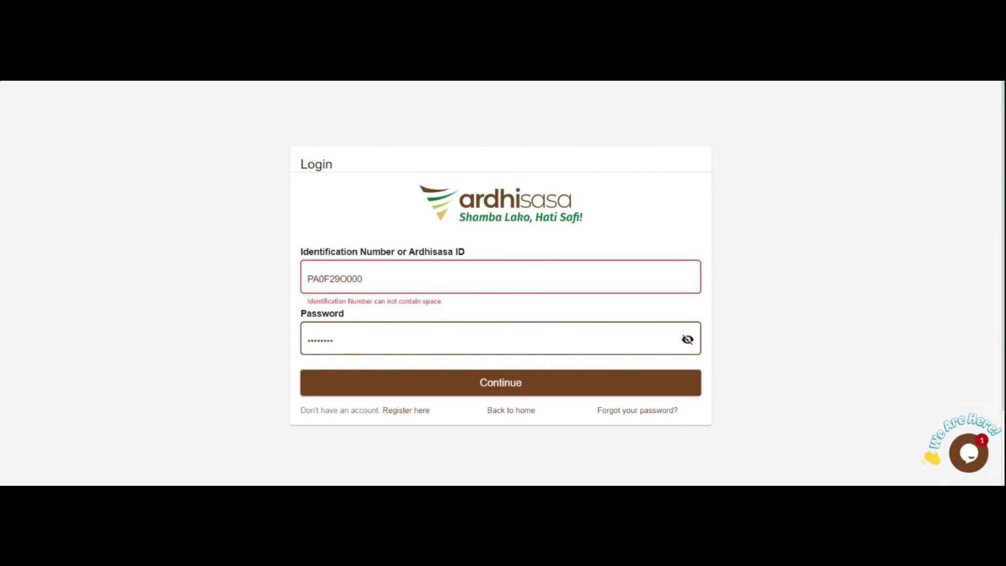
pyautogui.click(477, 262)
pyautogui.click(412, 385)
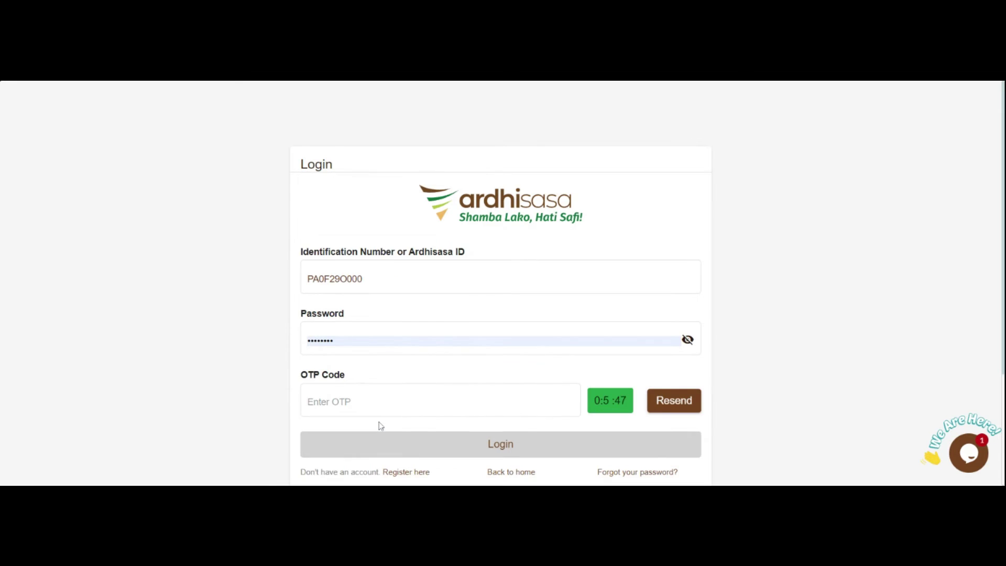
pyautogui.click(372, 402)
pyautogui.write('376483')
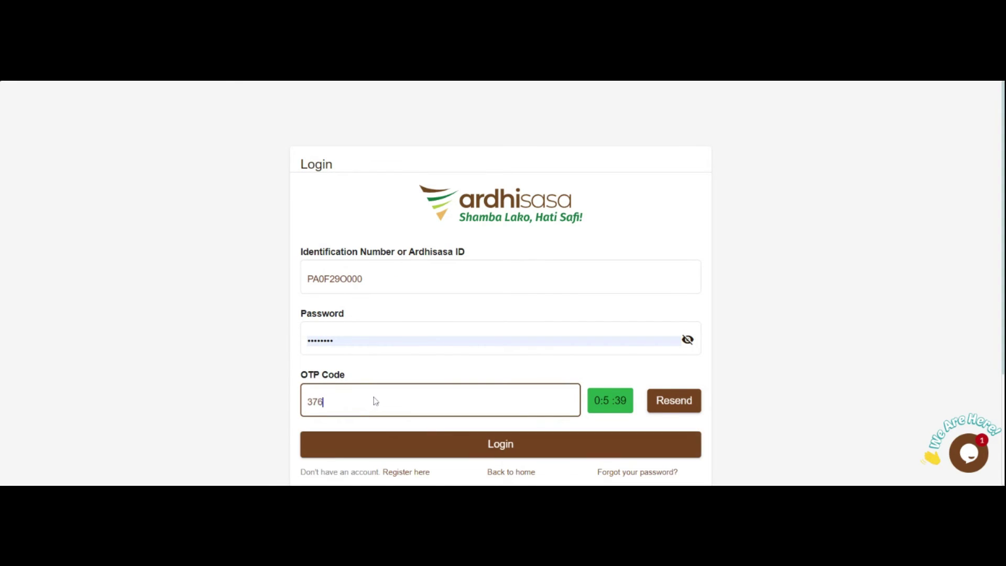
pyautogui.click(389, 442)
# - Bring up the ongoing tickets under My Tickets
pyautogui.scroll(-4, 593, 314)
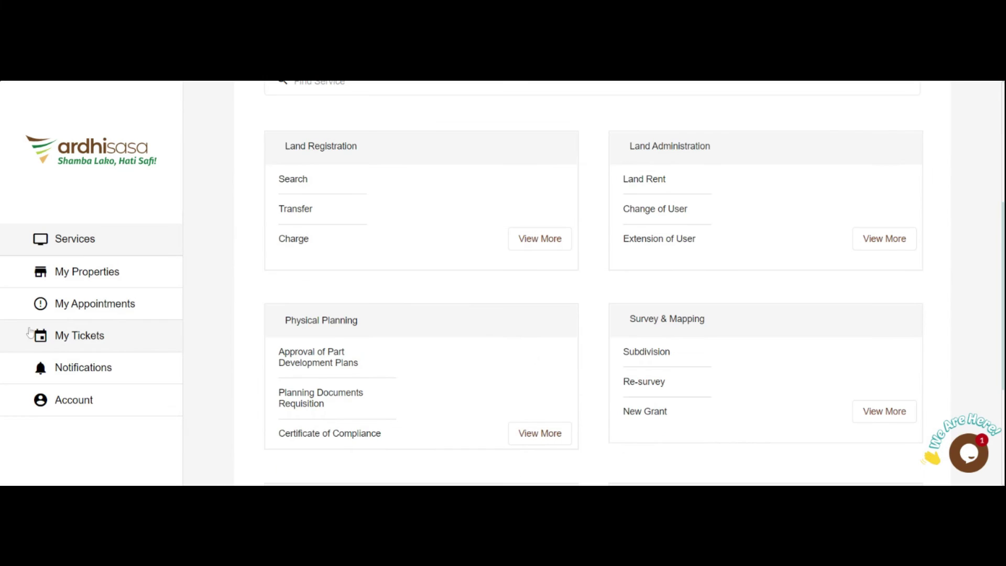
pyautogui.click(80, 335)
pyautogui.click(381, 241)
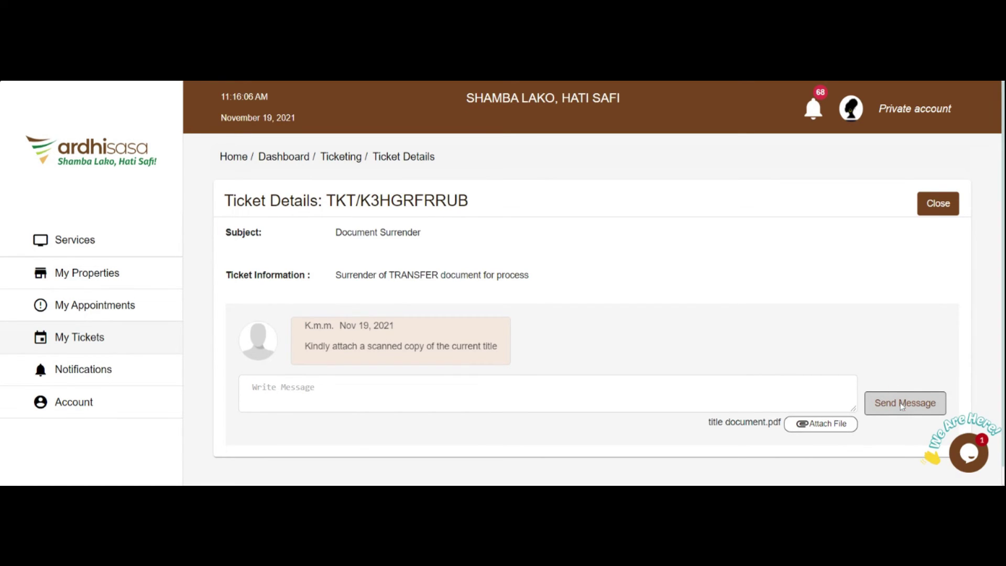
# - Reply to the Document Surrender ticket with 'Kindly find attached' and title document.pdf attached
pyautogui.click(836, 396)
pyautogui.write('Kind')
pyautogui.write('ly find attach')
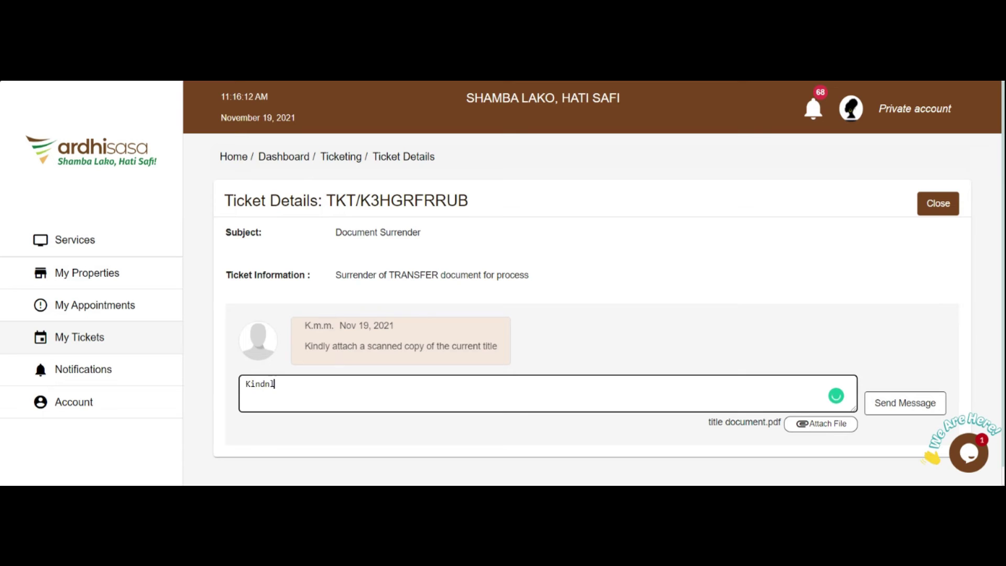
pyautogui.write('ed')
pyautogui.click(885, 410)
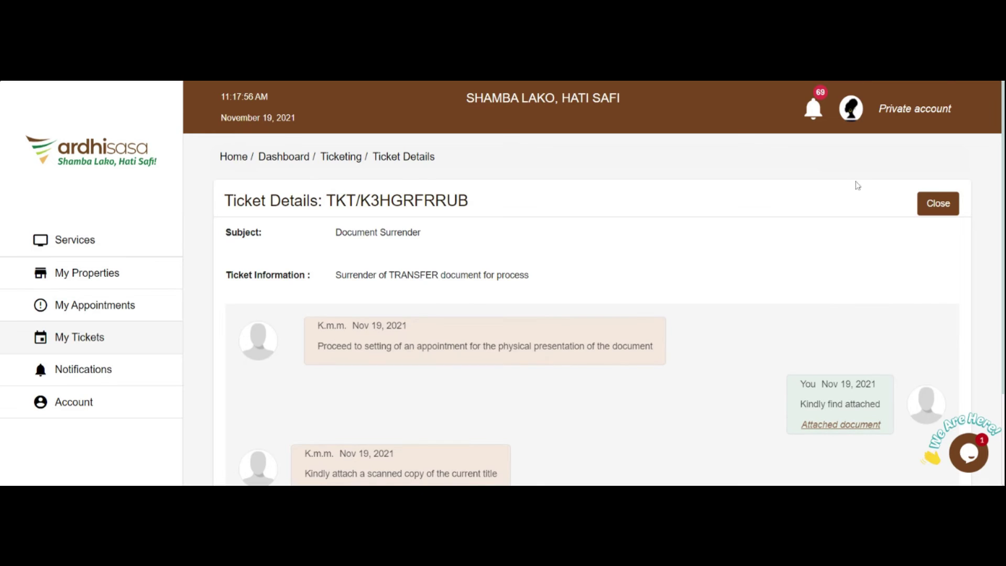
pyautogui.scroll(-3, 694, 289)
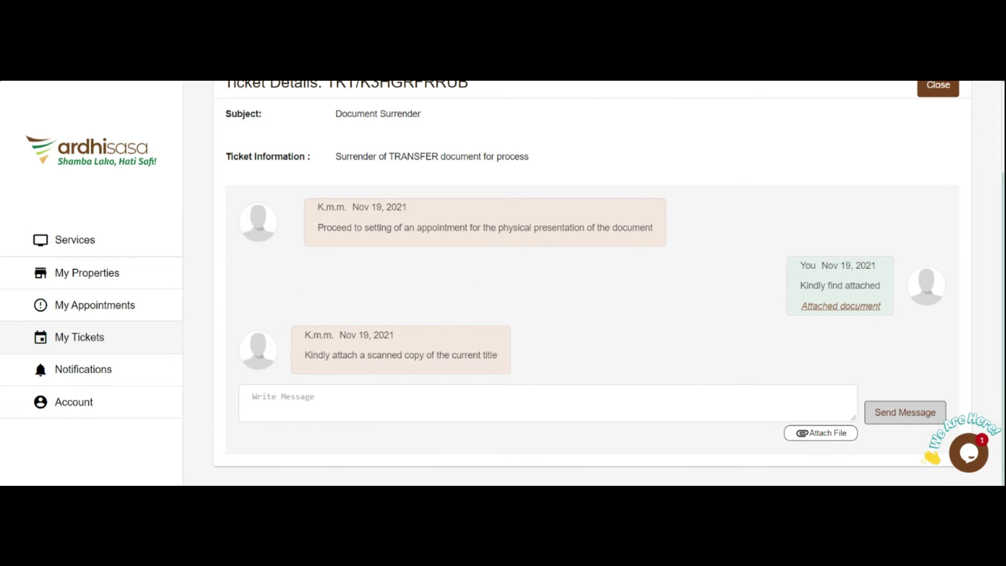
pyautogui.click(106, 305)
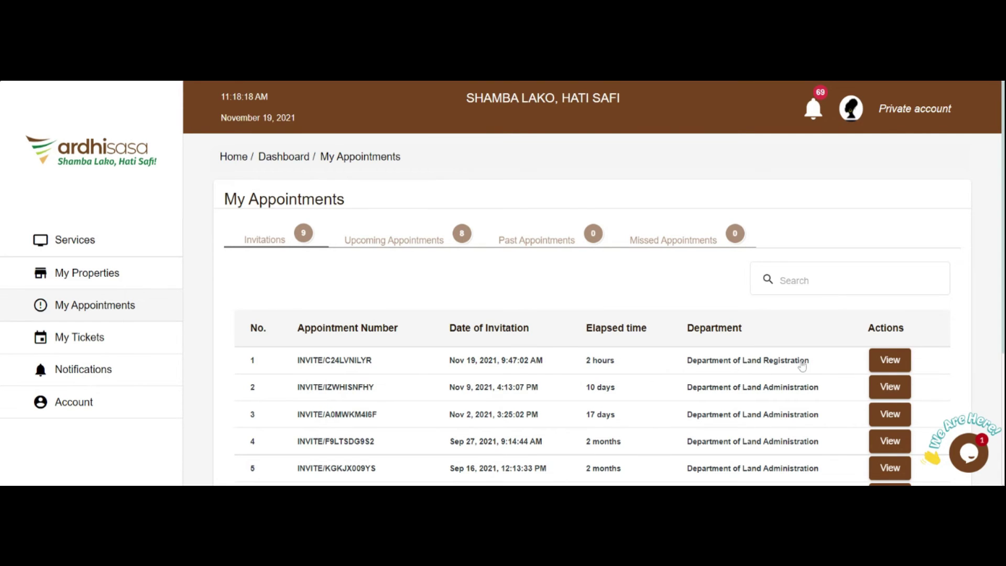
# - Schedule the land registration appointment invitation for 22 November 2021 at 11:00 AM
pyautogui.click(890, 361)
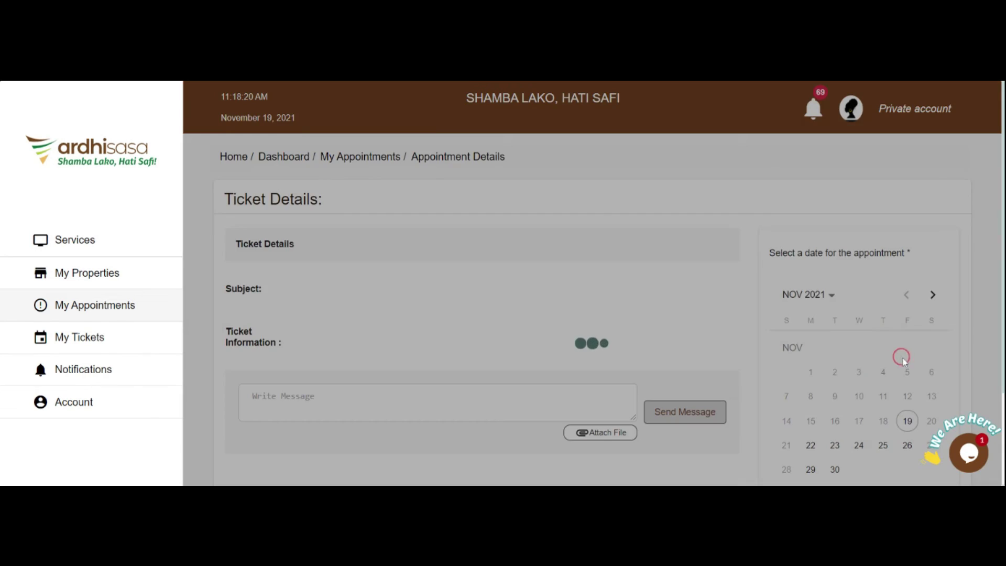
pyautogui.scroll(-3, 369, 331)
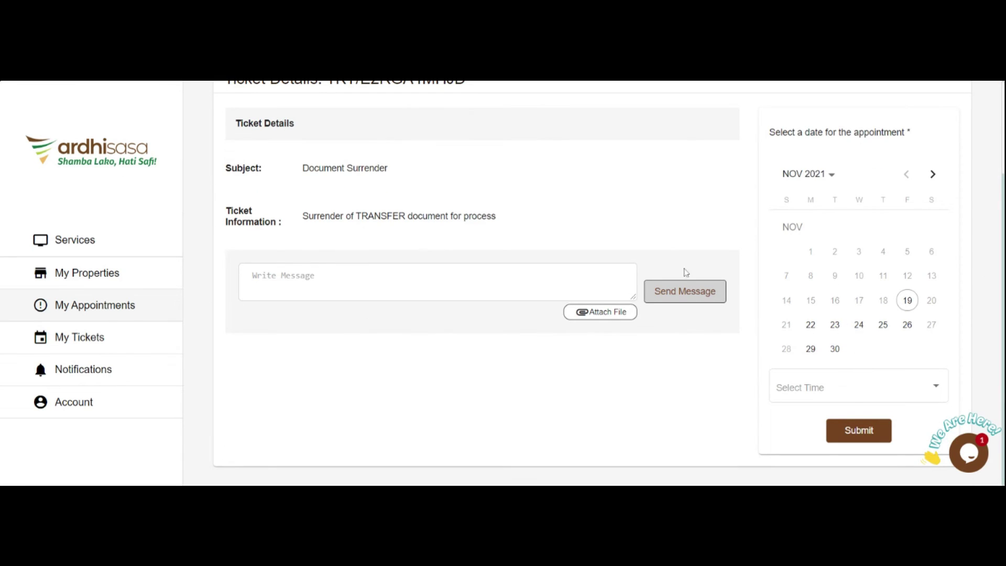
pyautogui.click(811, 325)
pyautogui.click(934, 388)
pyautogui.click(806, 267)
pyautogui.click(858, 427)
pyautogui.click(526, 380)
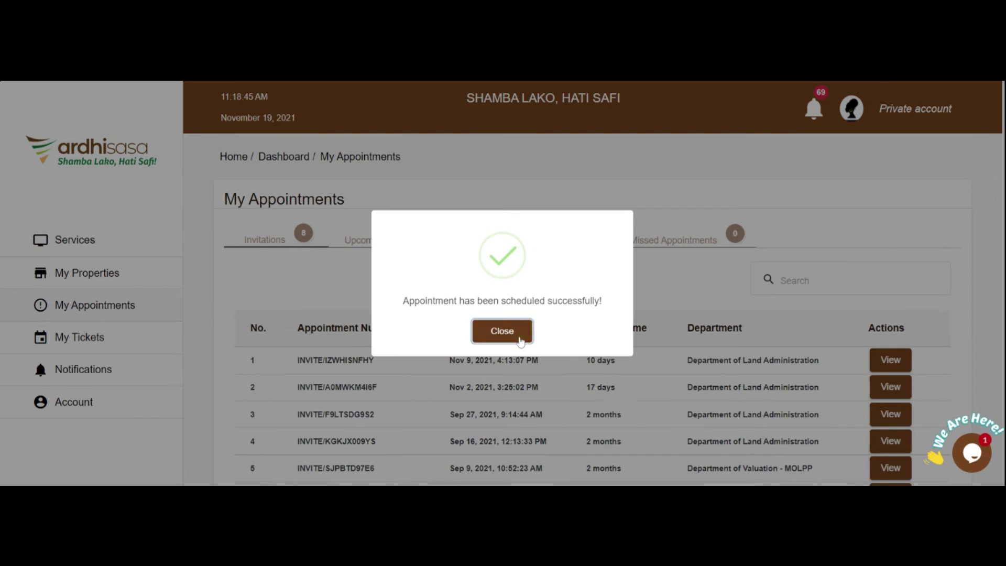
pyautogui.click(502, 332)
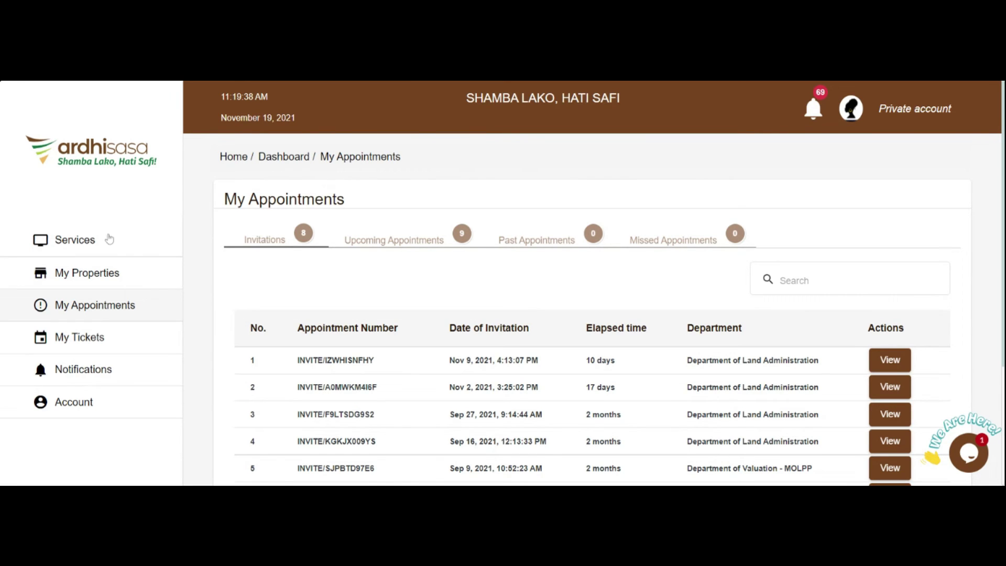
pyautogui.click(379, 242)
# - Download the 22 Nov 2021 appointment's gate pass as a PDF, then return to Services
pyautogui.click(886, 388)
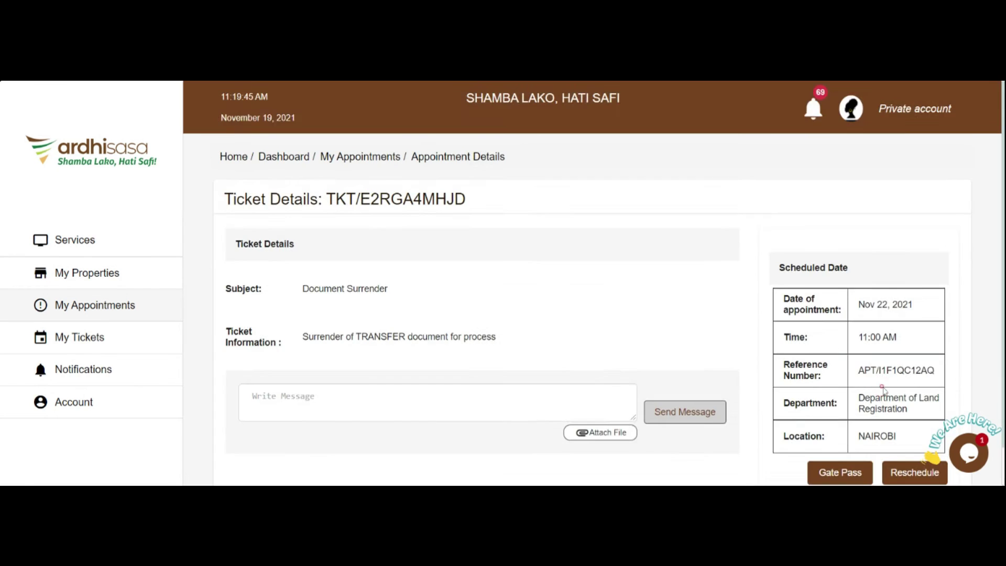
pyautogui.scroll(-1, 884, 391)
pyautogui.click(840, 431)
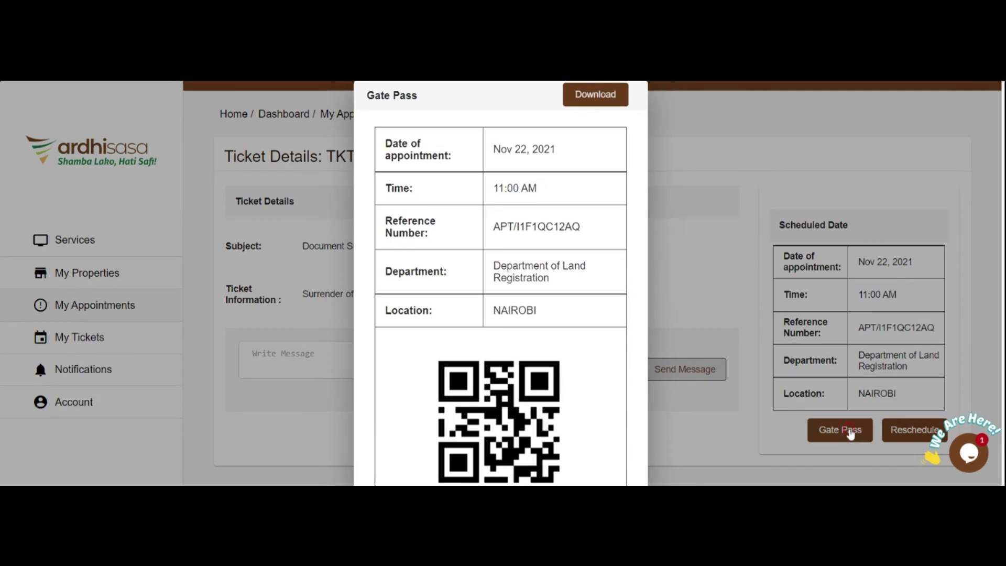
pyautogui.click(592, 95)
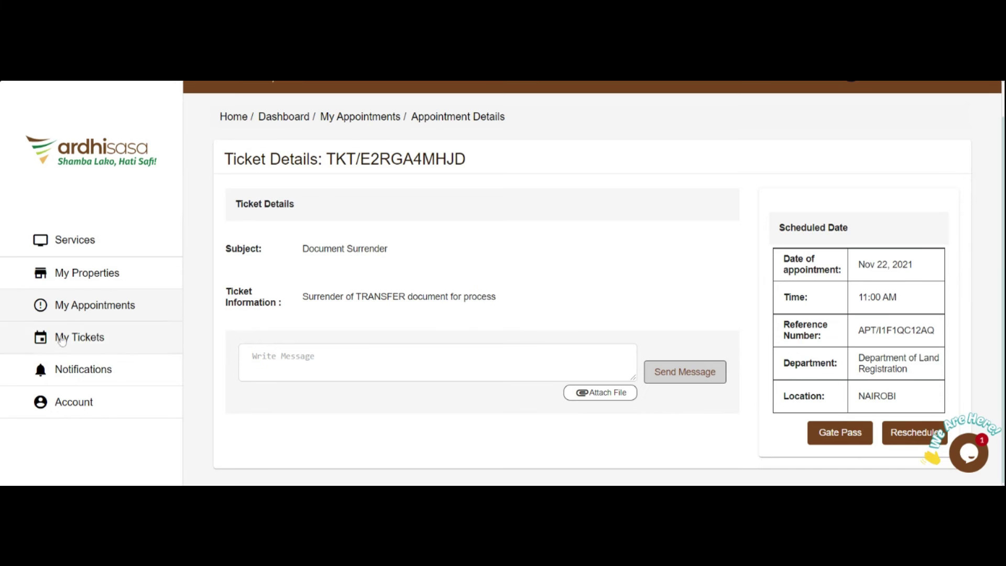
pyautogui.click(80, 245)
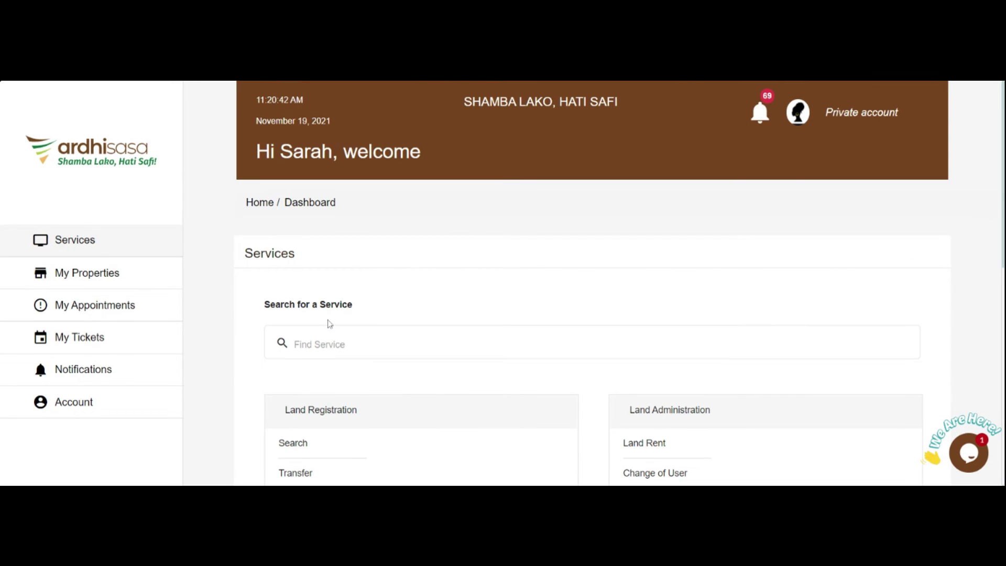
# - View the first pending Transfer of Interest in Land application, still awaiting stamp duty assessment
pyautogui.scroll(-1, 333, 324)
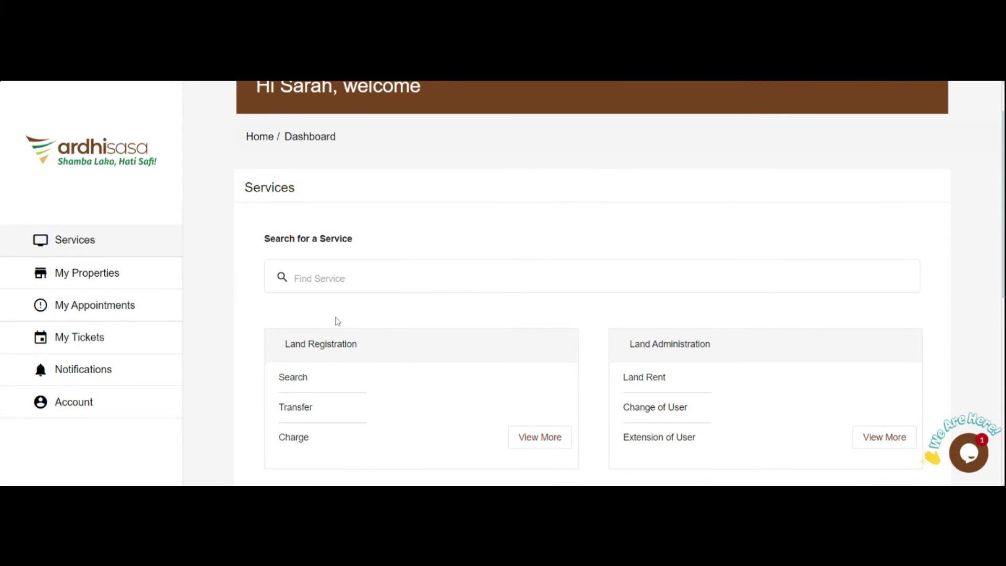
pyautogui.scroll(1, 287, 395)
pyautogui.click(296, 475)
pyautogui.click(330, 398)
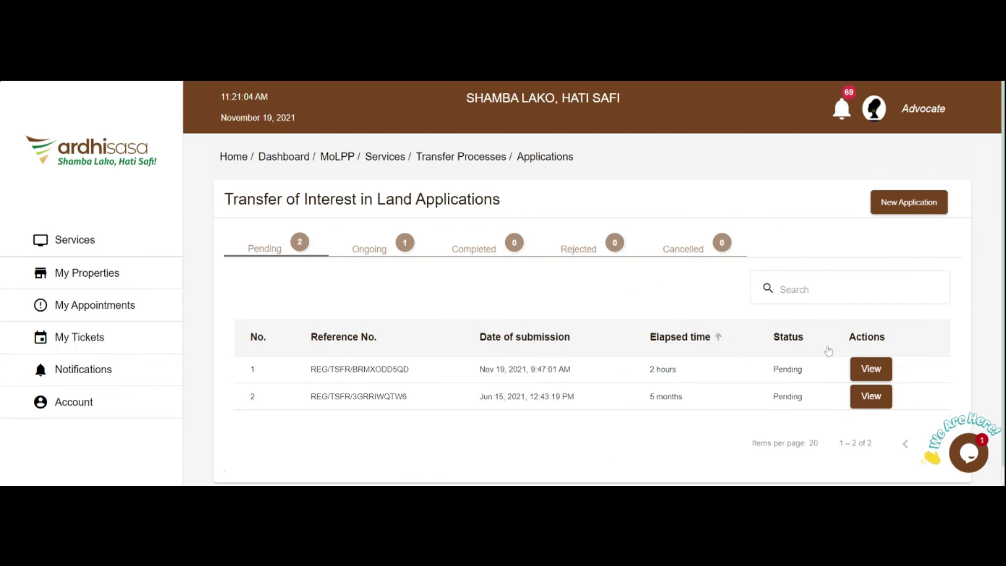
pyautogui.click(871, 369)
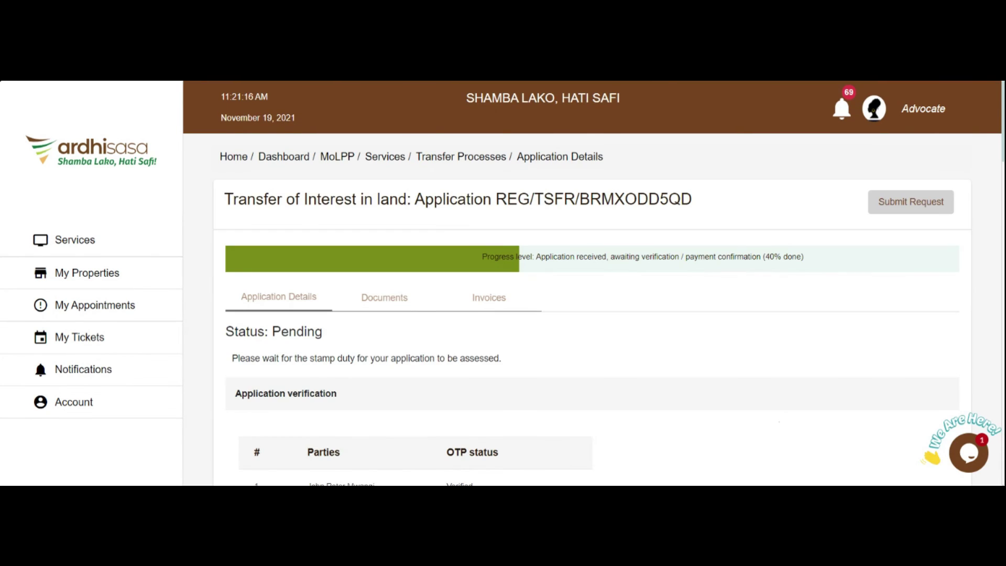
# - Submit the login form with the Ardhisasa ID and password filled in
pyautogui.moveTo(232, 358); pyautogui.dragTo(523, 367)
pyautogui.click(594, 377)
pyautogui.scroll(-1, 594, 376)
pyautogui.scroll(1, 844, 83)
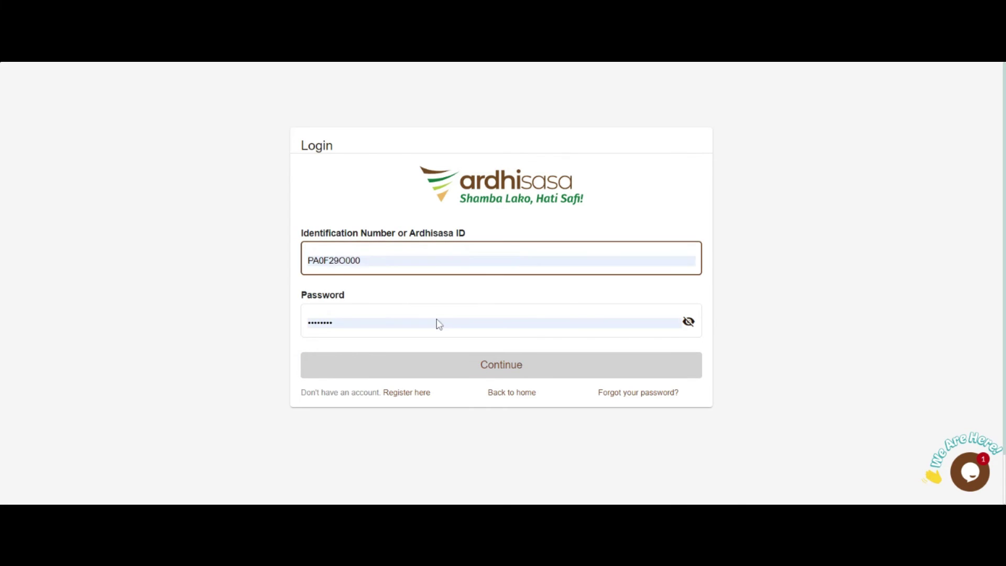
pyautogui.press('Return')
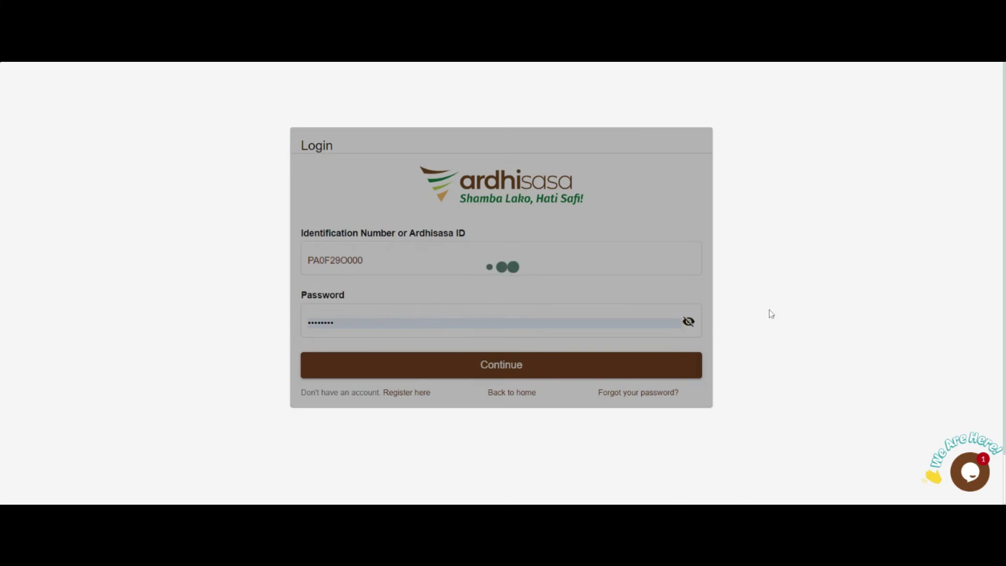
# - Finish logging in with the one-time code and switch to the Advocate account
pyautogui.write('634759')
pyautogui.click(496, 422)
pyautogui.scroll(-3, 651, 317)
pyautogui.scroll(3, 636, 240)
pyautogui.click(862, 93)
pyautogui.click(895, 208)
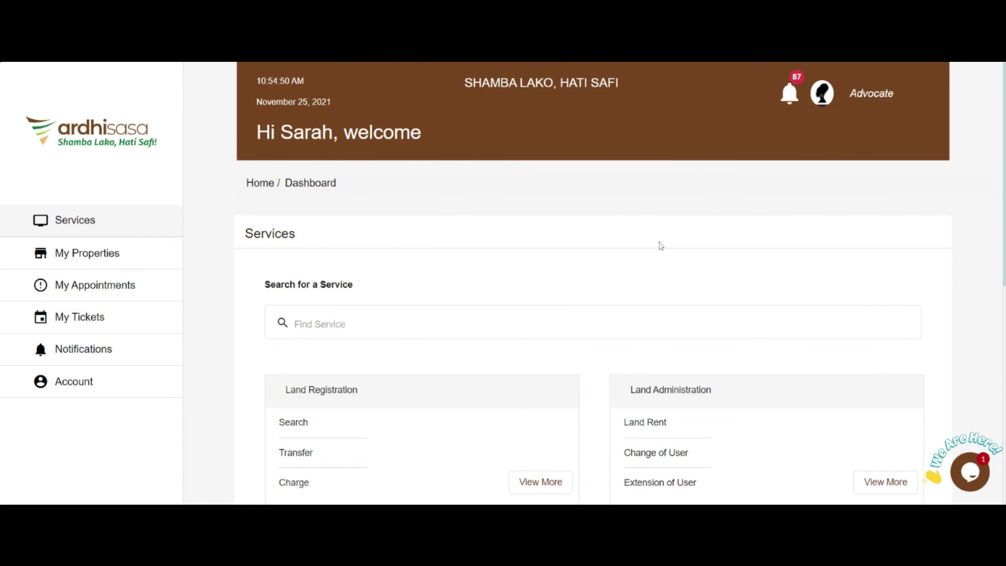
# - Open the Nov 19 pending Transfer of Interest in Land application
pyautogui.click(295, 452)
pyautogui.click(303, 405)
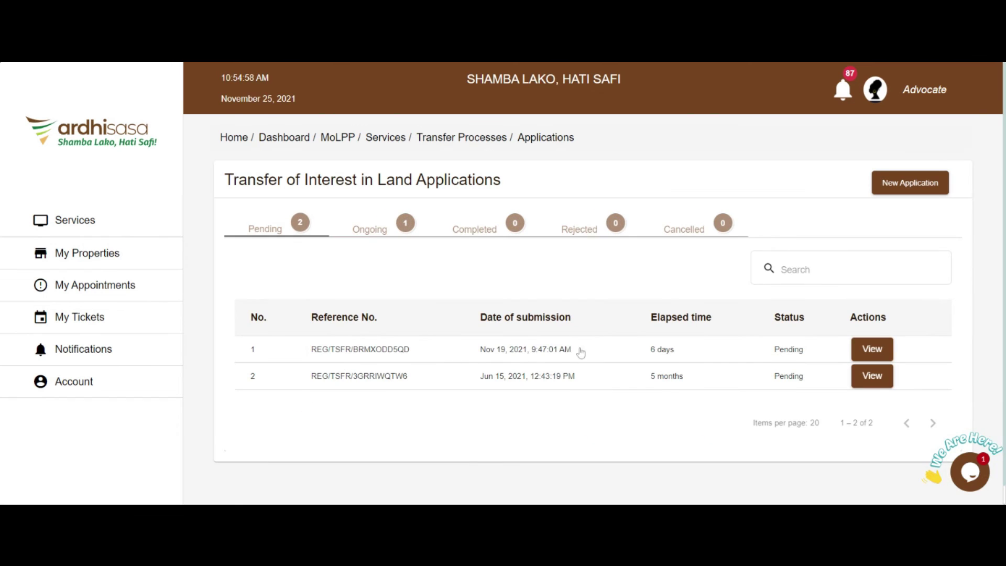
pyautogui.click(873, 350)
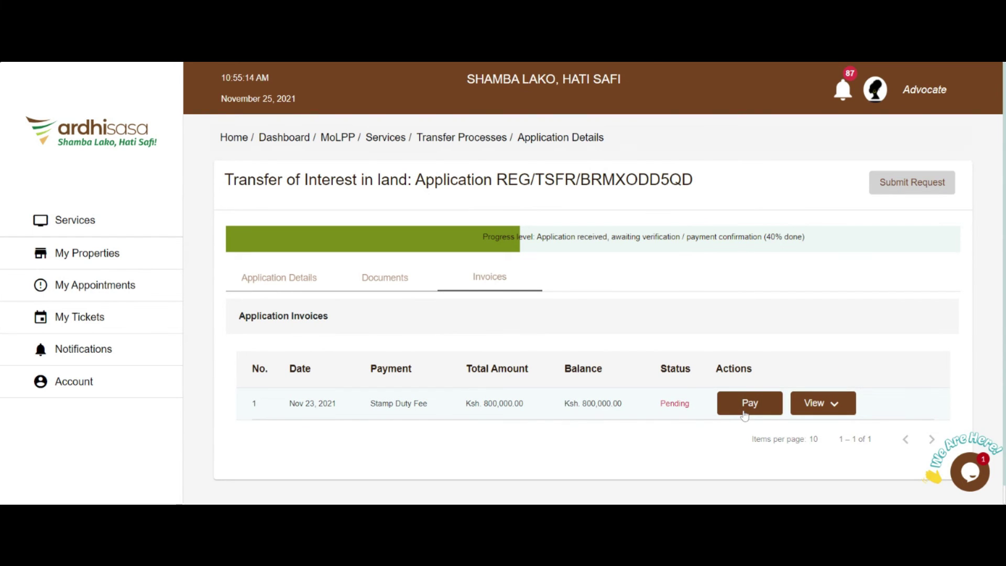
# - Review the unpaid Ksh 800,000 Stamp Duty Fee invoice, then return to the application details
pyautogui.click(821, 407)
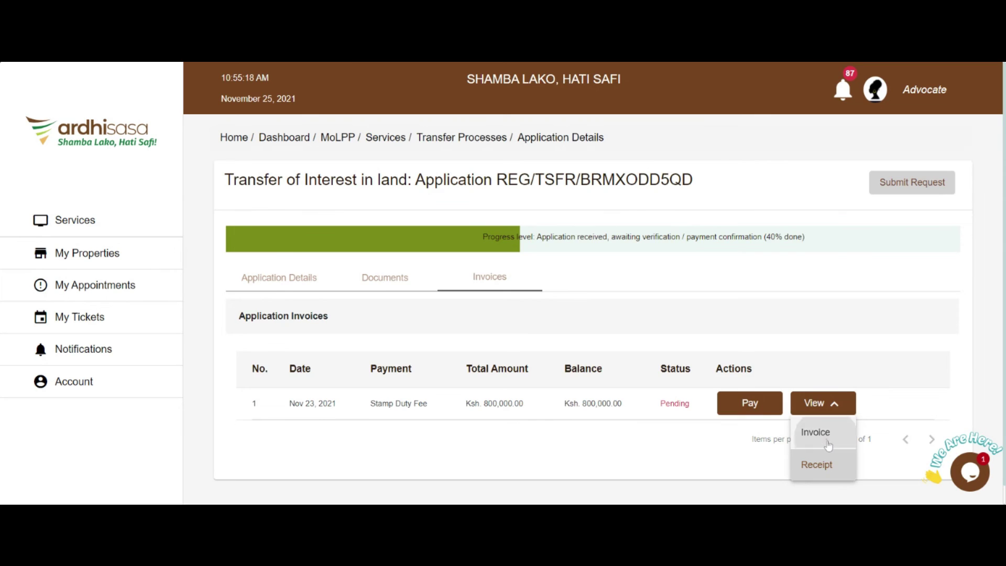
pyautogui.click(825, 442)
pyautogui.scroll(-3, 593, 408)
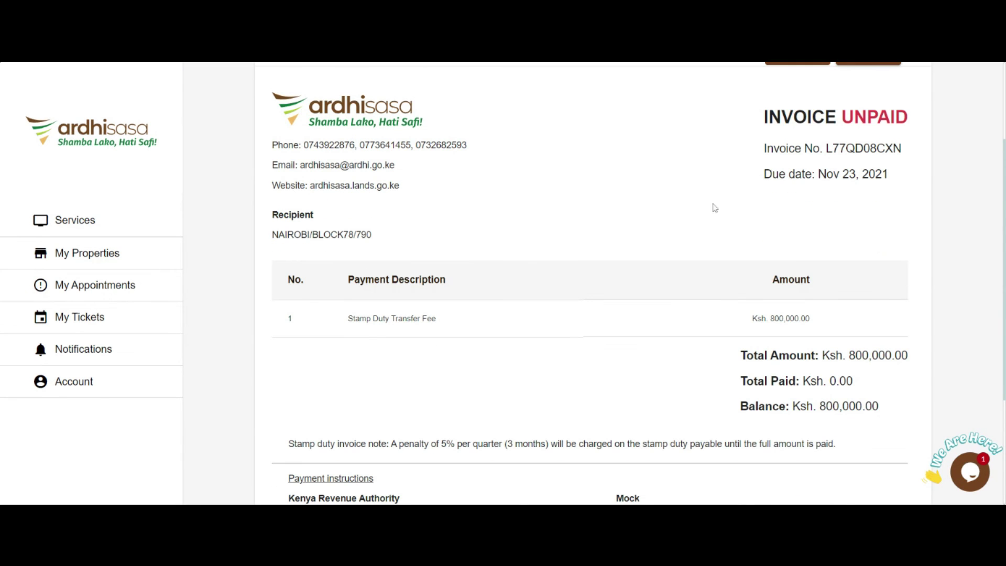
pyautogui.doubleClick(900, 150)
pyautogui.click(915, 192)
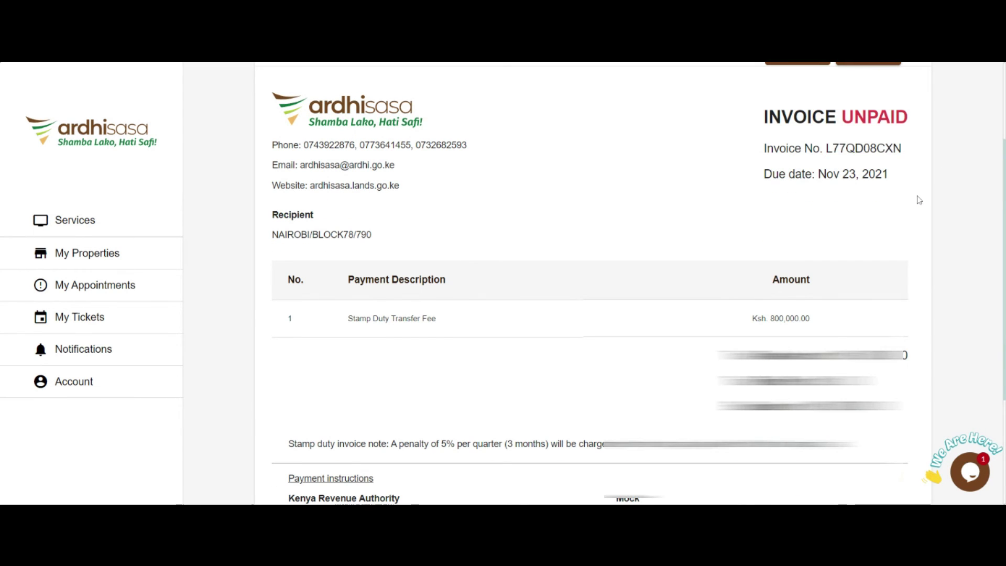
pyautogui.scroll(-3, 892, 211)
pyautogui.scroll(-1, 629, 269)
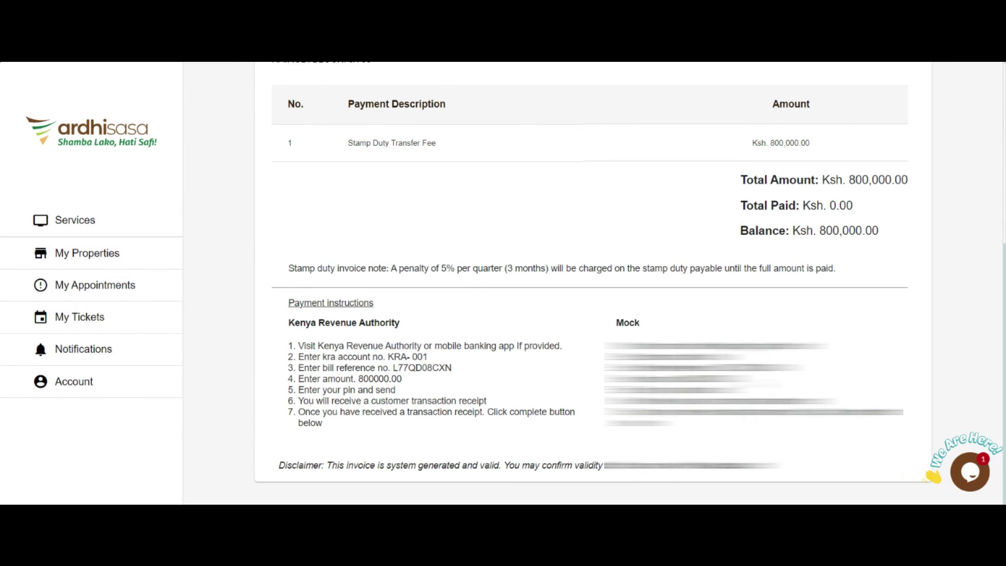
pyautogui.scroll(7, 593, 283)
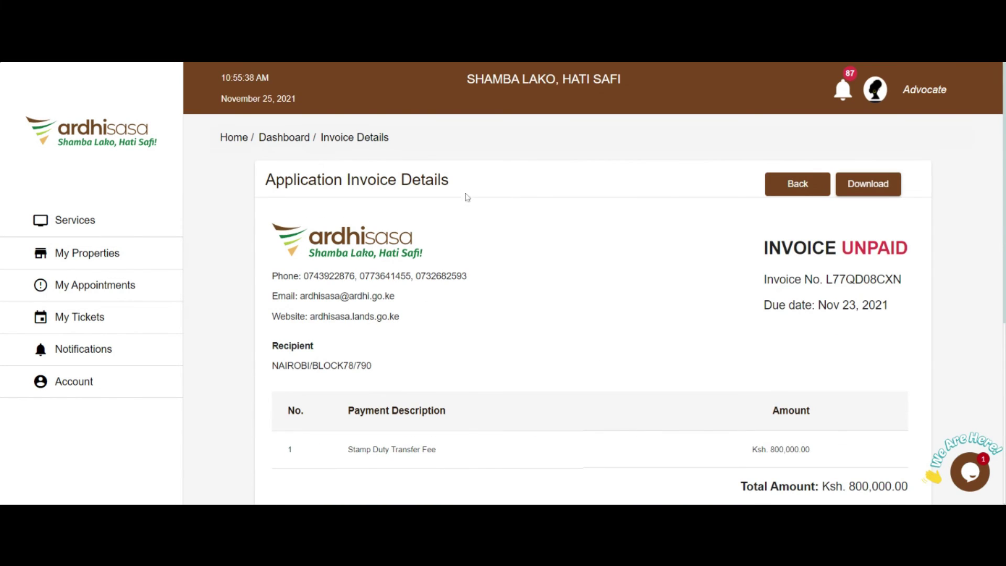
pyautogui.click(789, 198)
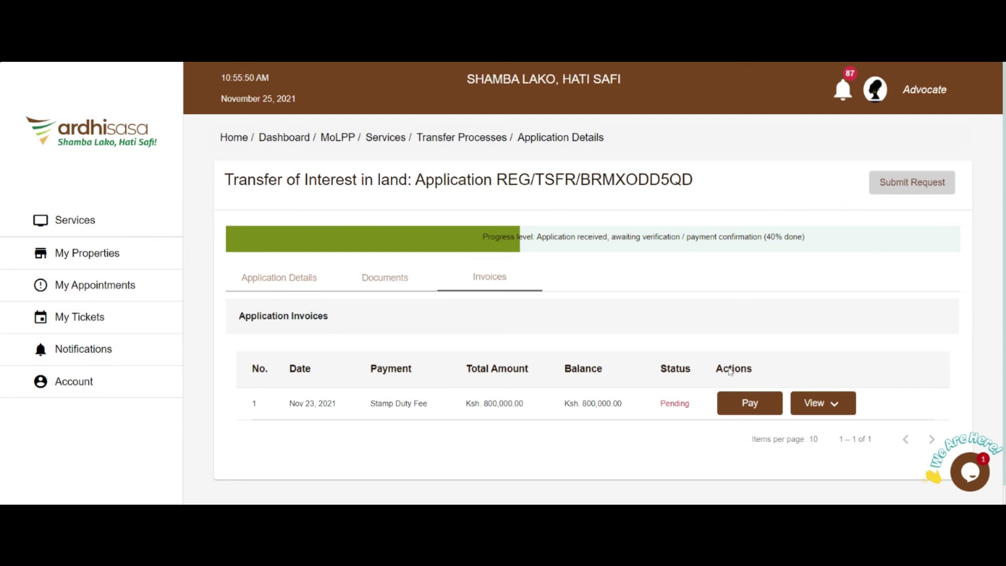
# - Pay the Ksh 800,000 stamp duty invoice with the Mock payment method
pyautogui.click(761, 411)
pyautogui.scroll(-5, 762, 411)
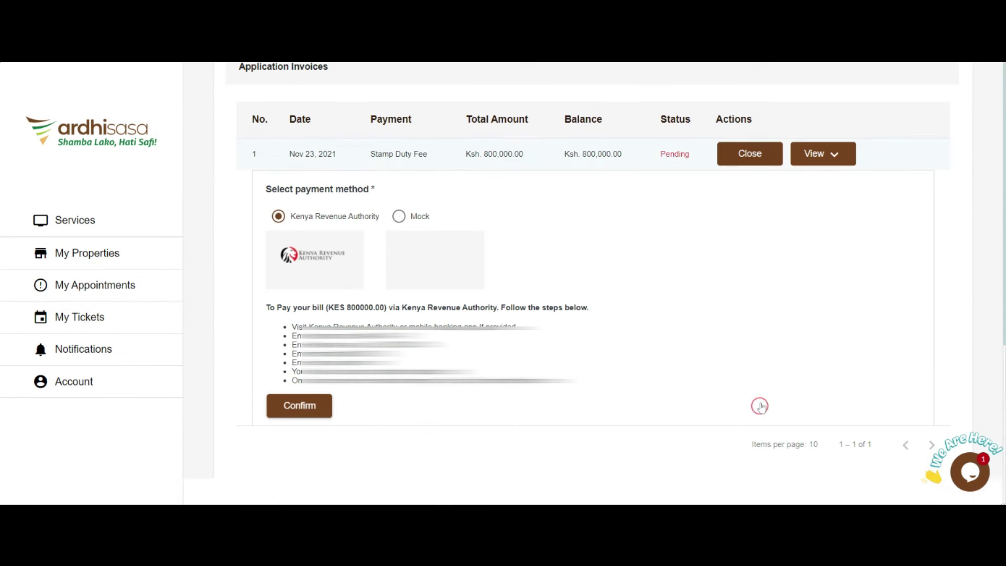
pyautogui.click(398, 216)
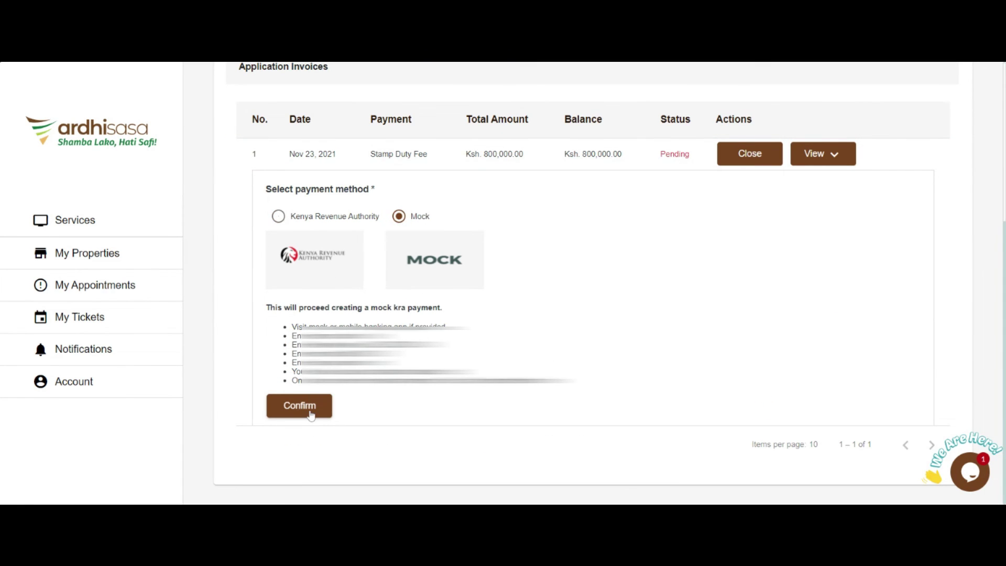
pyautogui.click(309, 412)
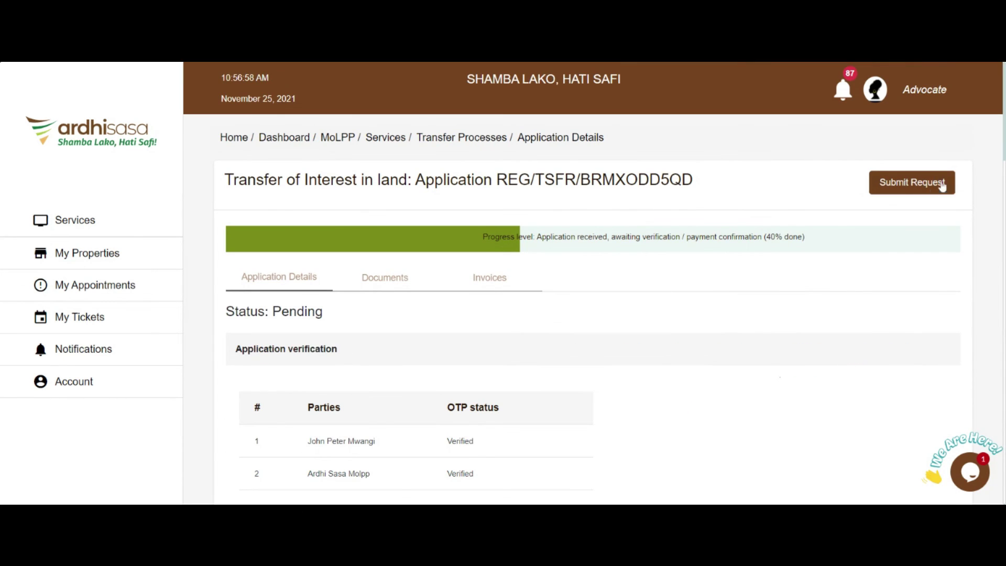
# - Submit the transfer application request and dismiss the success message
pyautogui.click(917, 186)
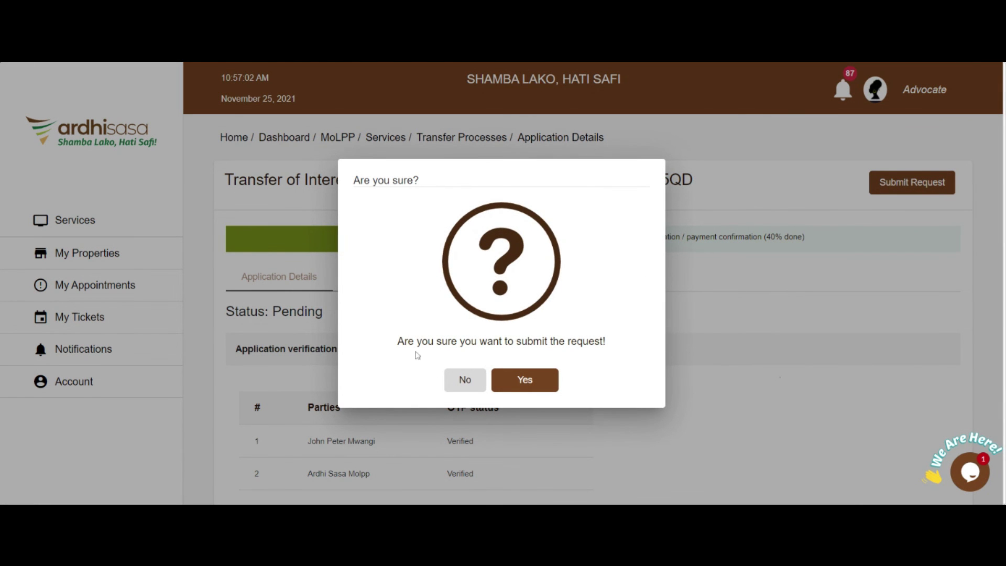
pyautogui.click(536, 382)
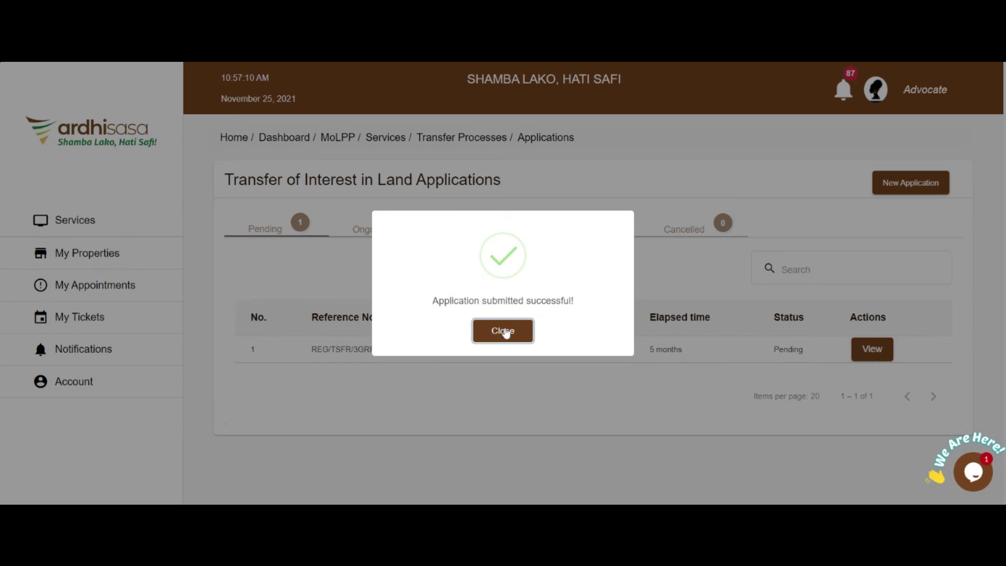
pyautogui.click(505, 332)
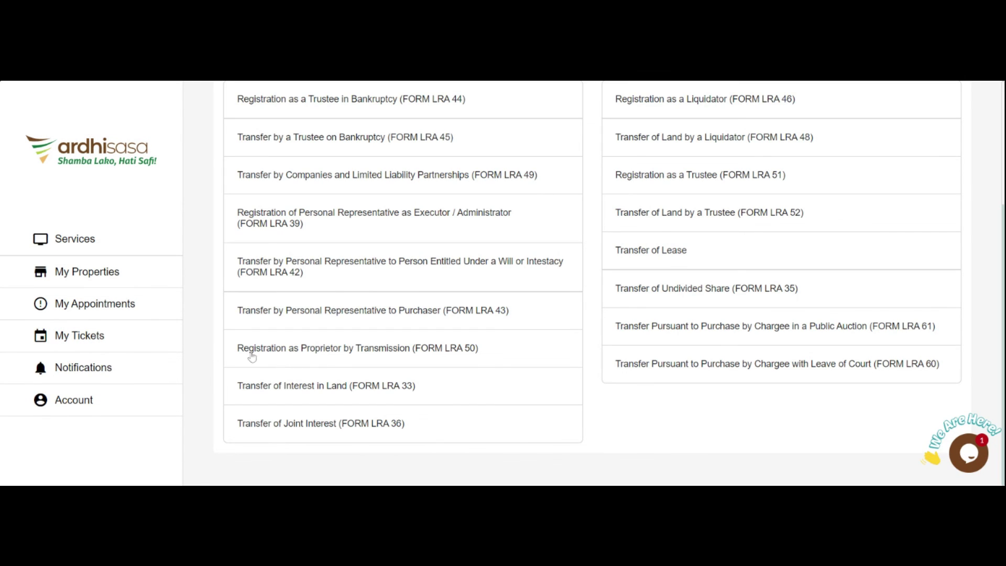
# - View the ongoing Nov 19 FORM LRA 33 application and confirm 100% completed and Signed successfully
pyautogui.click(324, 388)
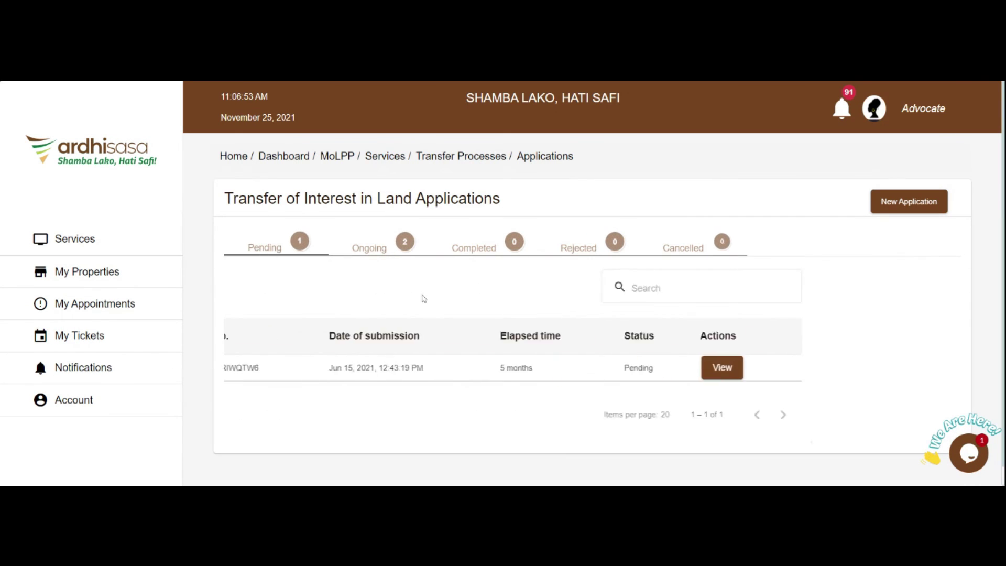
pyautogui.click(404, 255)
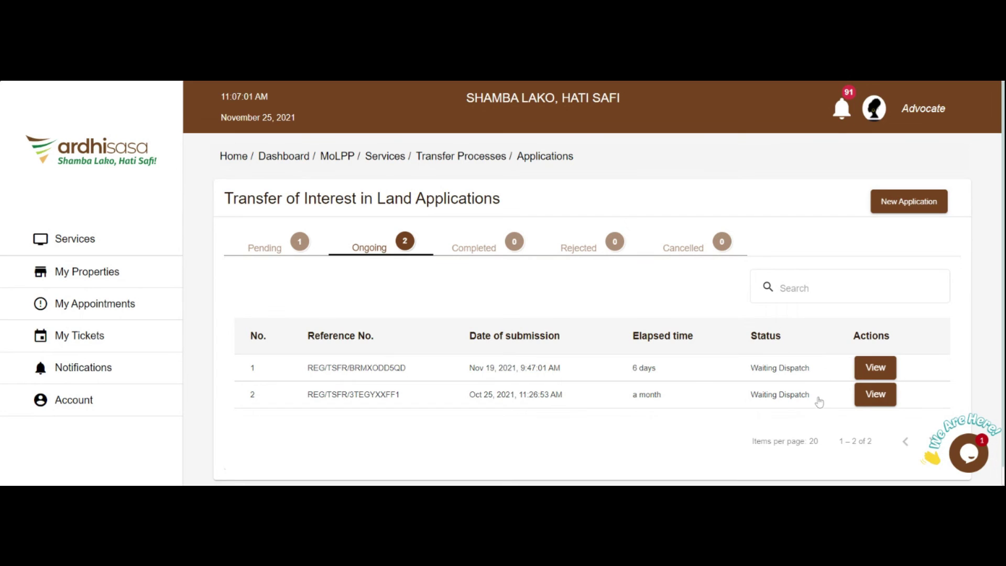
pyautogui.click(881, 365)
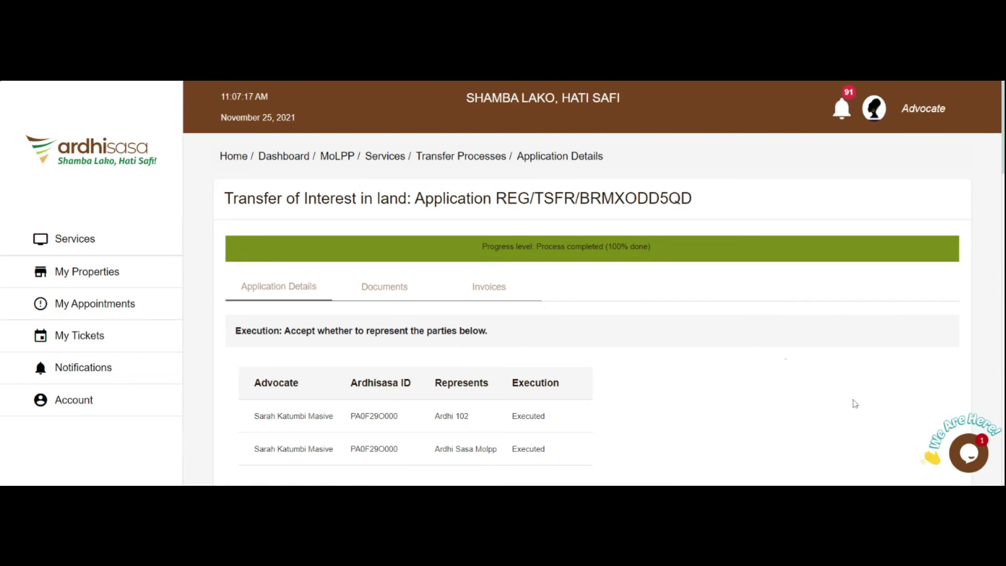
pyautogui.scroll(-7, 714, 399)
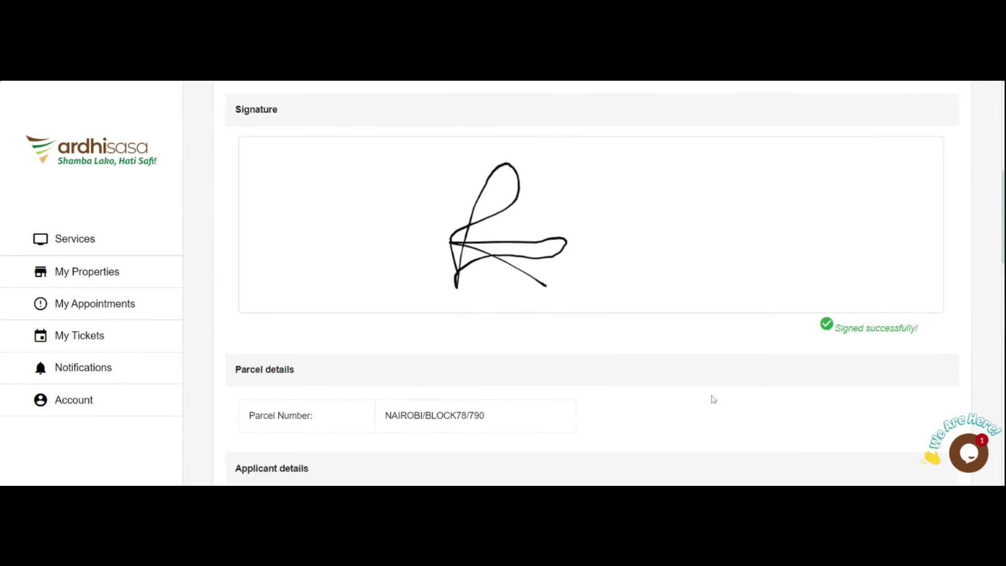
pyautogui.scroll(7, 714, 399)
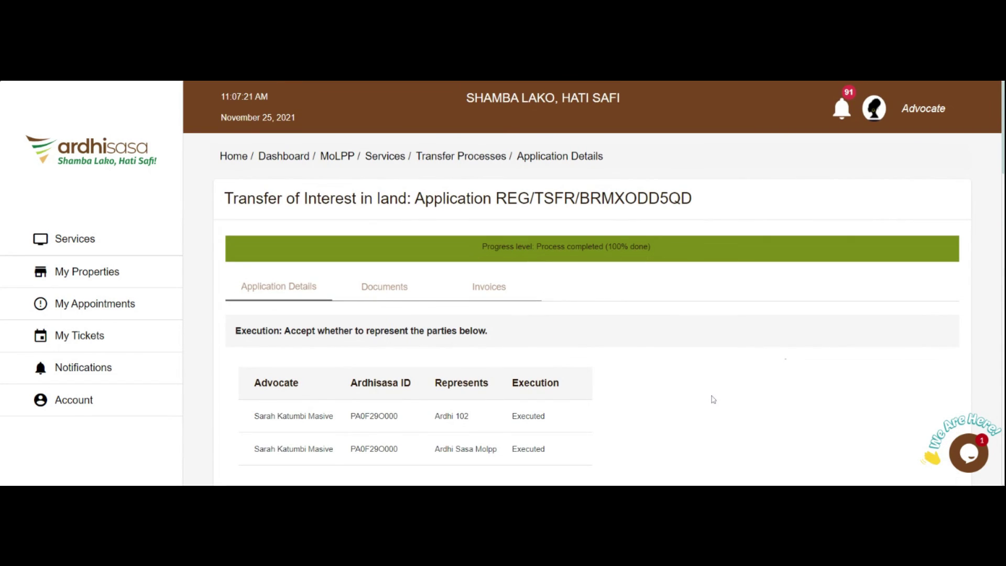